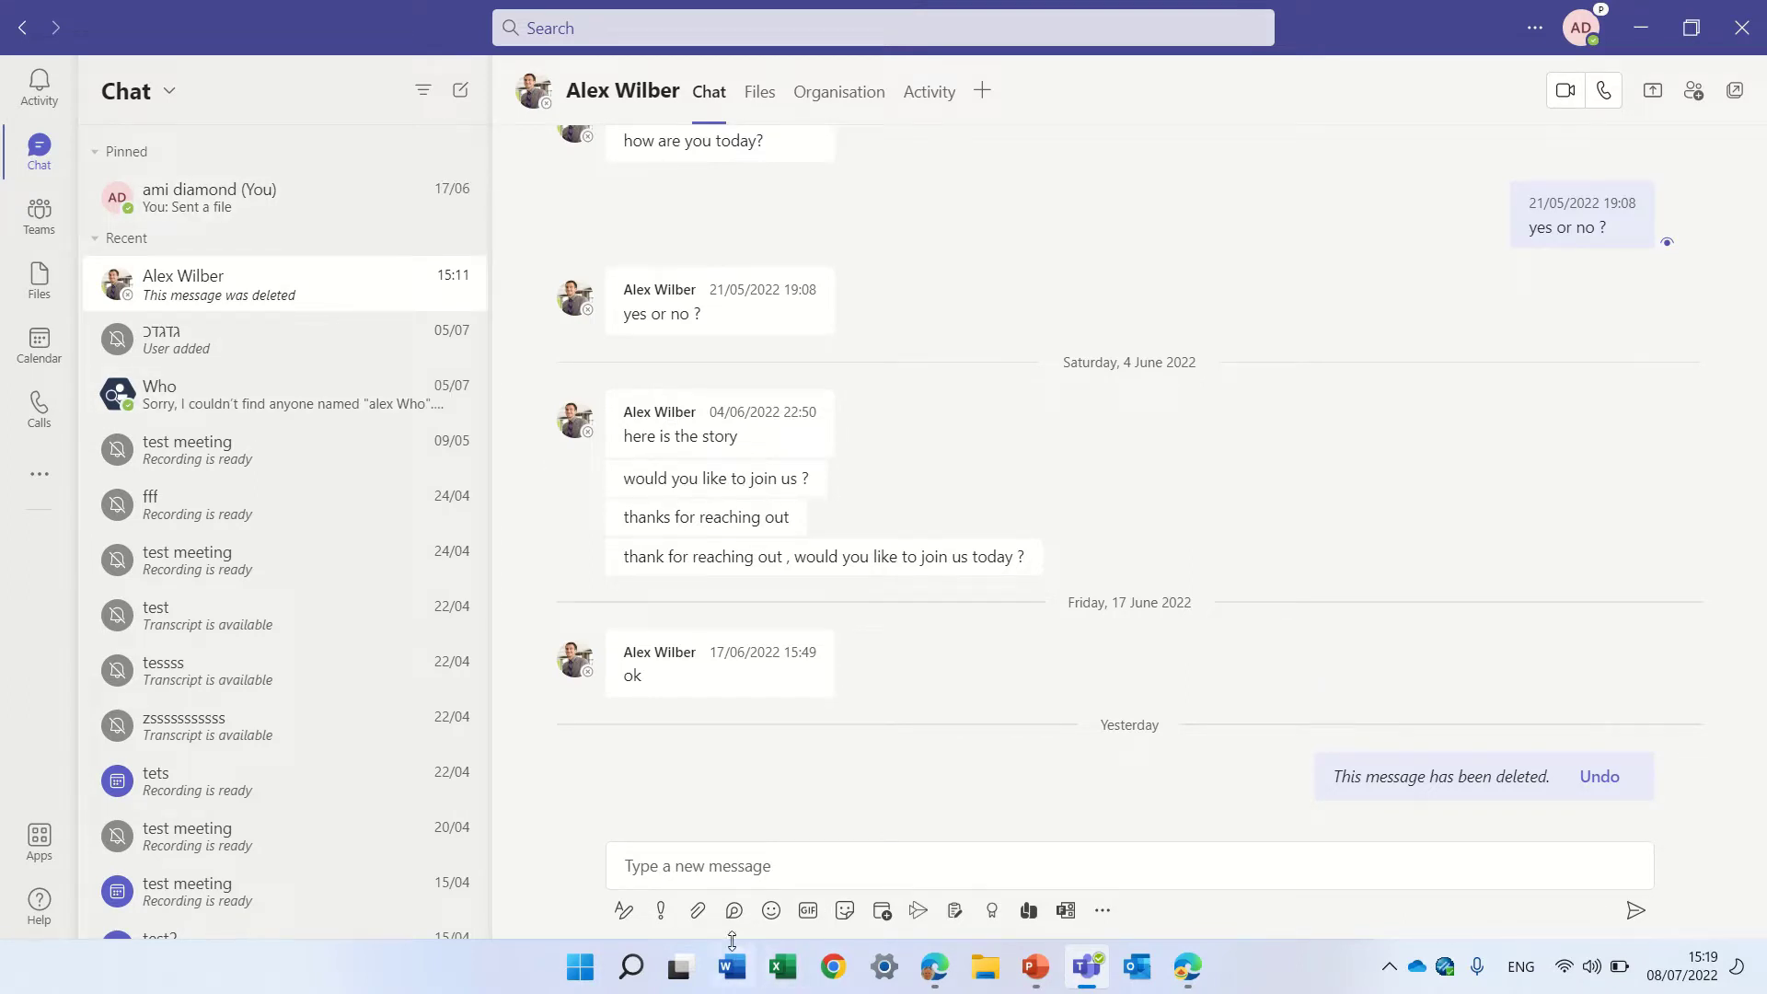
Step: Insert a Loop checklist into the chat message and title it "task"
click(733, 913)
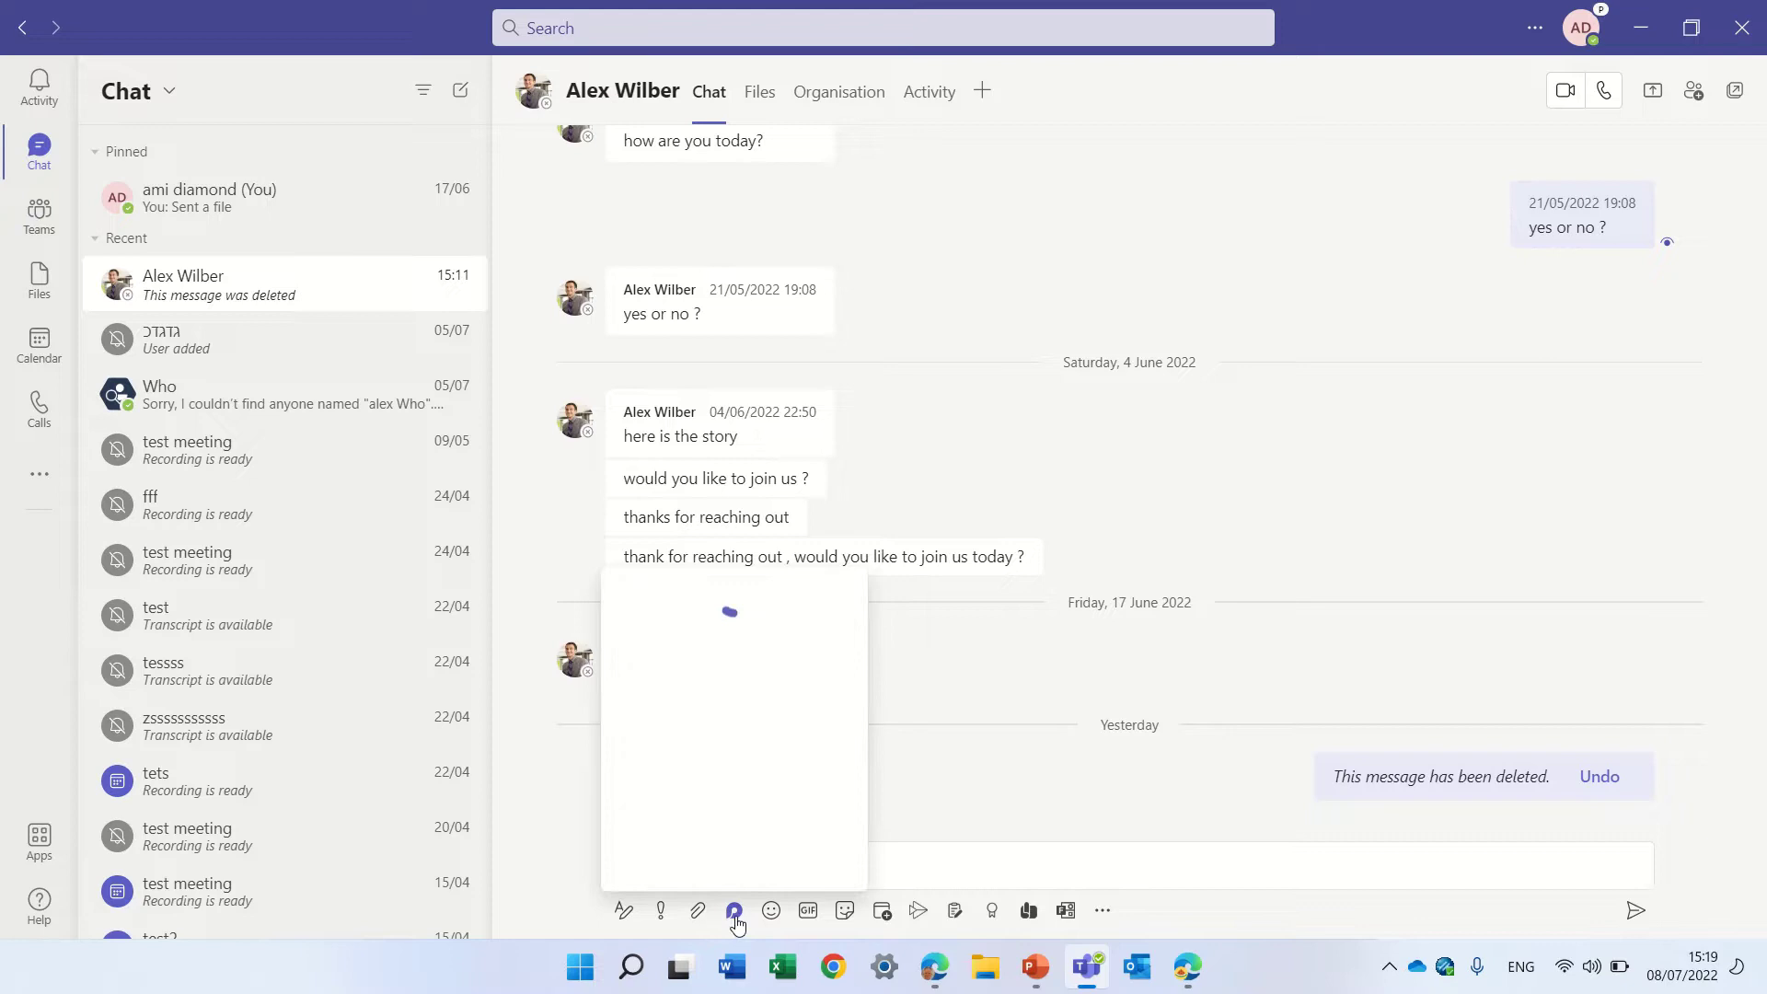
mouse_move(838, 819)
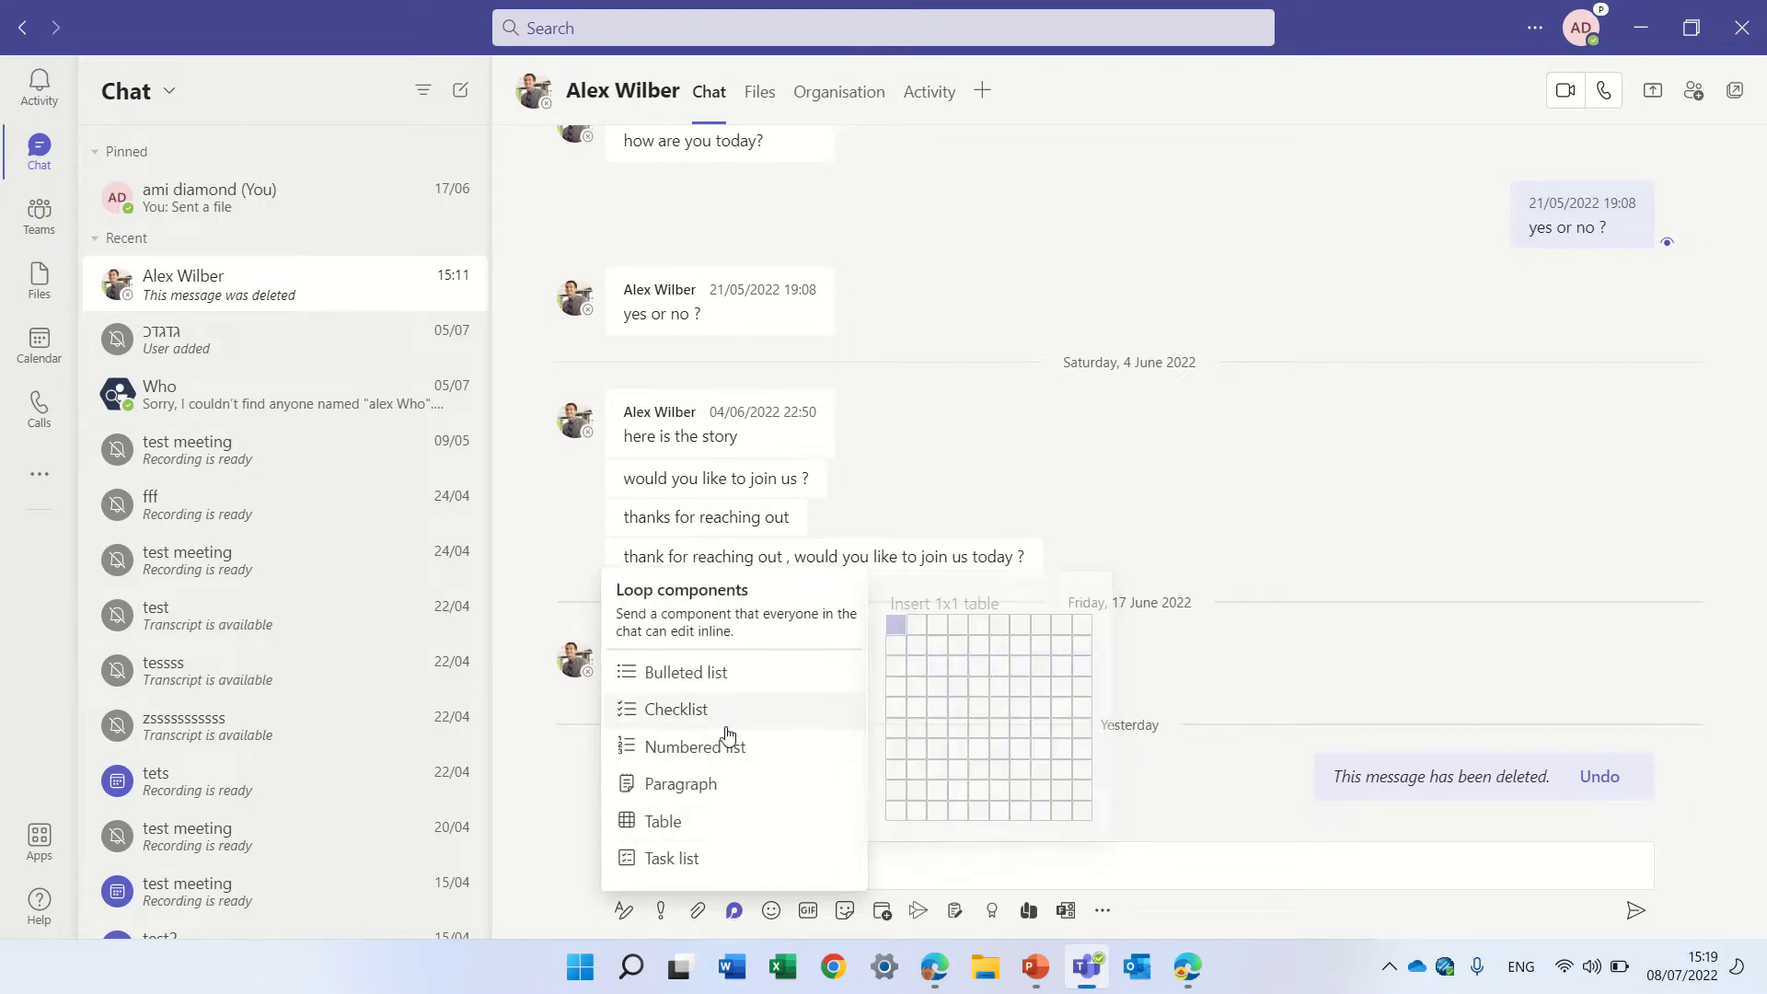
key(Escape)
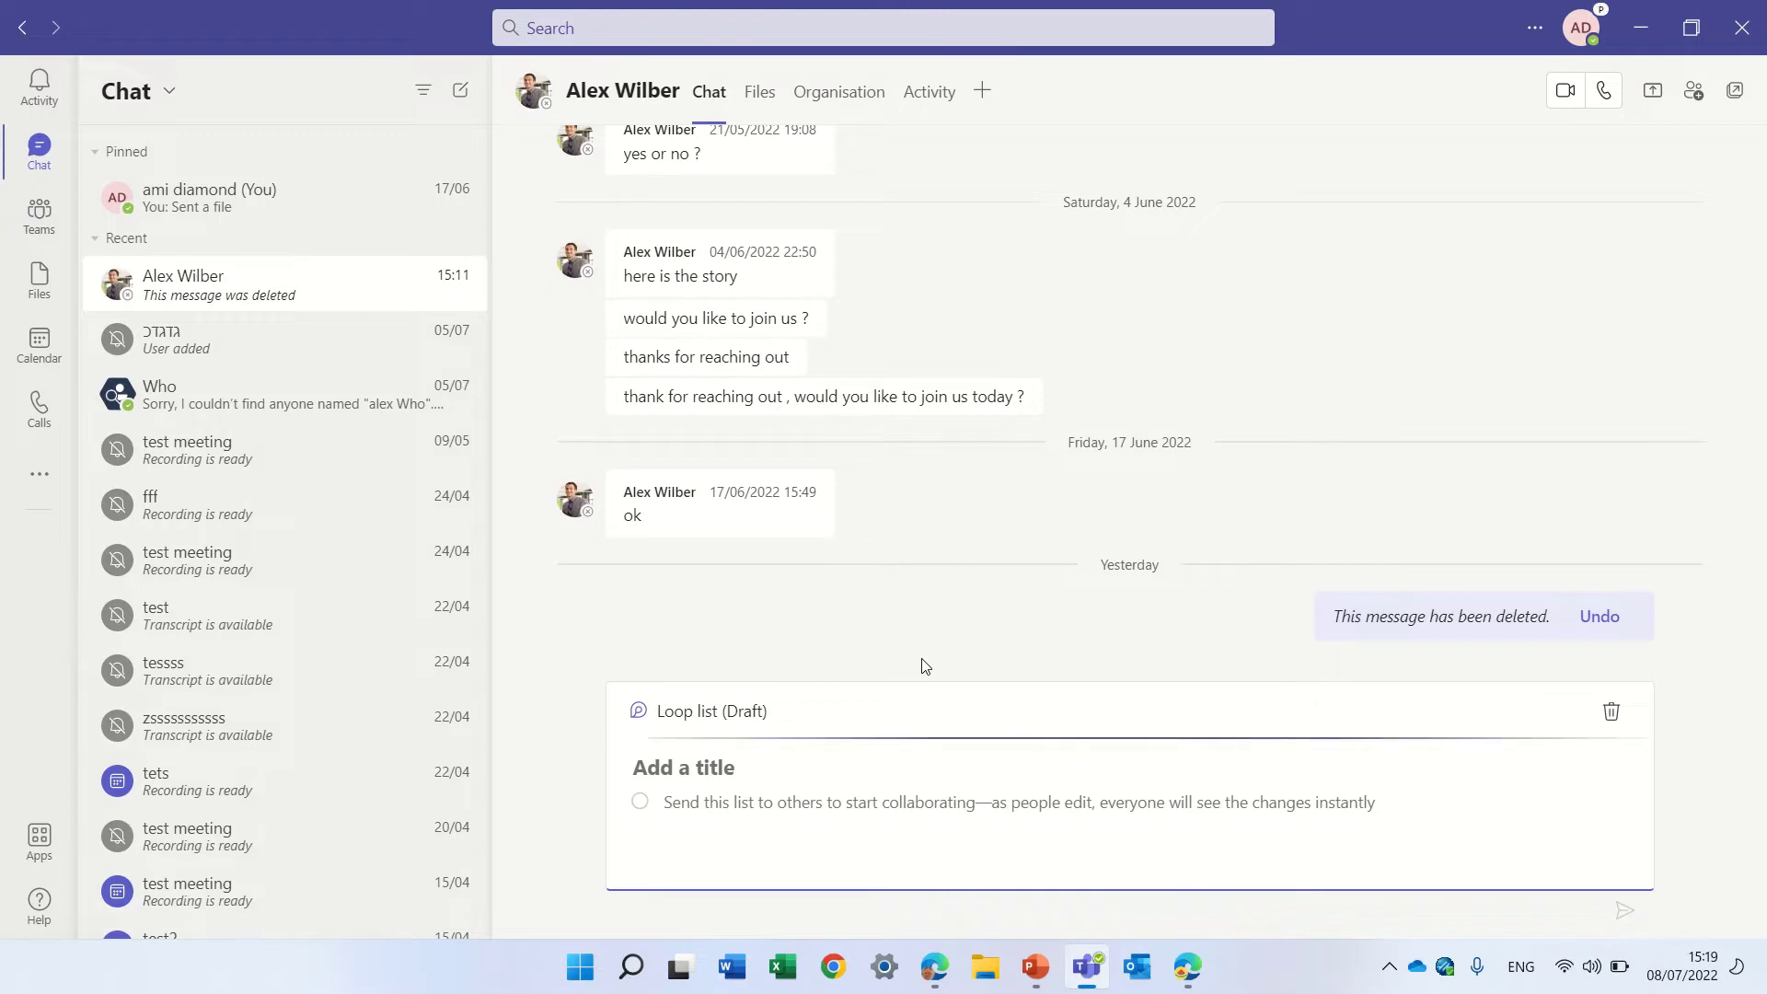
text(task)
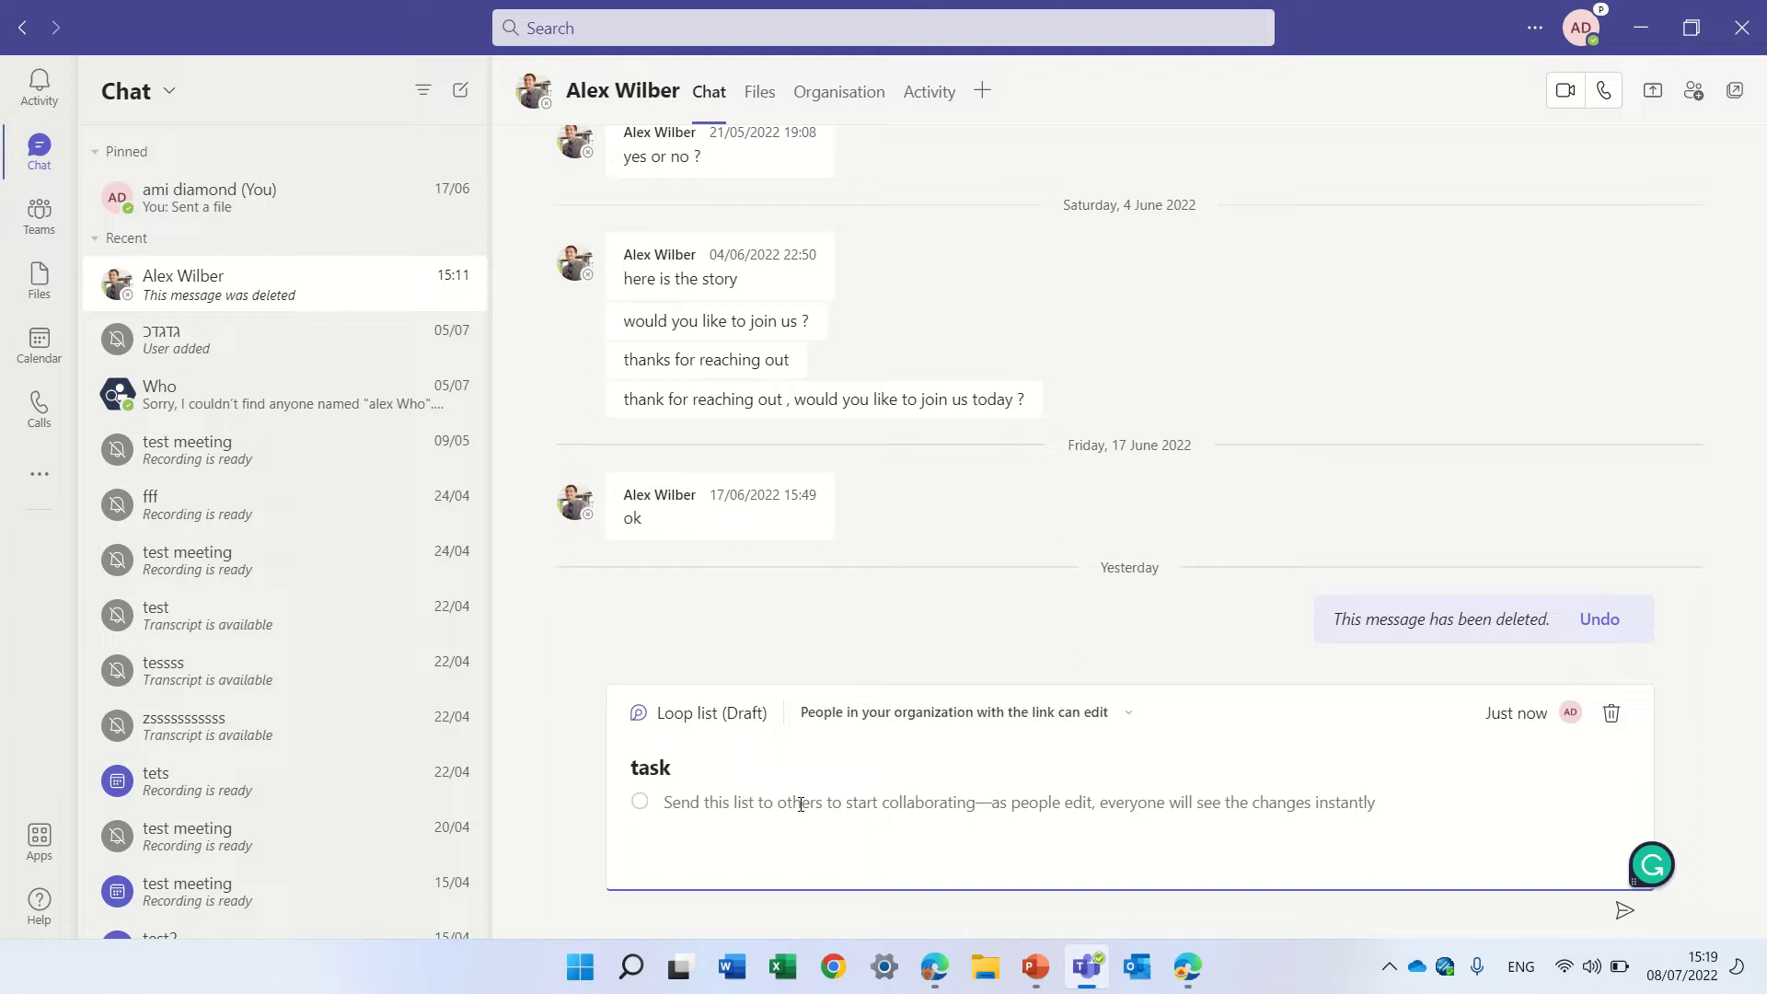
Step: Add the items "buy some cake" and "task2" to the Loop checklist and send it in the chat
text(bu)
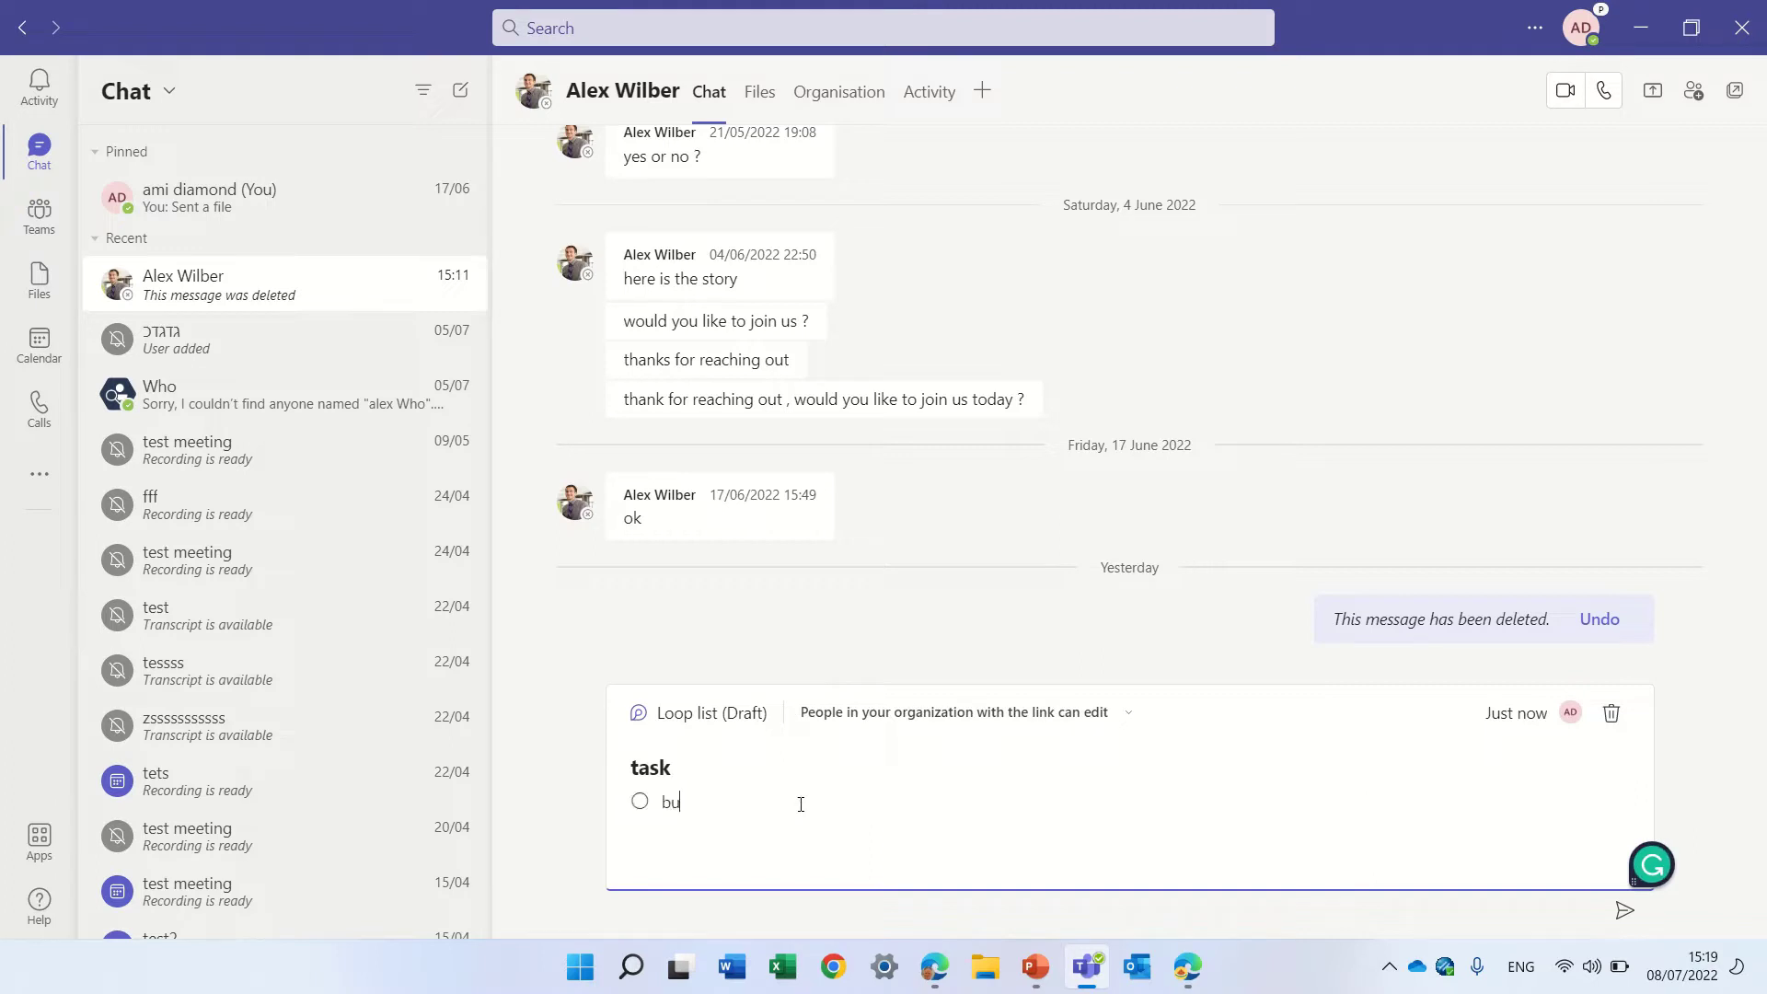
text(y some cake)
key(Return)
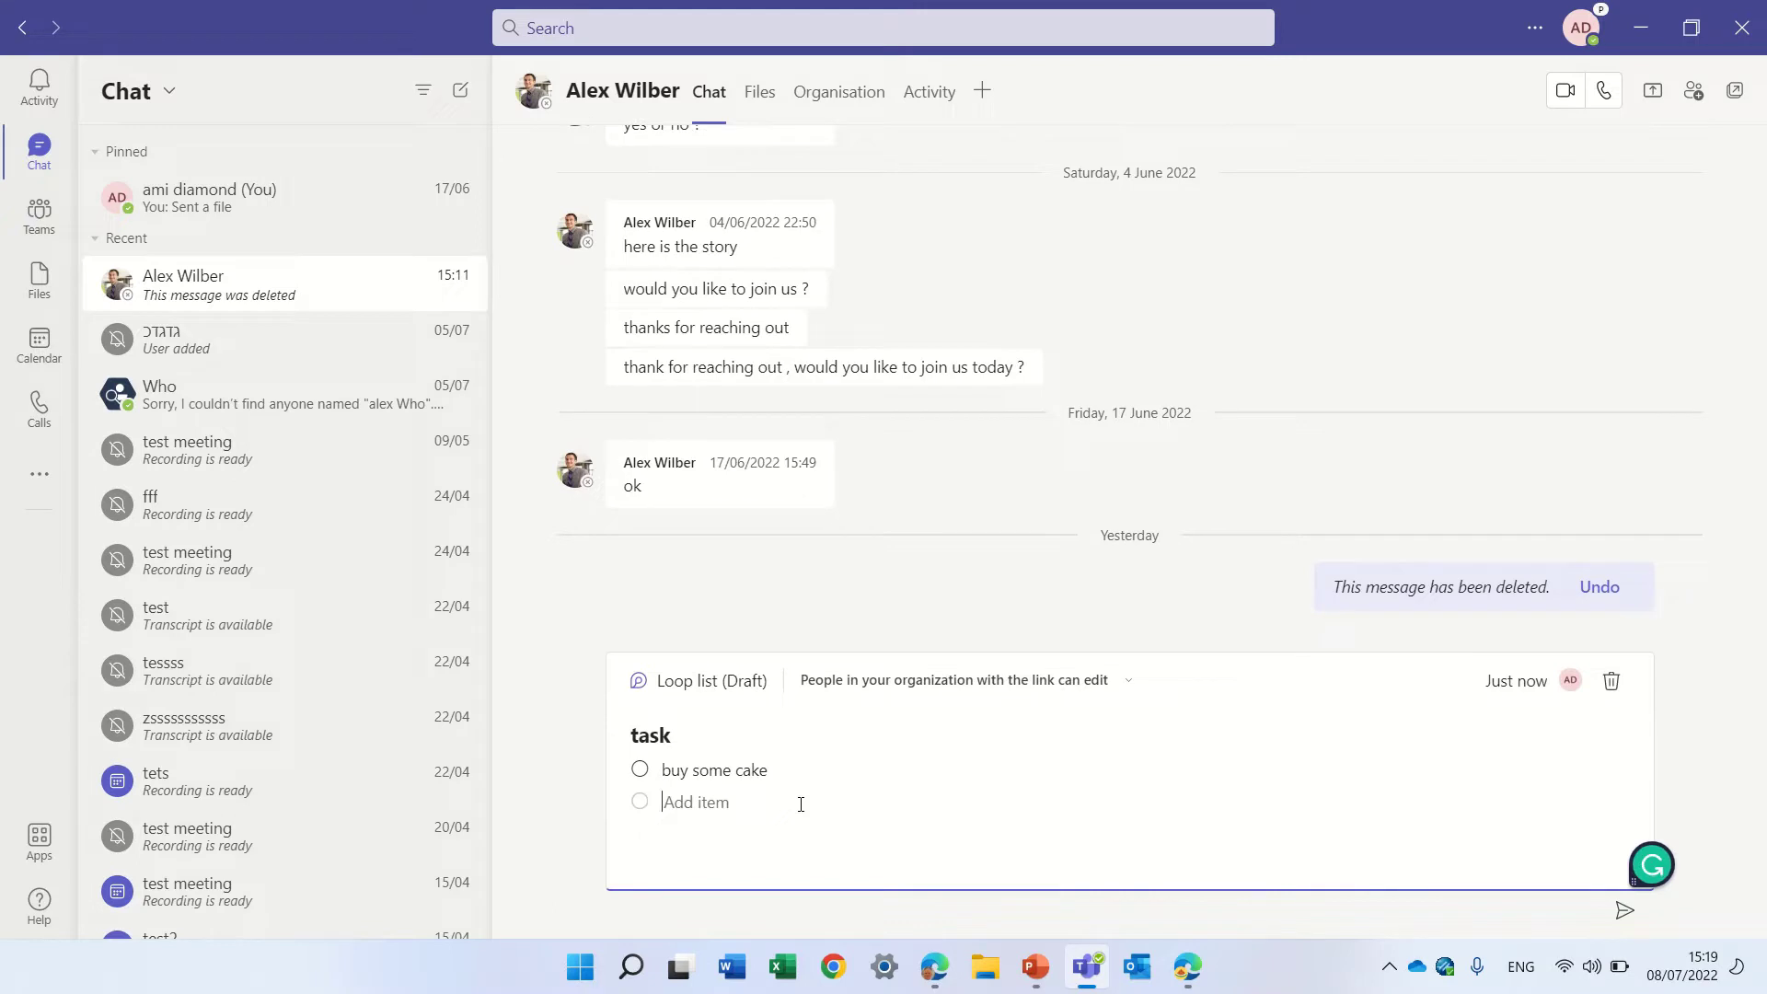
text(task2)
key(Return)
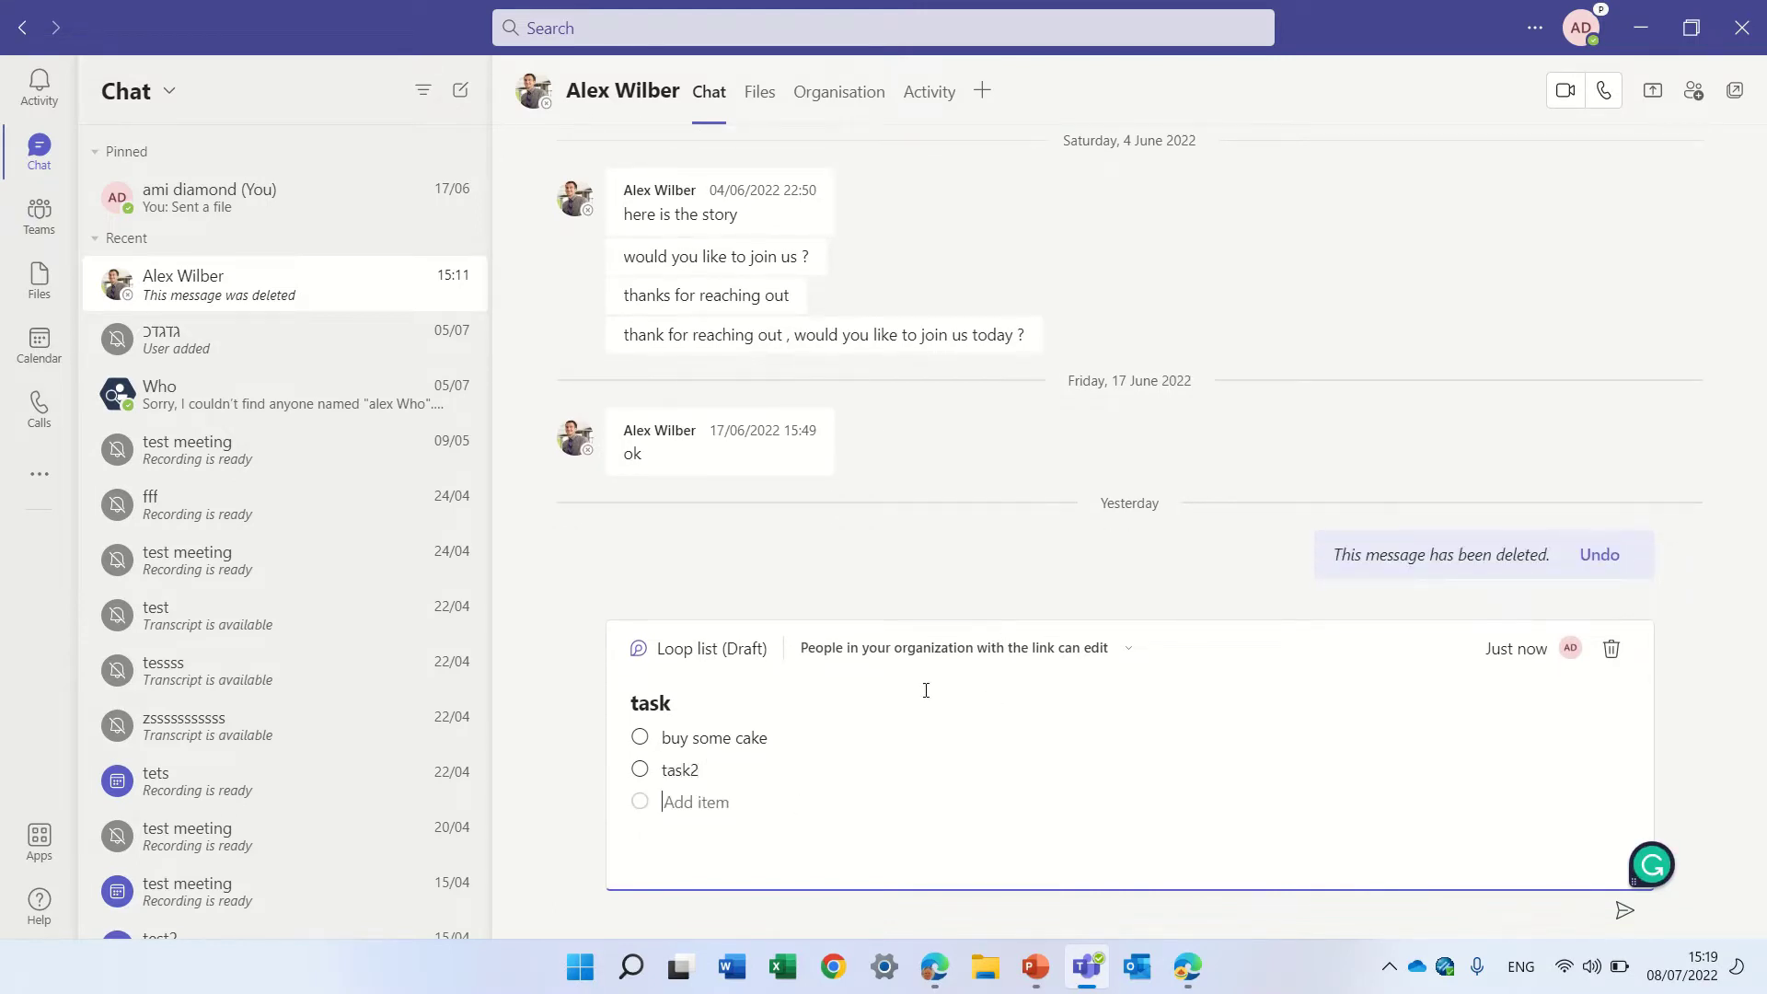
click(1623, 911)
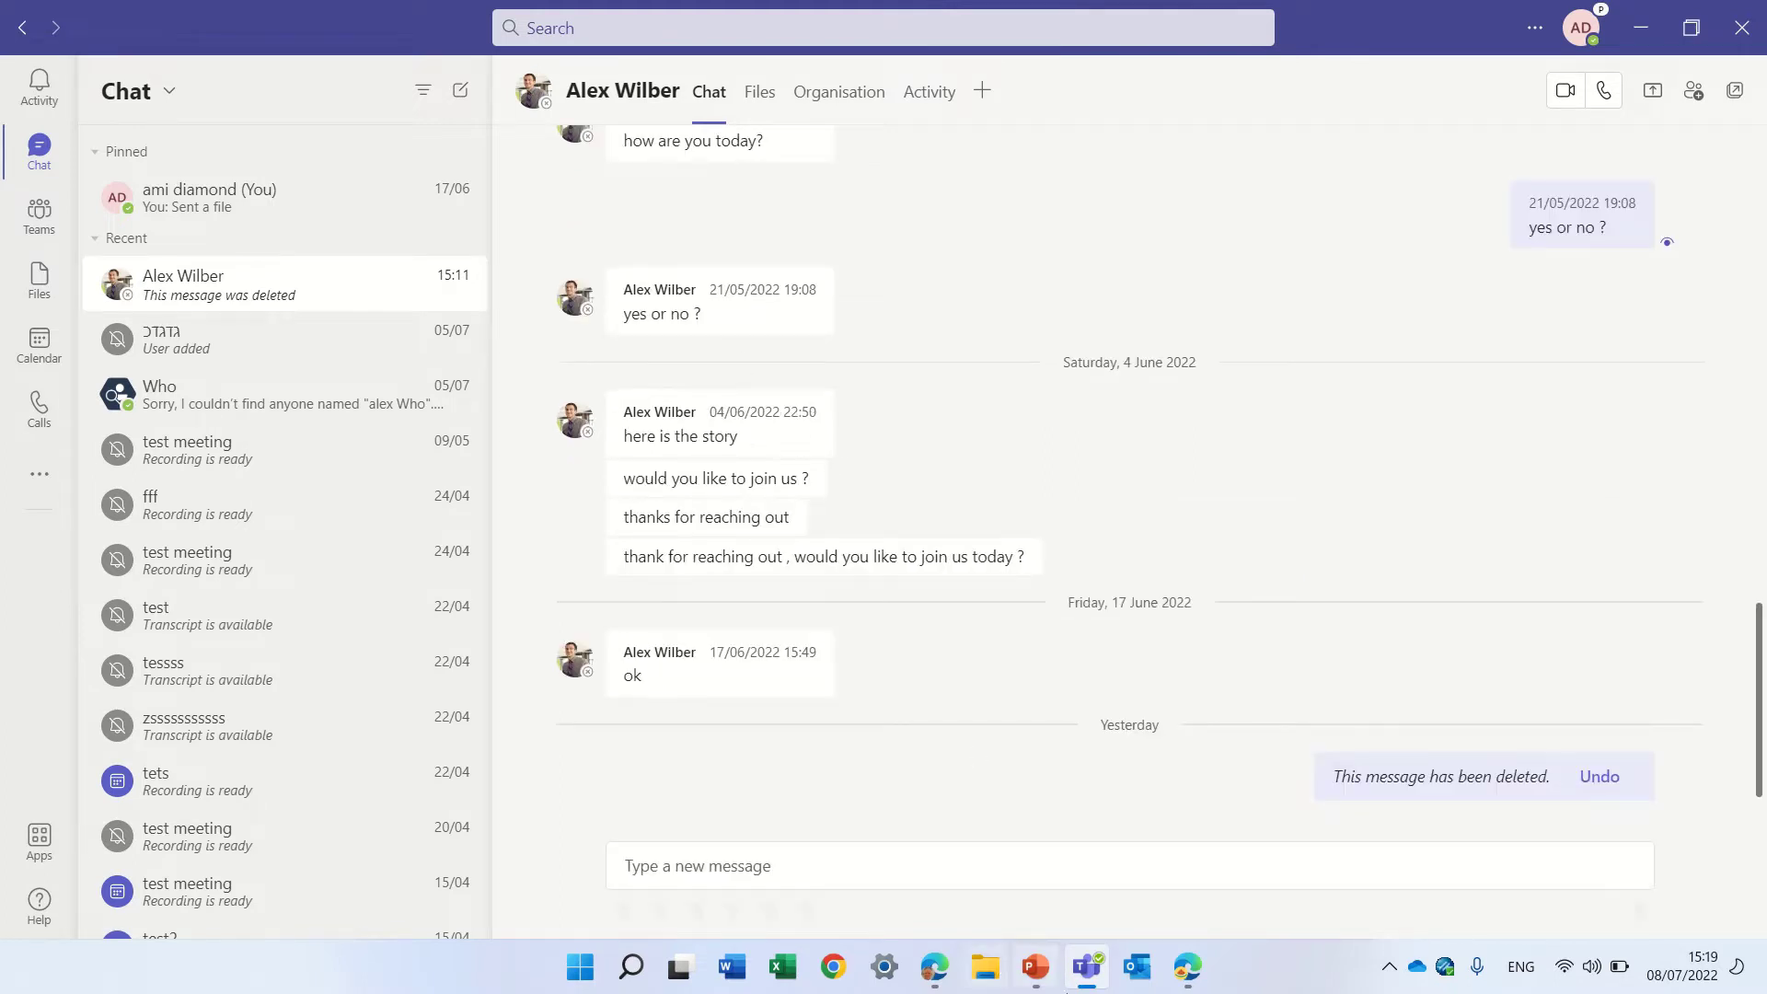
Step: Switch to the recipient's Teams chat in the InPrivate browser window and add the item "task3" to the received Loop list
mouse_move(1187, 987)
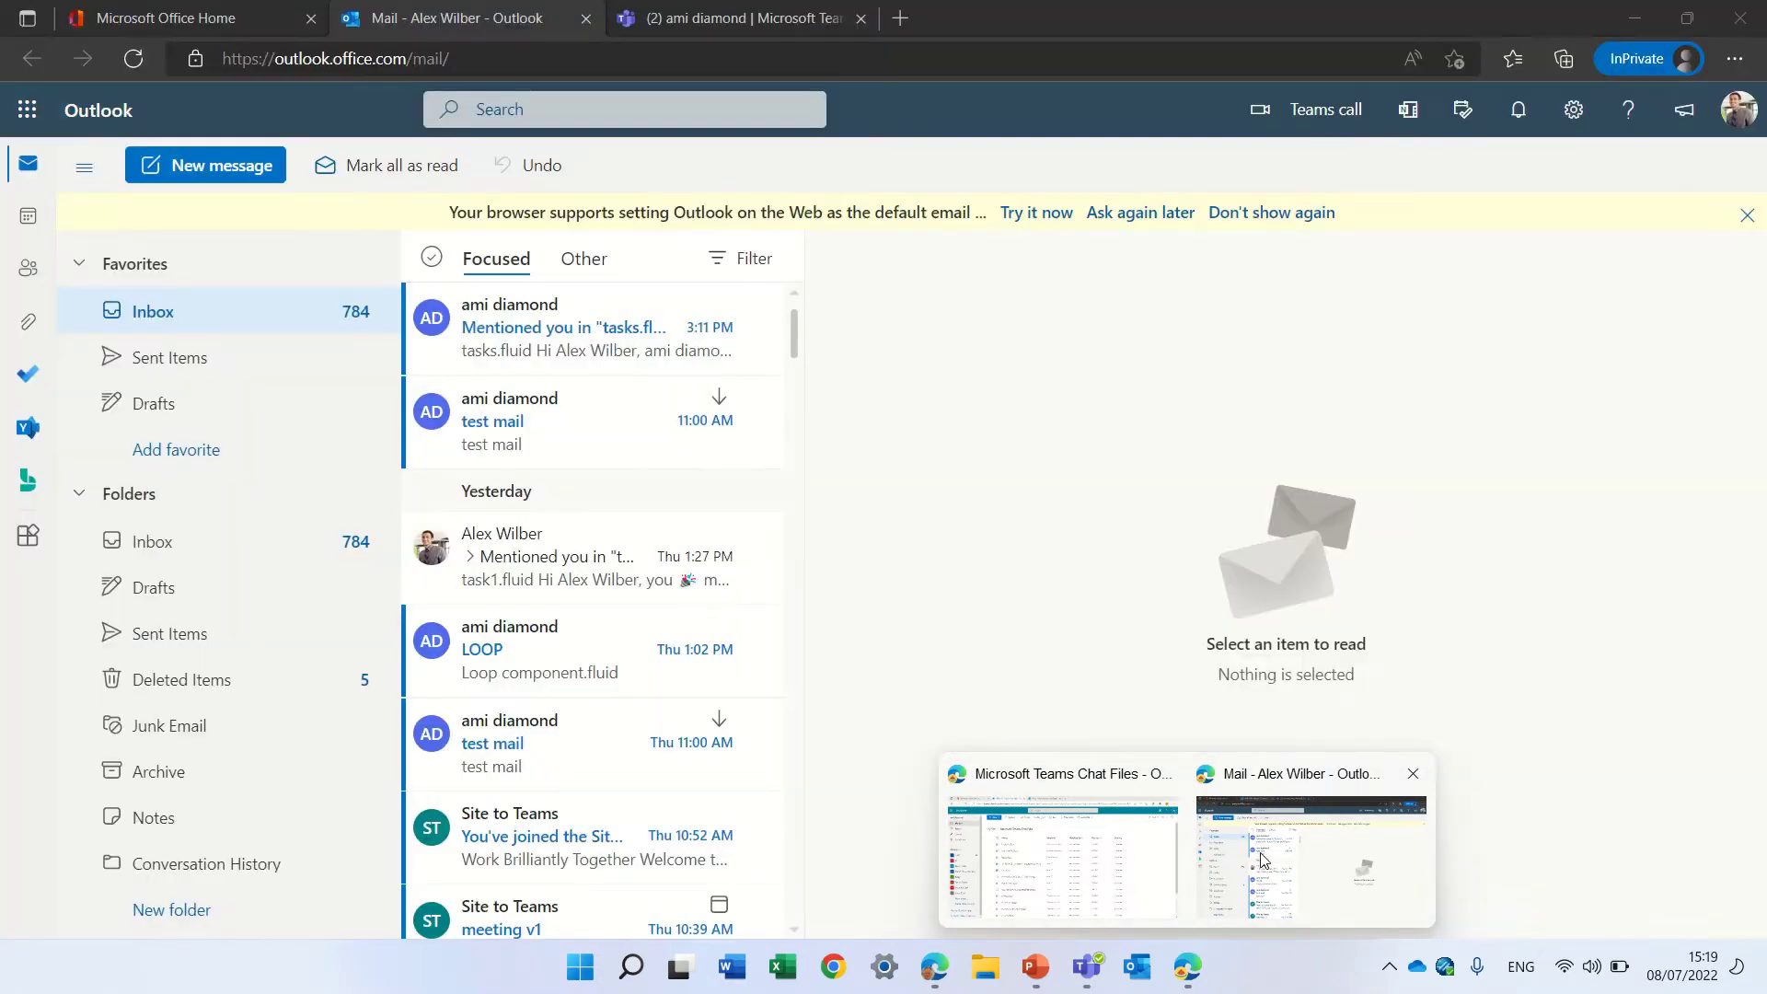
click(1261, 860)
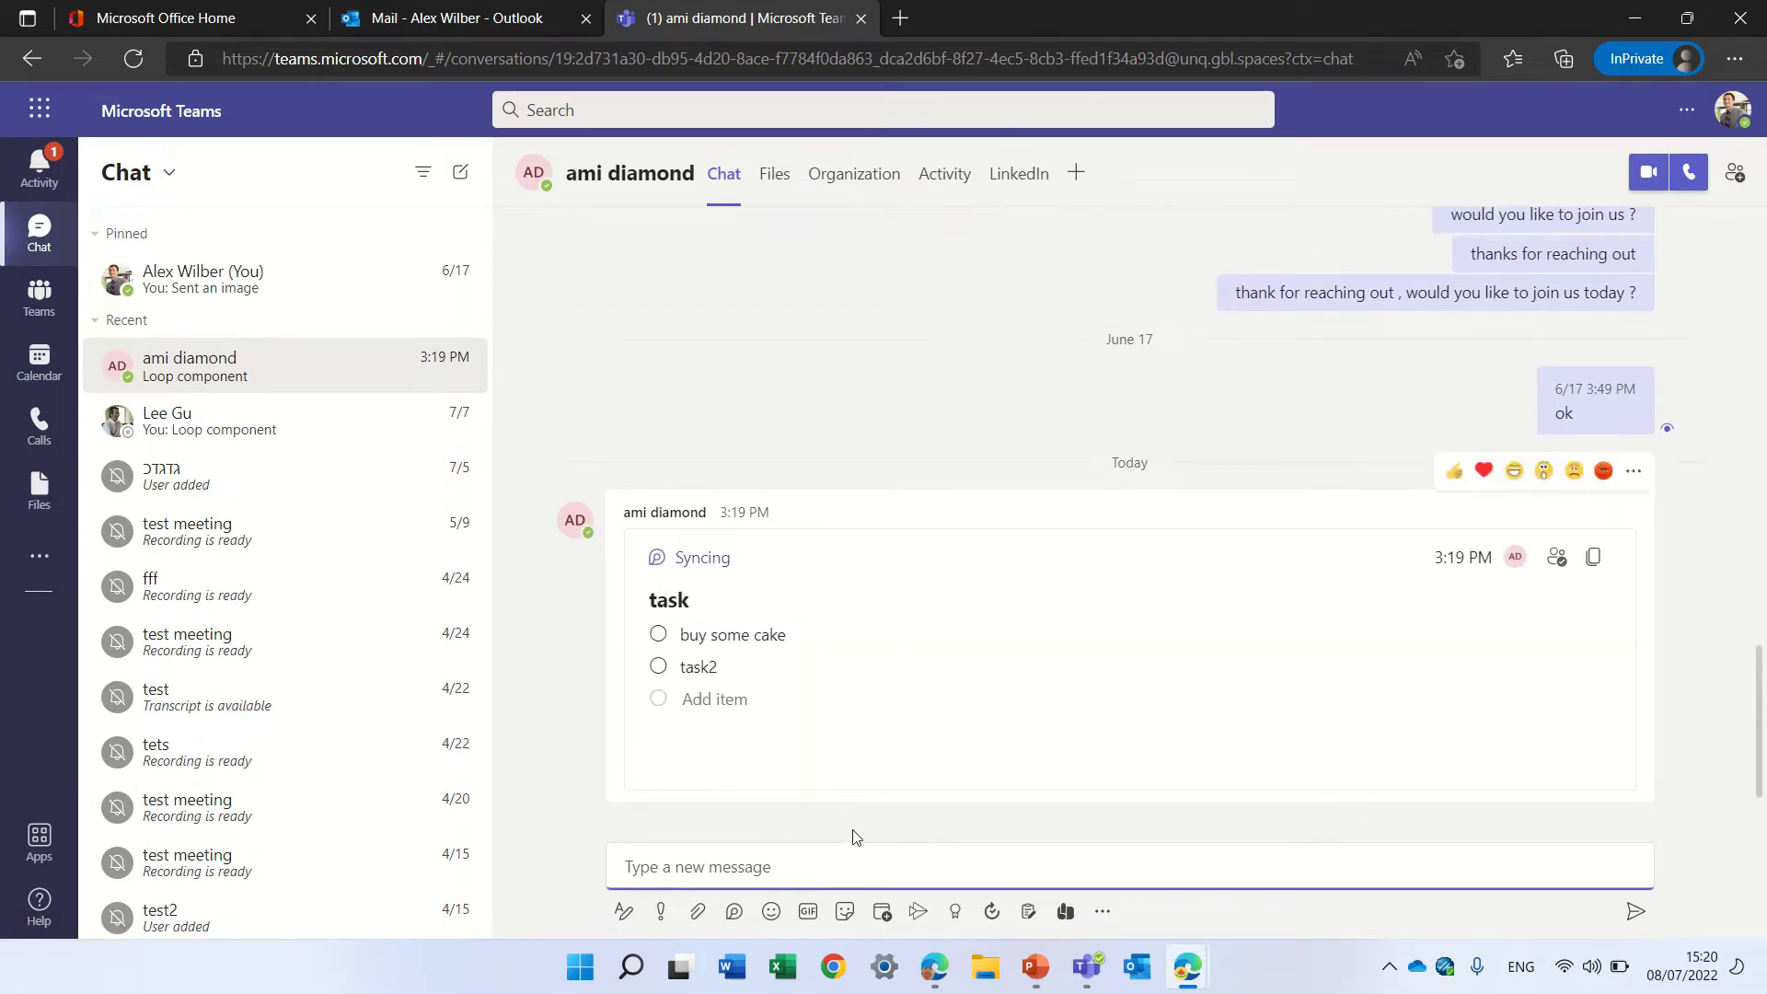
click(693, 705)
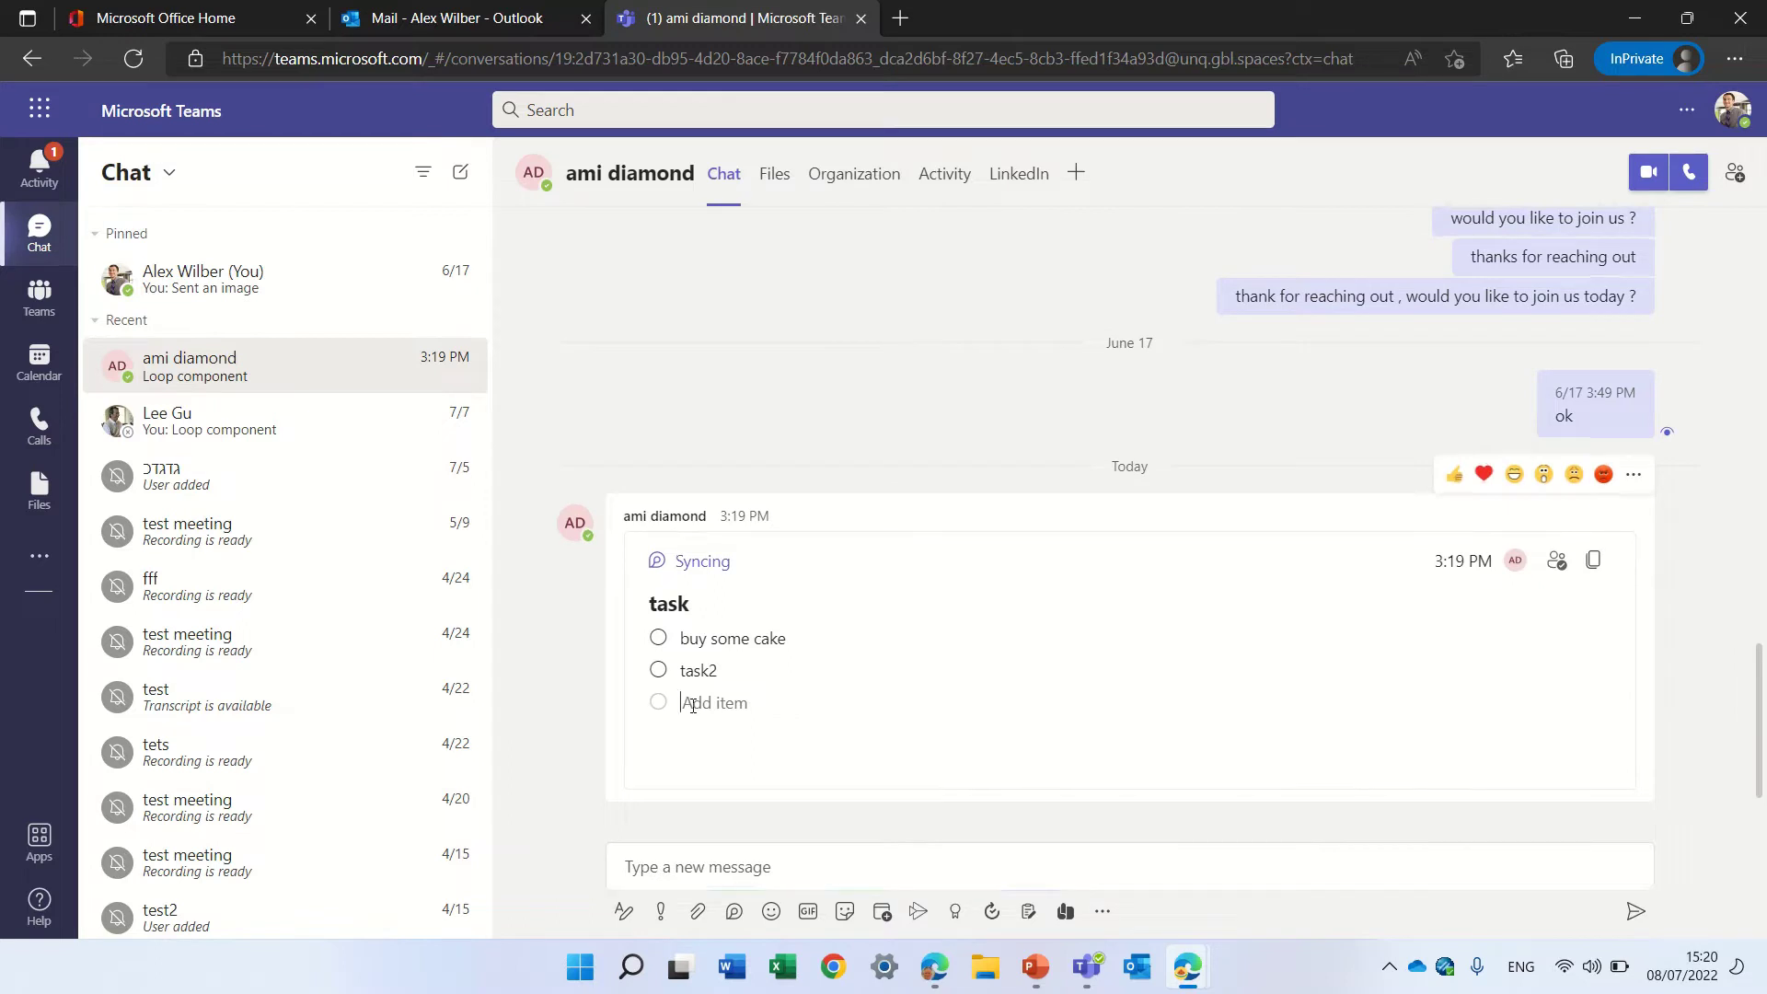
text(tas)
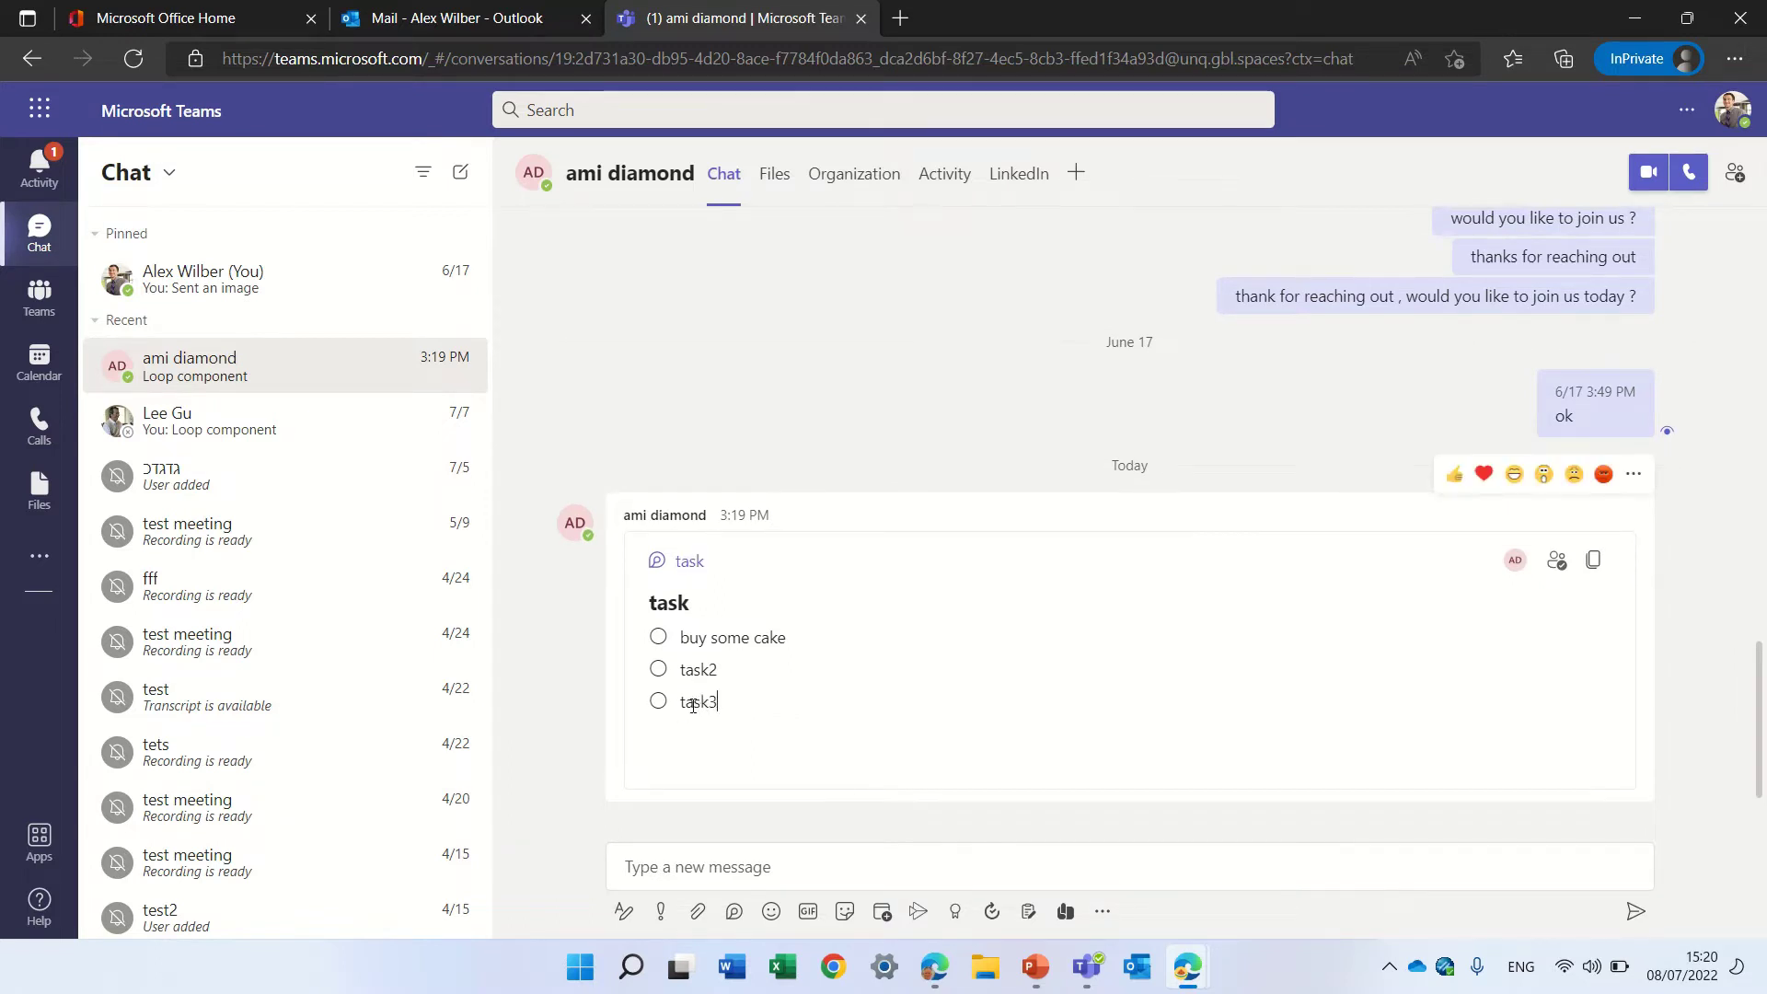
text(k3)
key(Return)
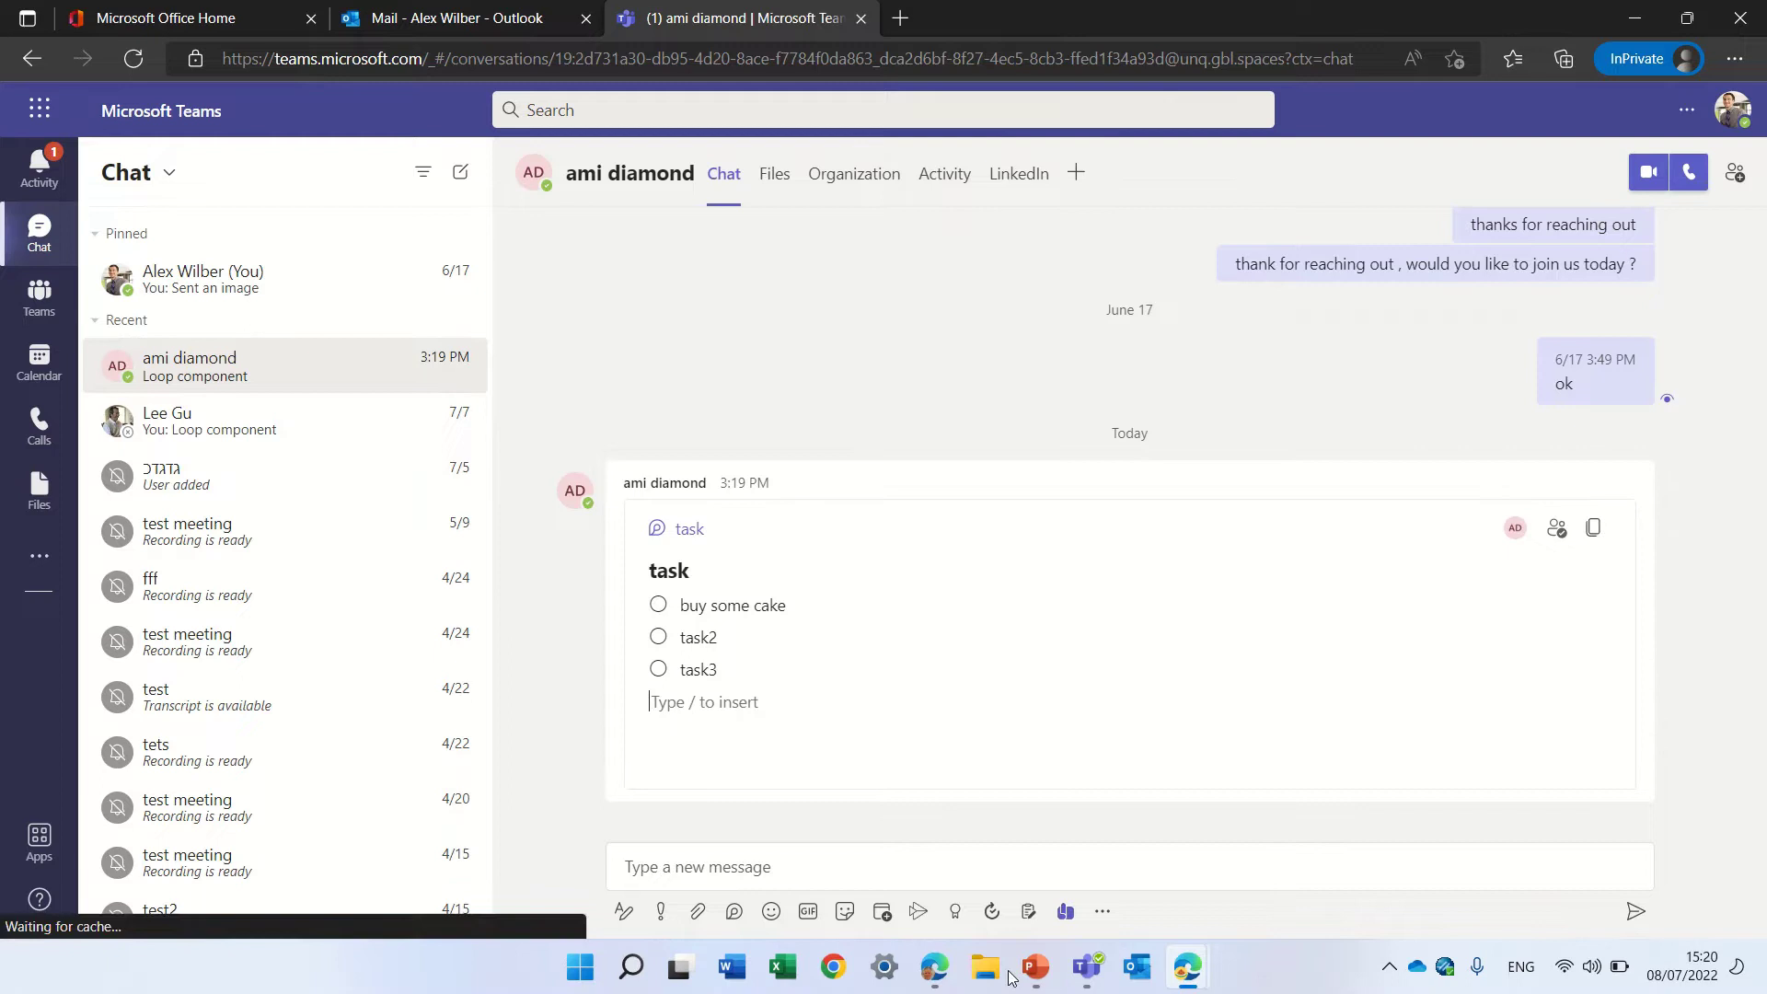
Step: Check the sent Loop list in the sender's Teams app and return to the recipient's browser chat
click(1089, 983)
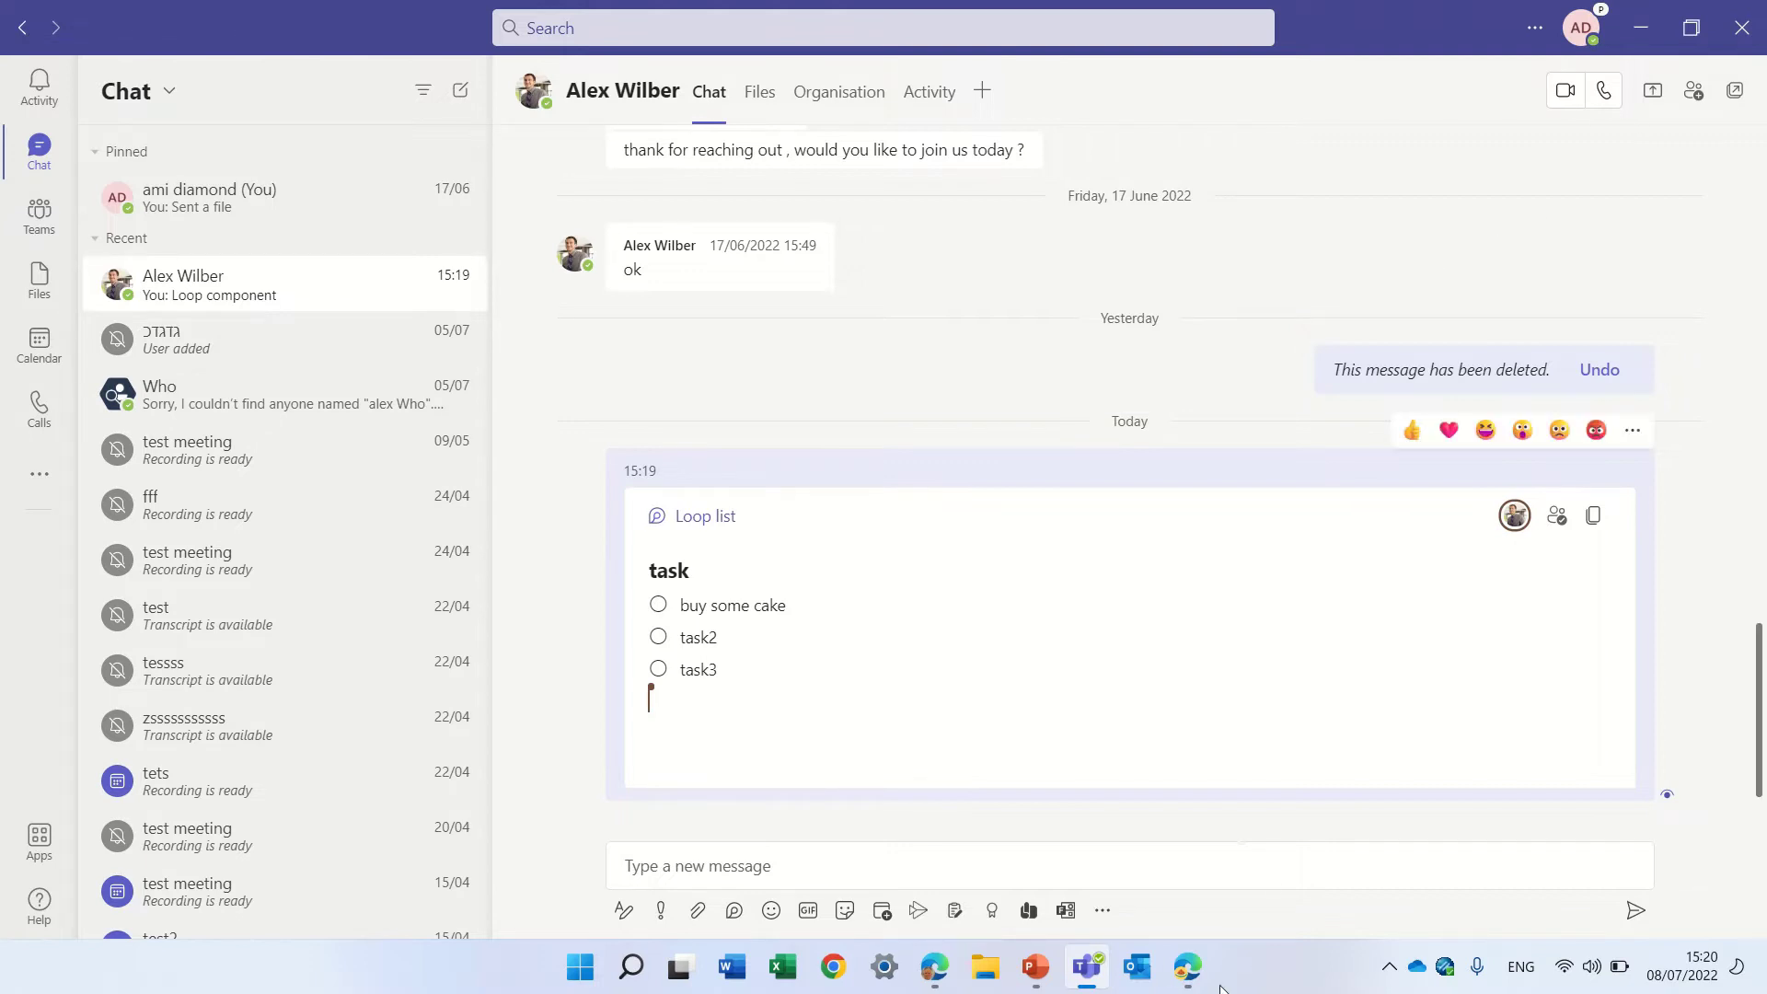
mouse_move(1196, 987)
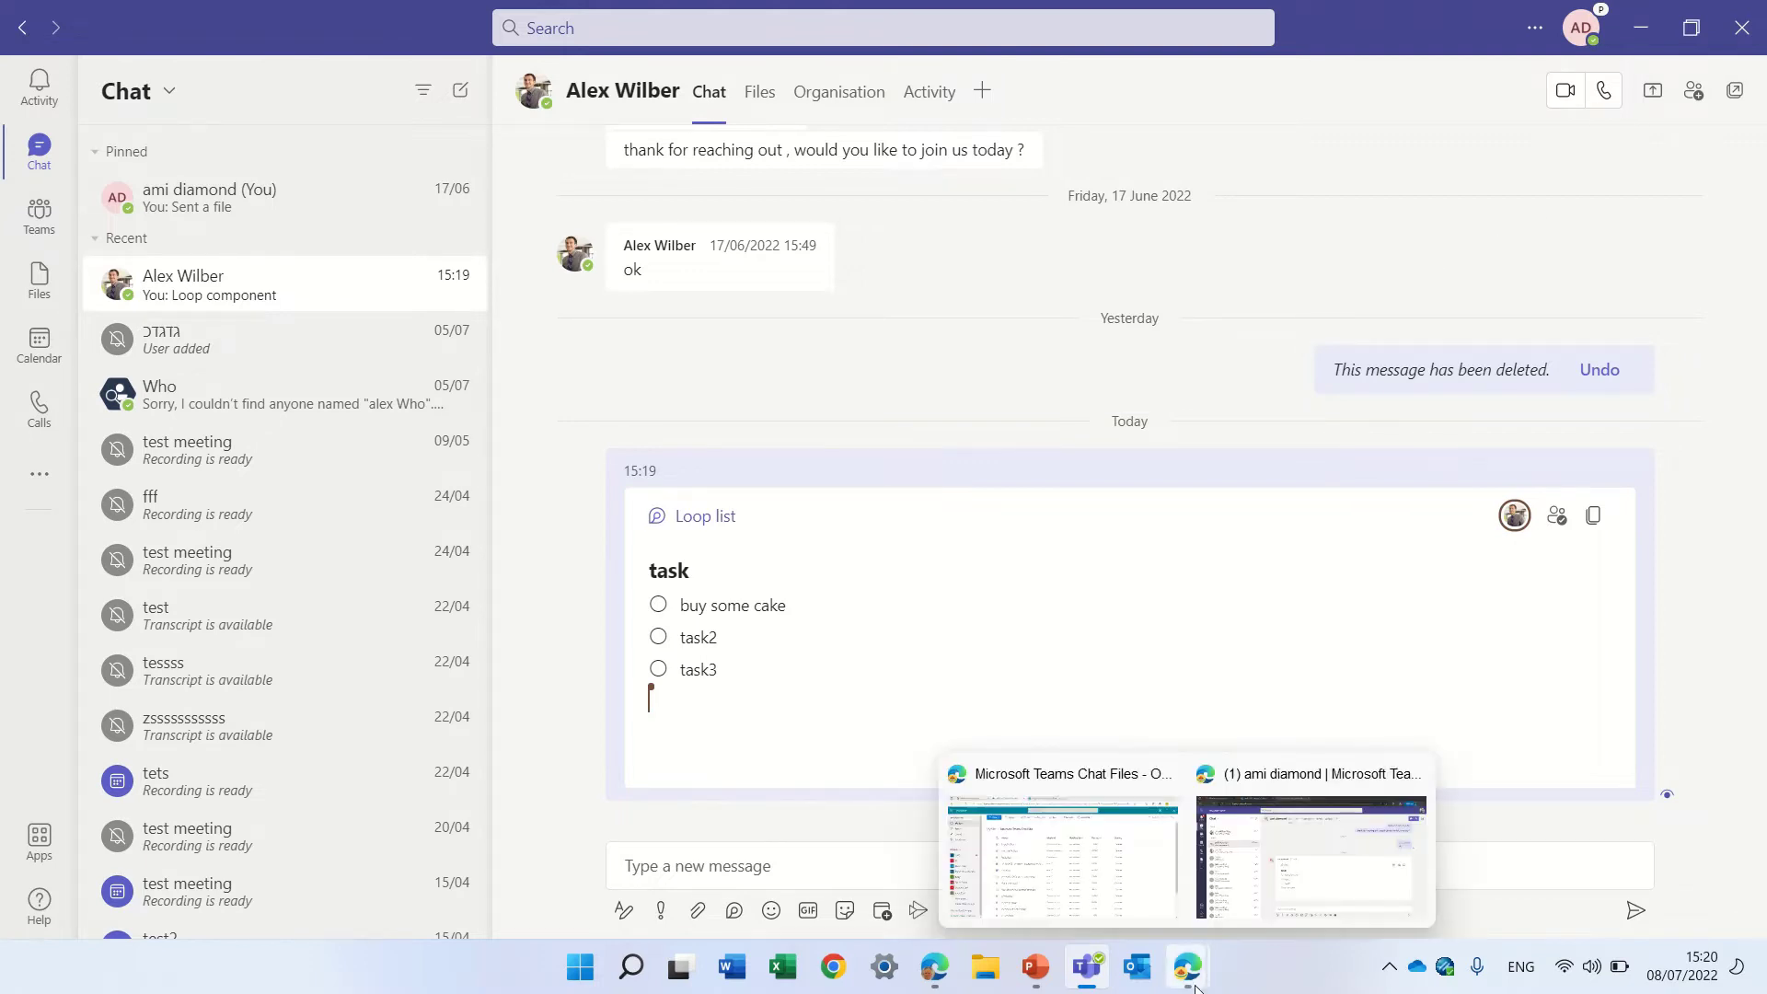
click(1276, 873)
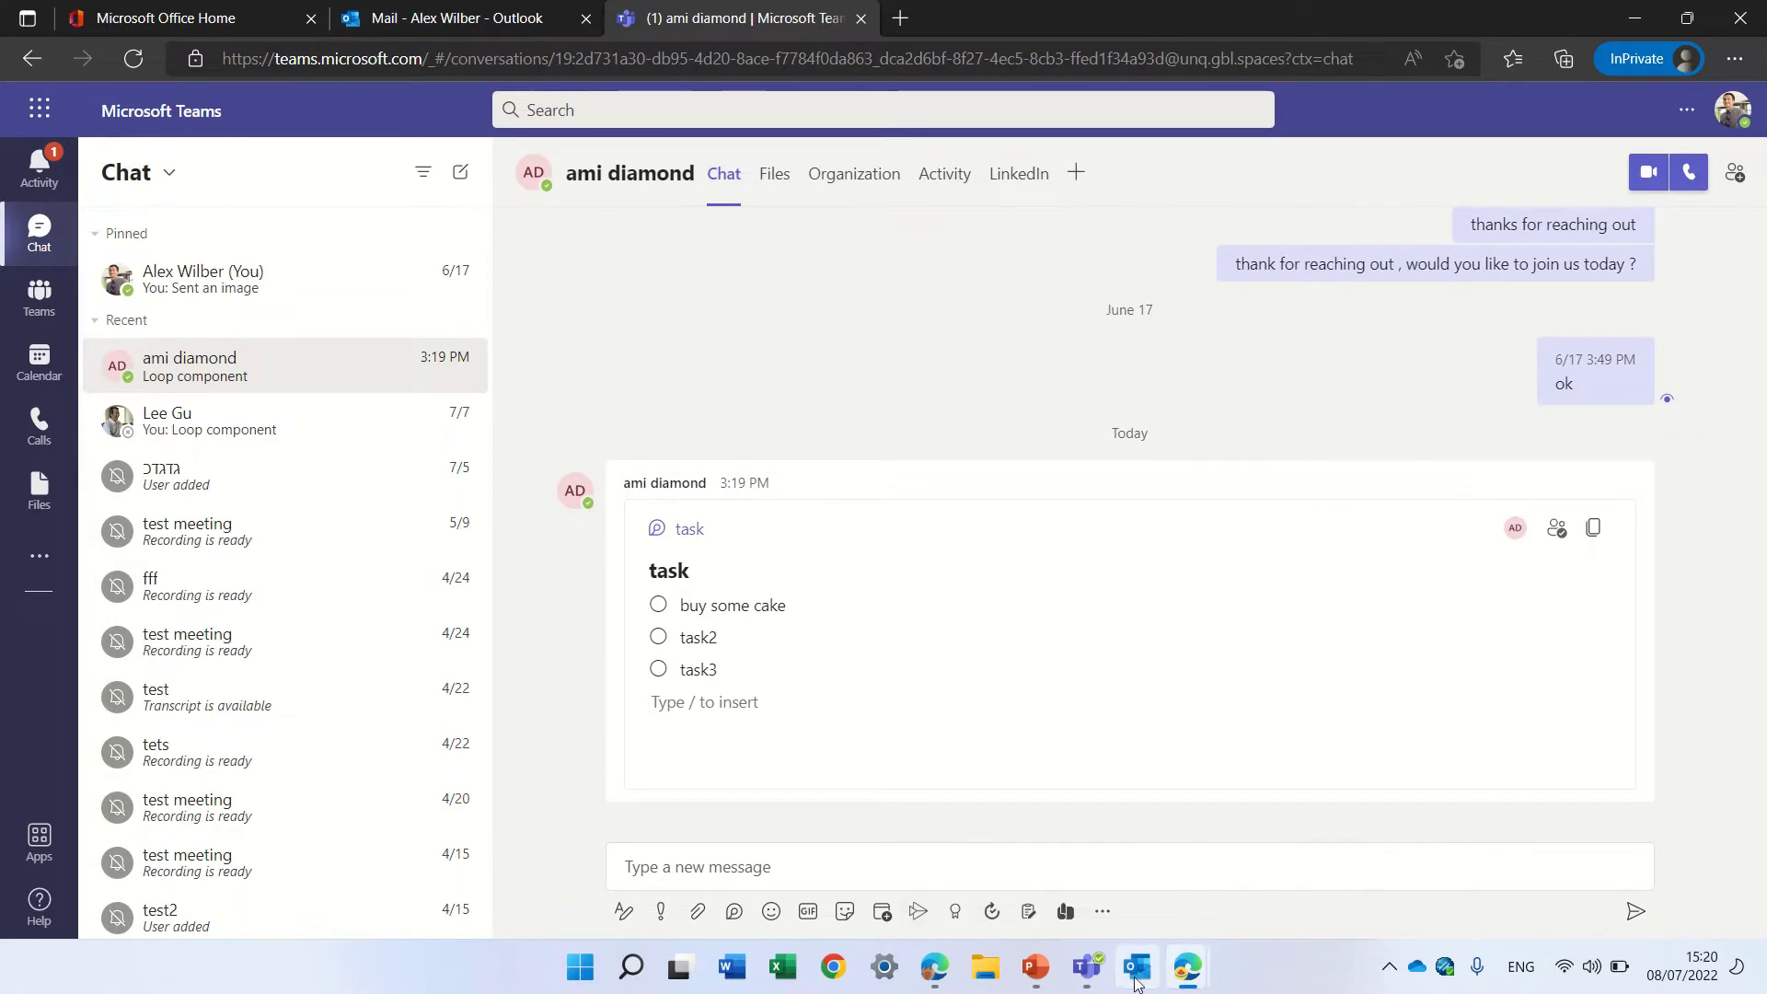
Step: Switch to the OneDrive browser window and open Loop list.fluid from the Microsoft Teams Chat Files folder
mouse_move(1192, 983)
click(1125, 892)
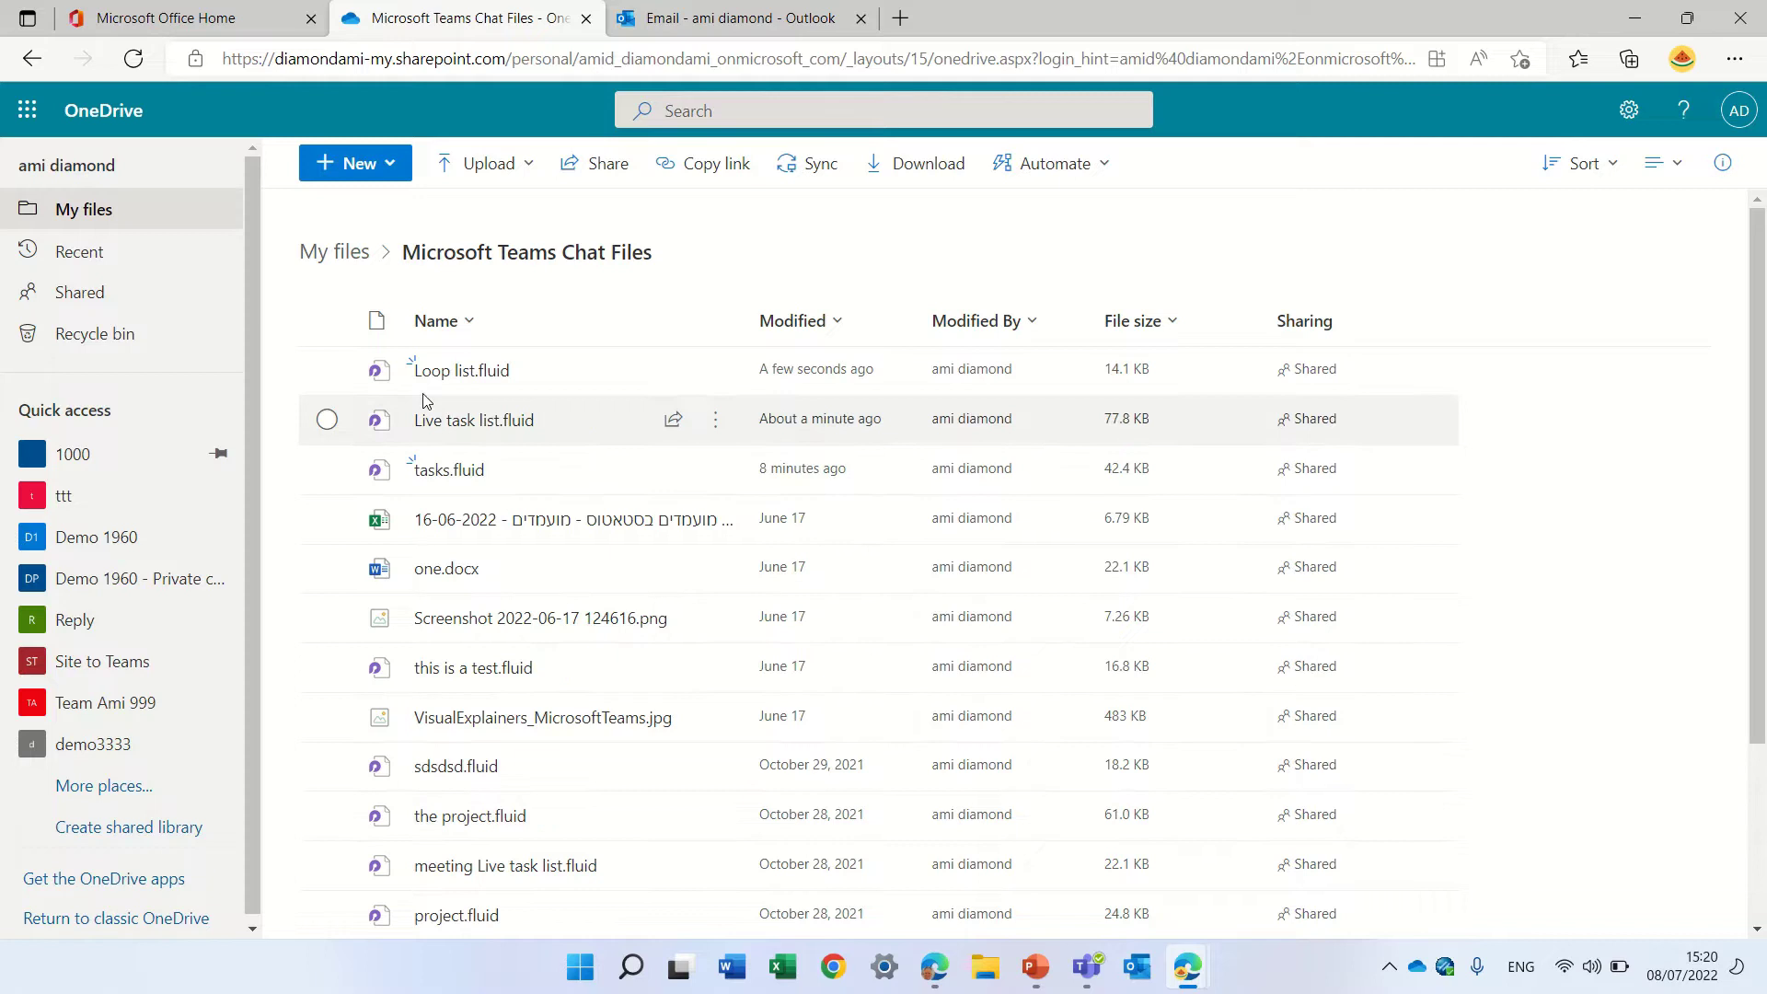
mouse_move(487, 377)
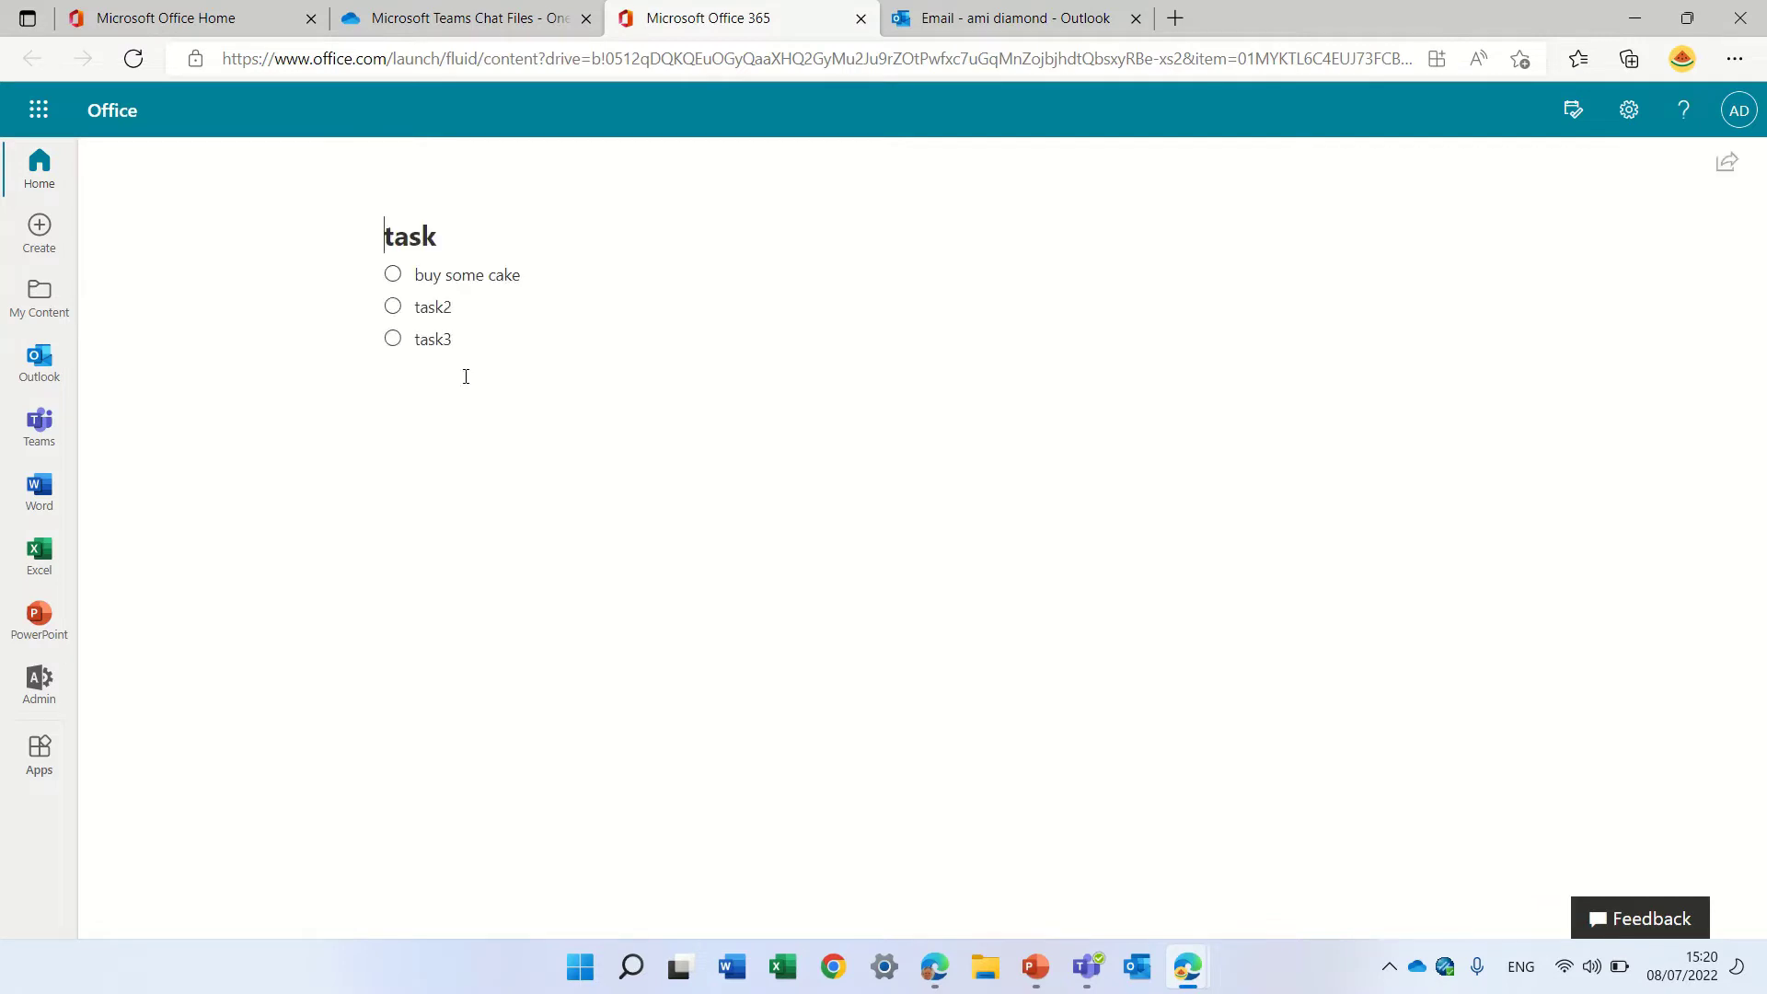
Step: Add the item "task4" below "task3" in the opened Loop file and close the file
click(471, 348)
key(Return)
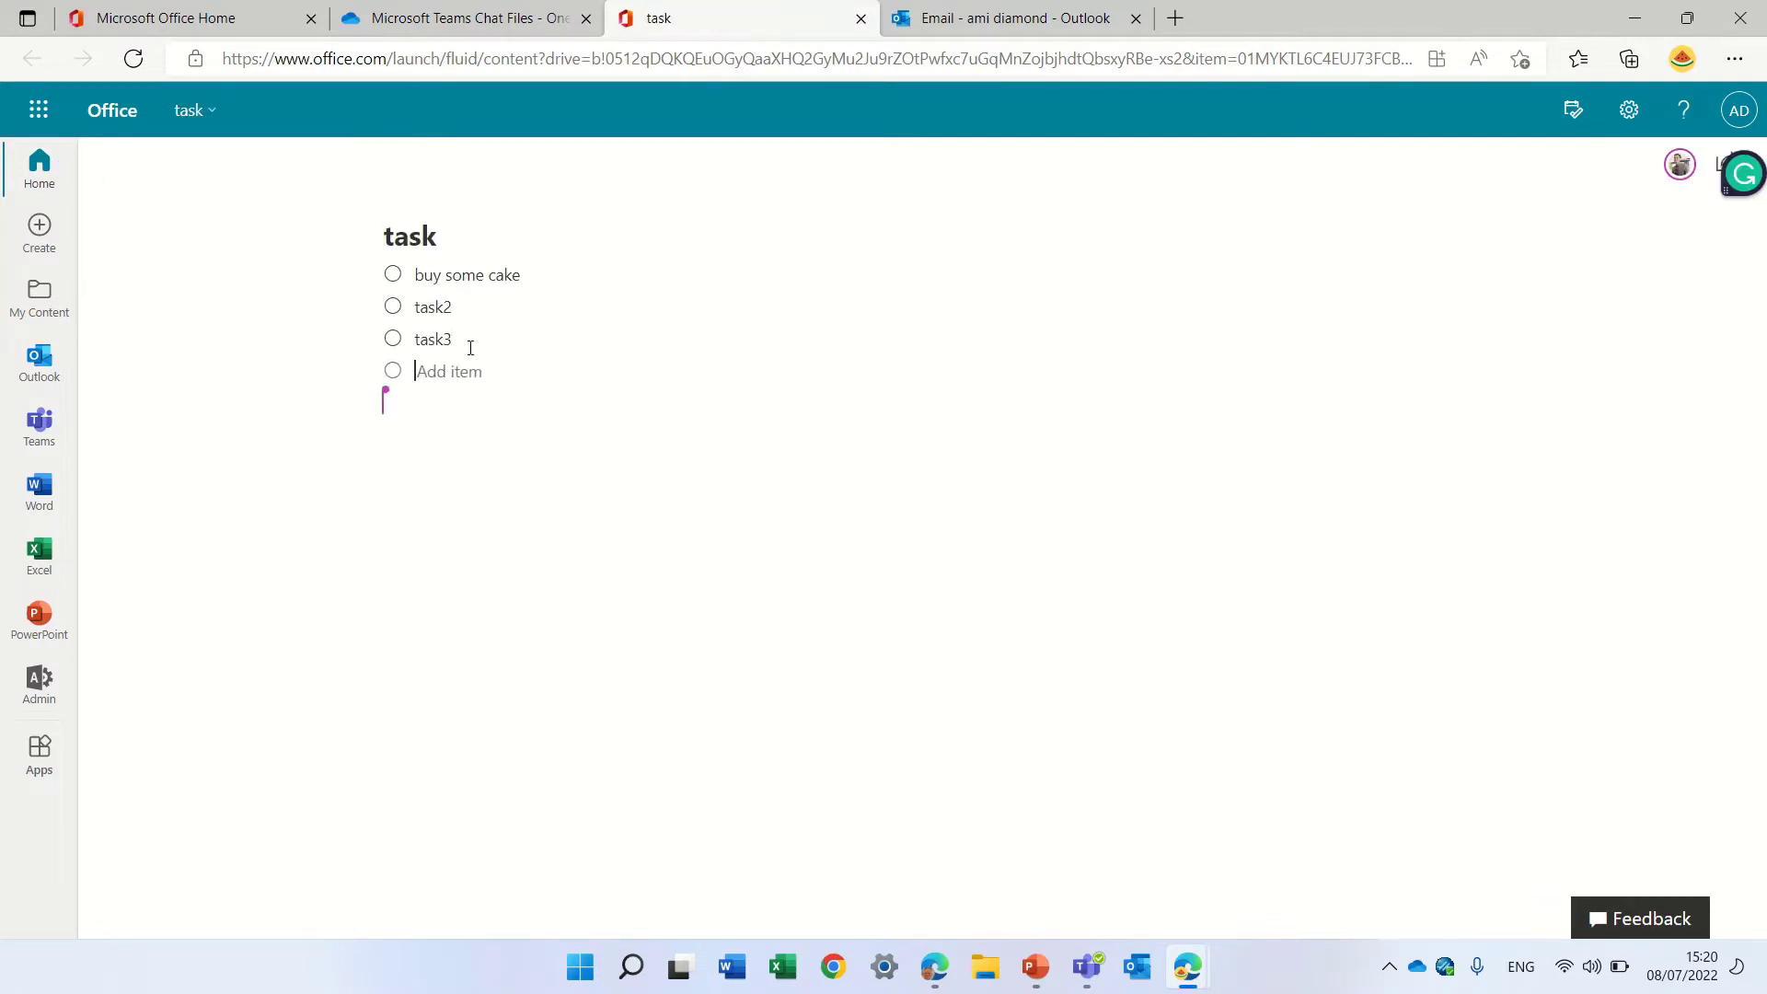
text(task)
key(BackSpace)
key(BackSpace)
text(ks)
text(4)
key(Return)
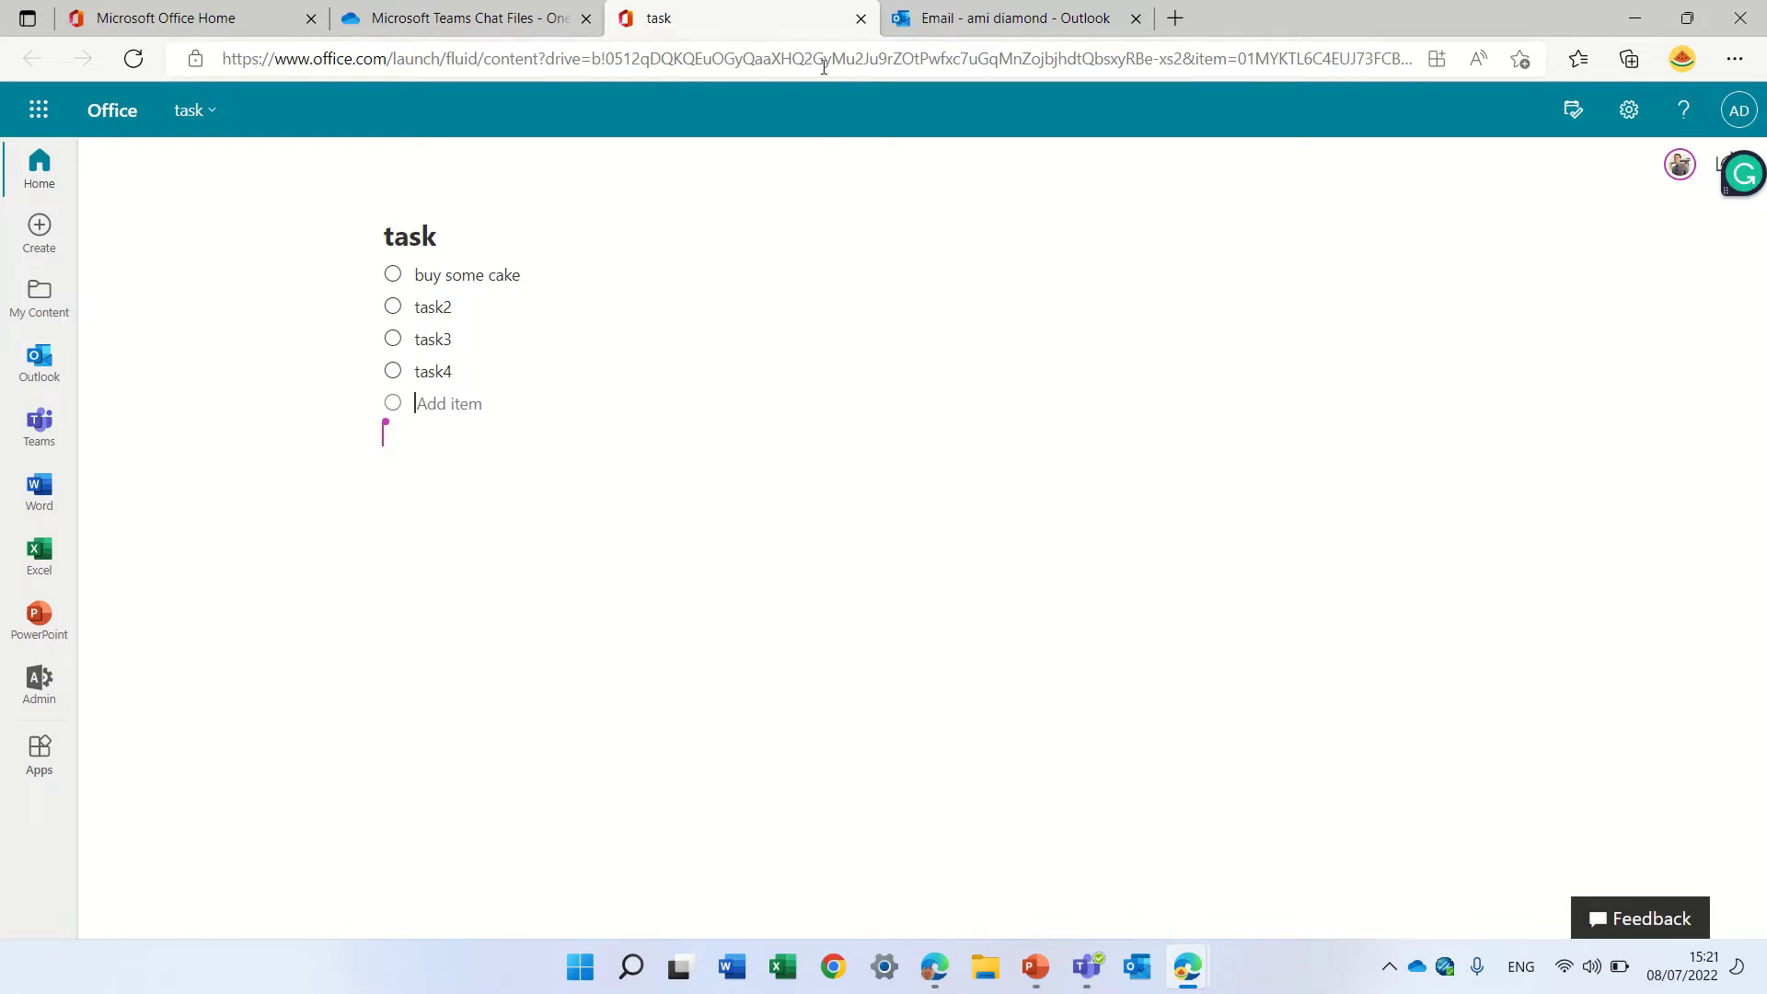
click(862, 19)
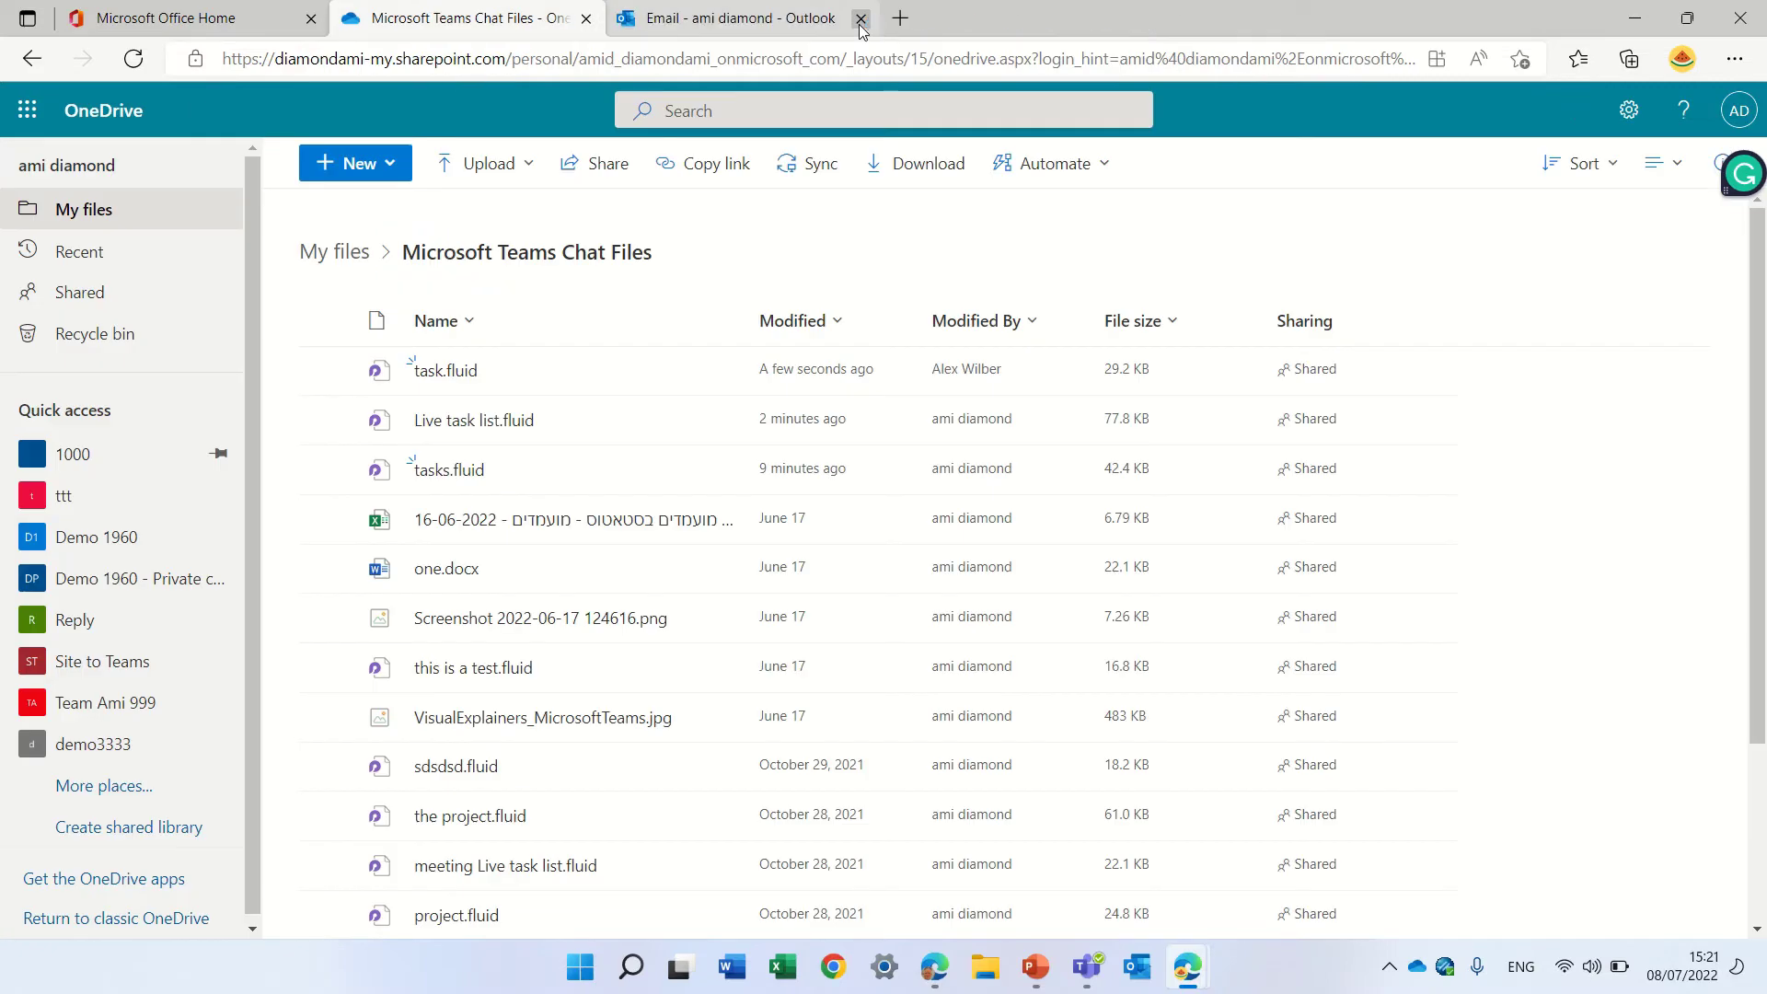
Step: Switch to Outlook on the web, address the draft email to the chat contact and set its subject to "tasks"
click(720, 28)
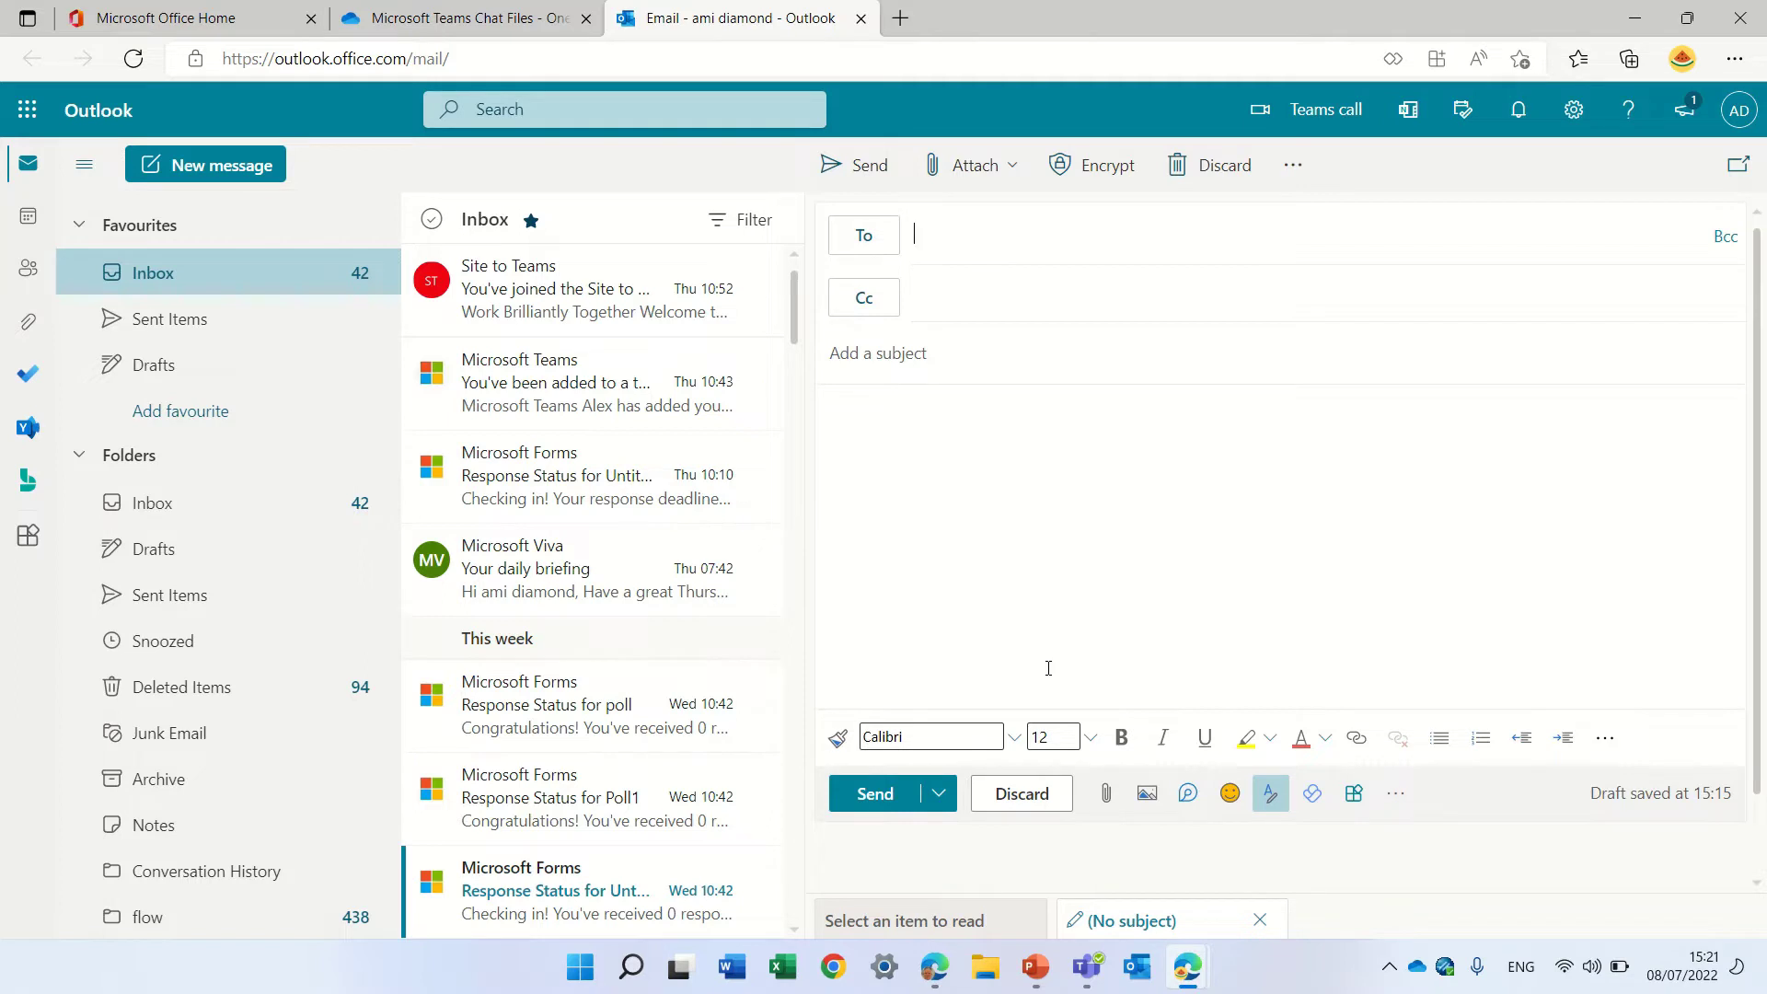
click(1189, 799)
click(1001, 236)
text(al3)
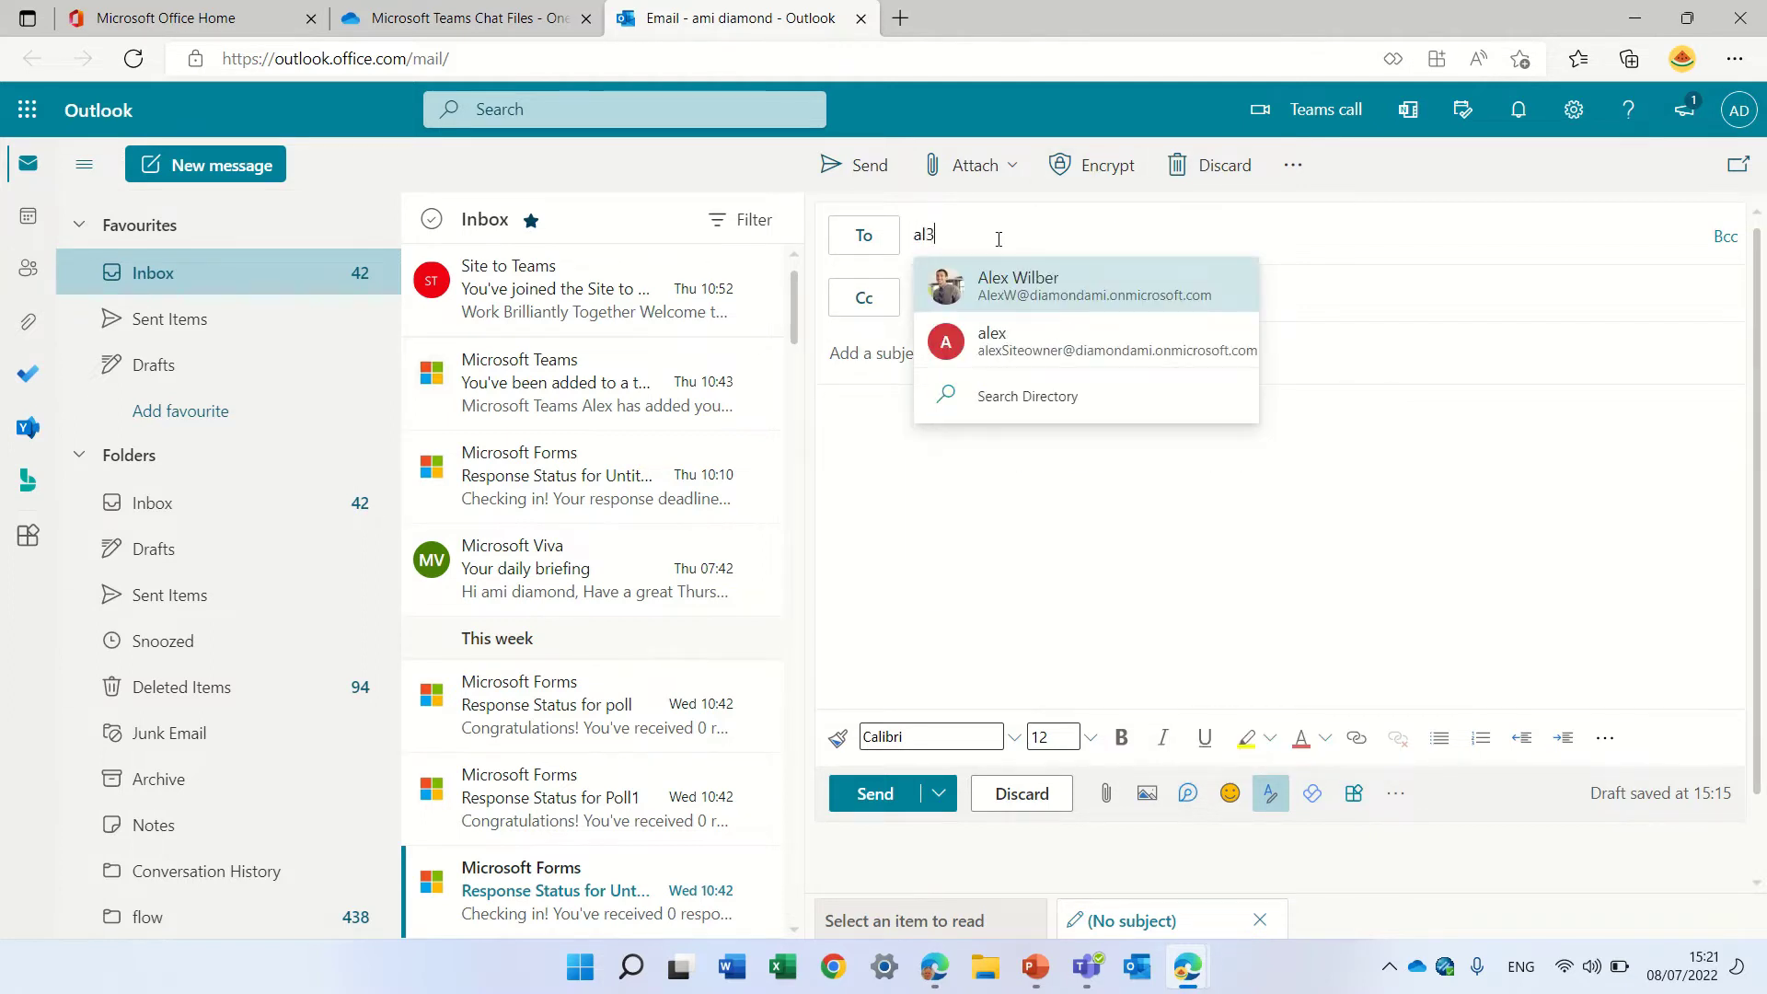
click(1013, 287)
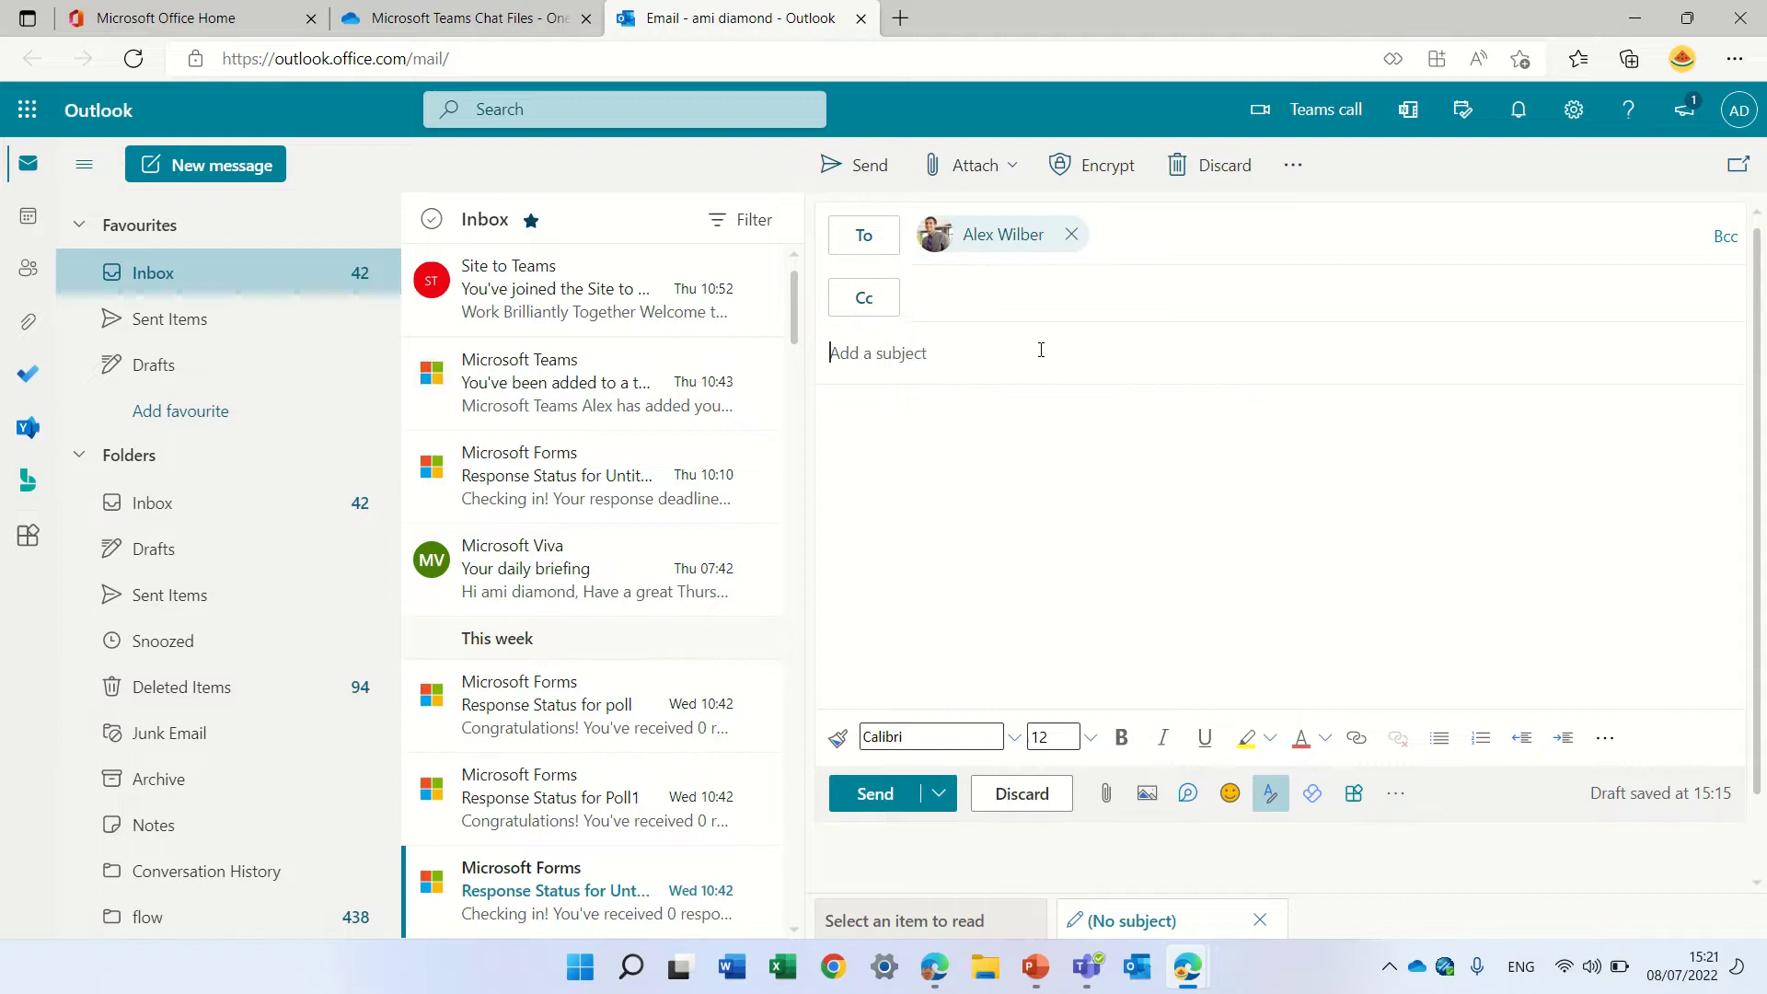
text(task)
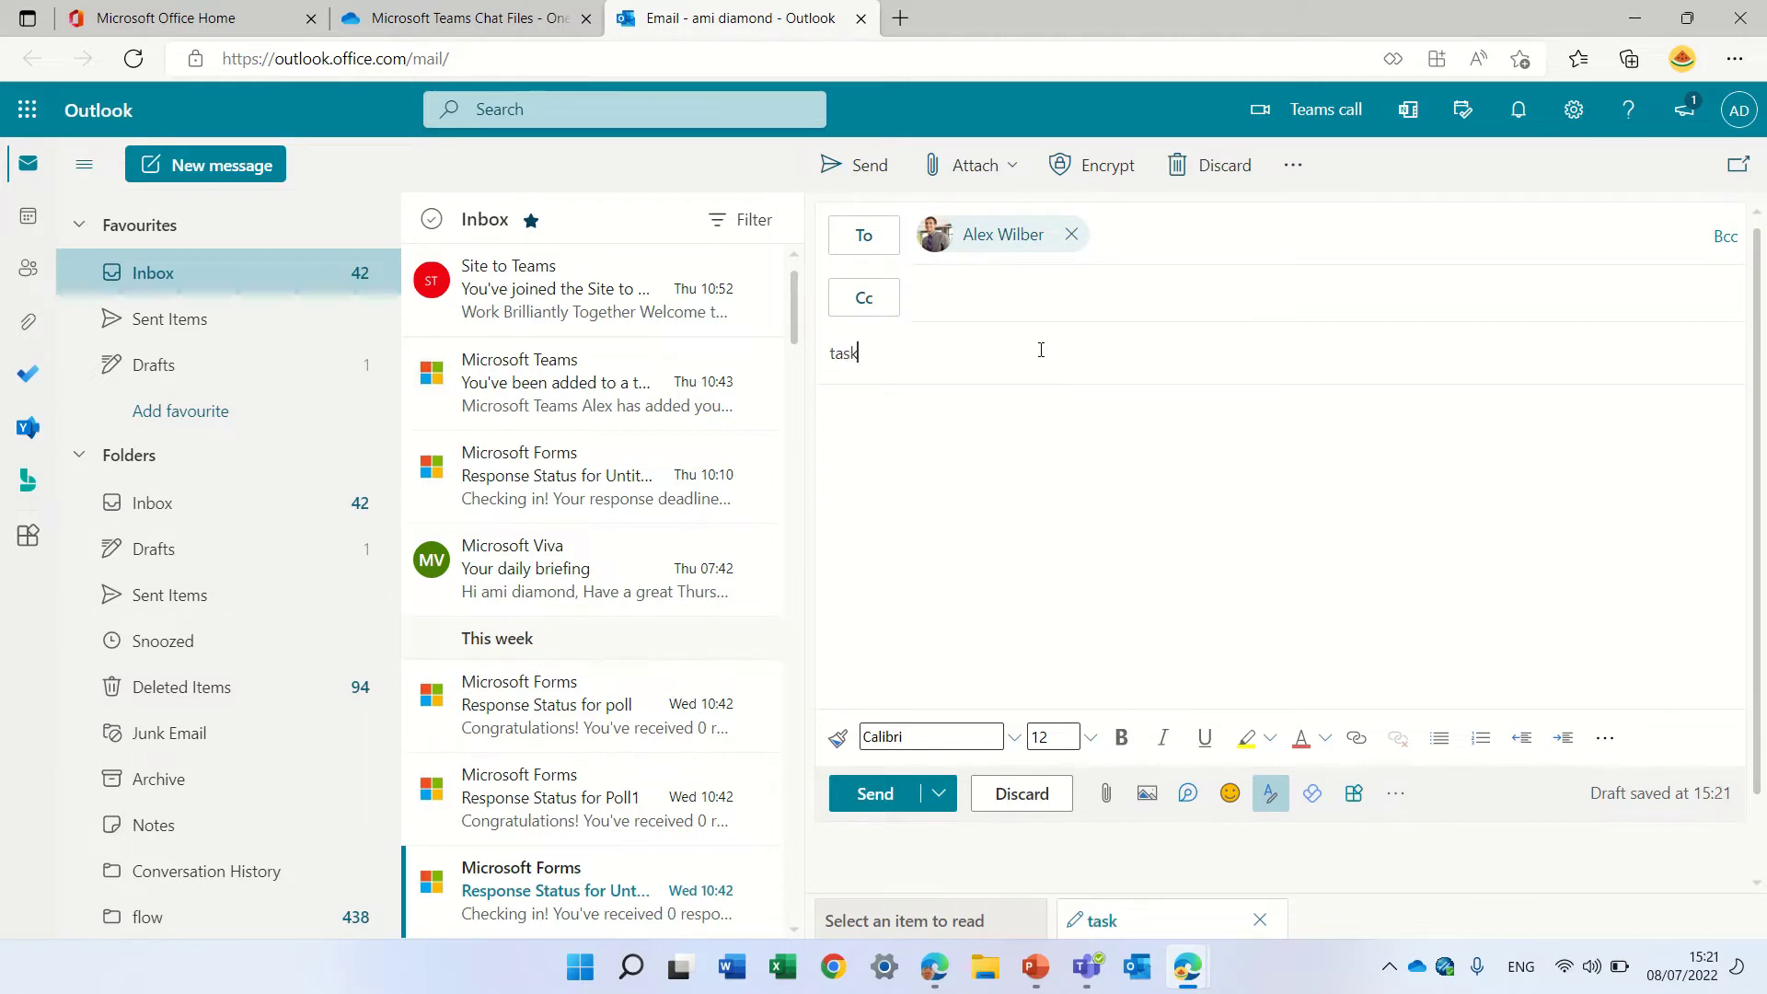
text(s)
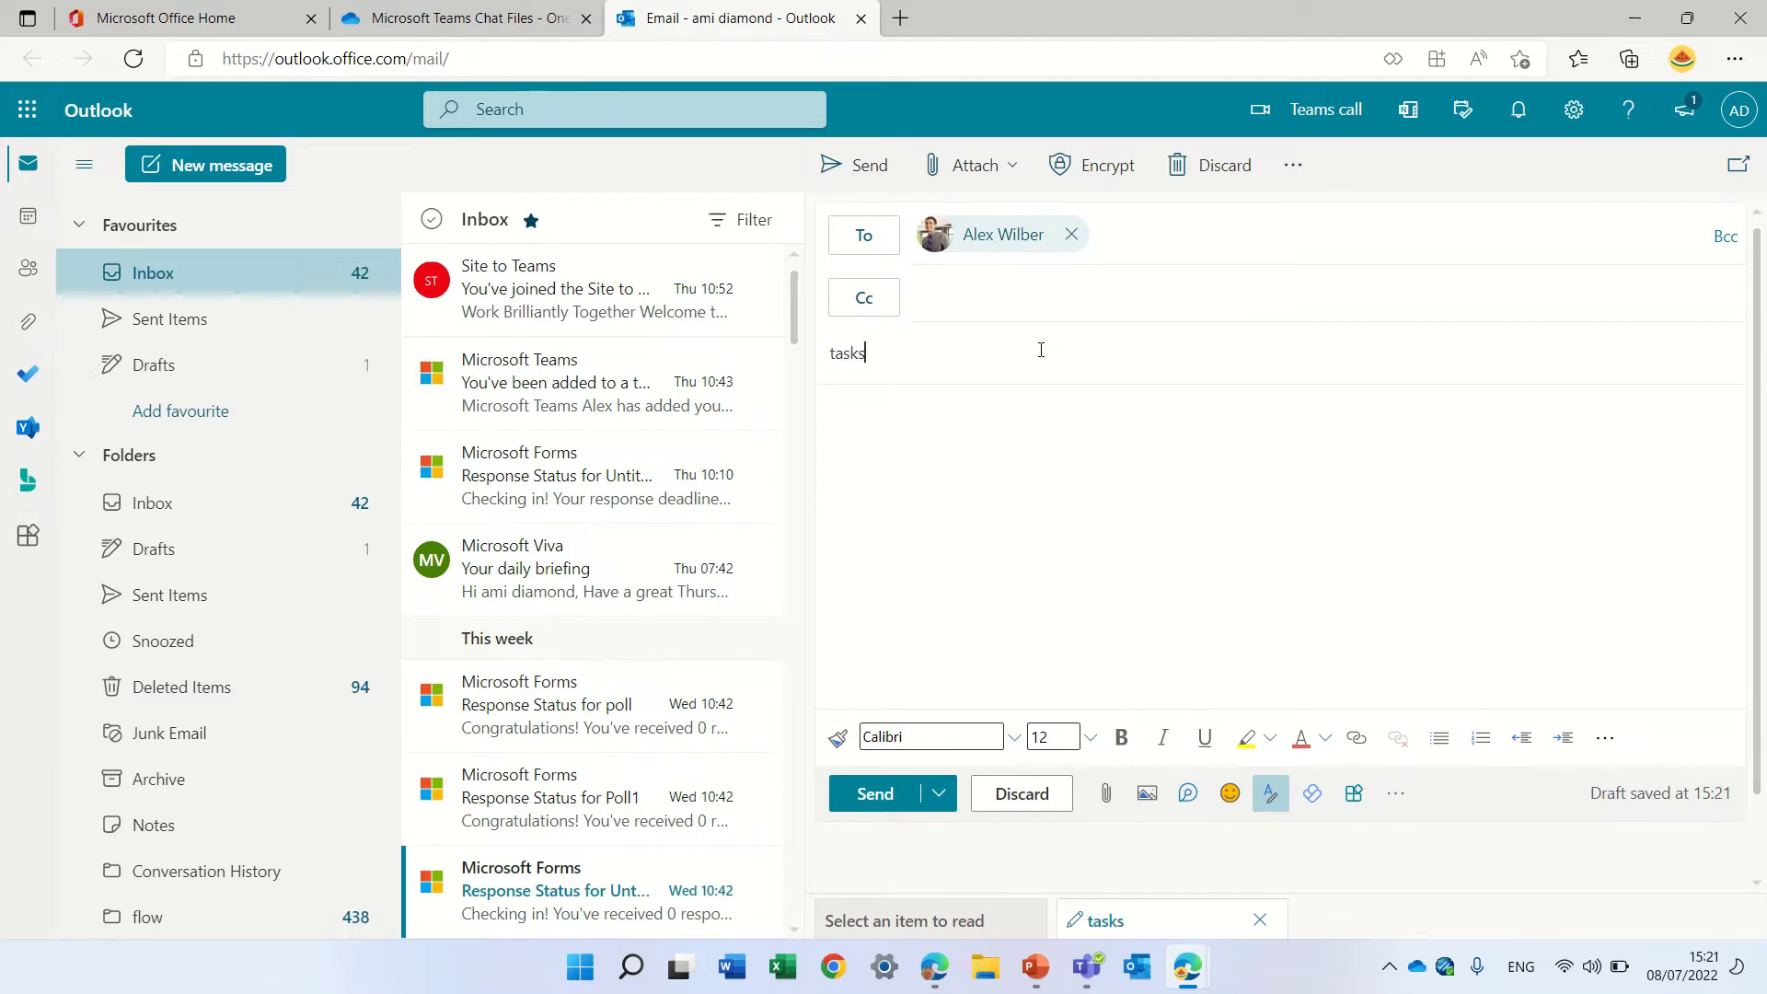
Step: Insert a Q&A Loop component into the email with the question "where do you live" and the answer "IL"
click(1187, 794)
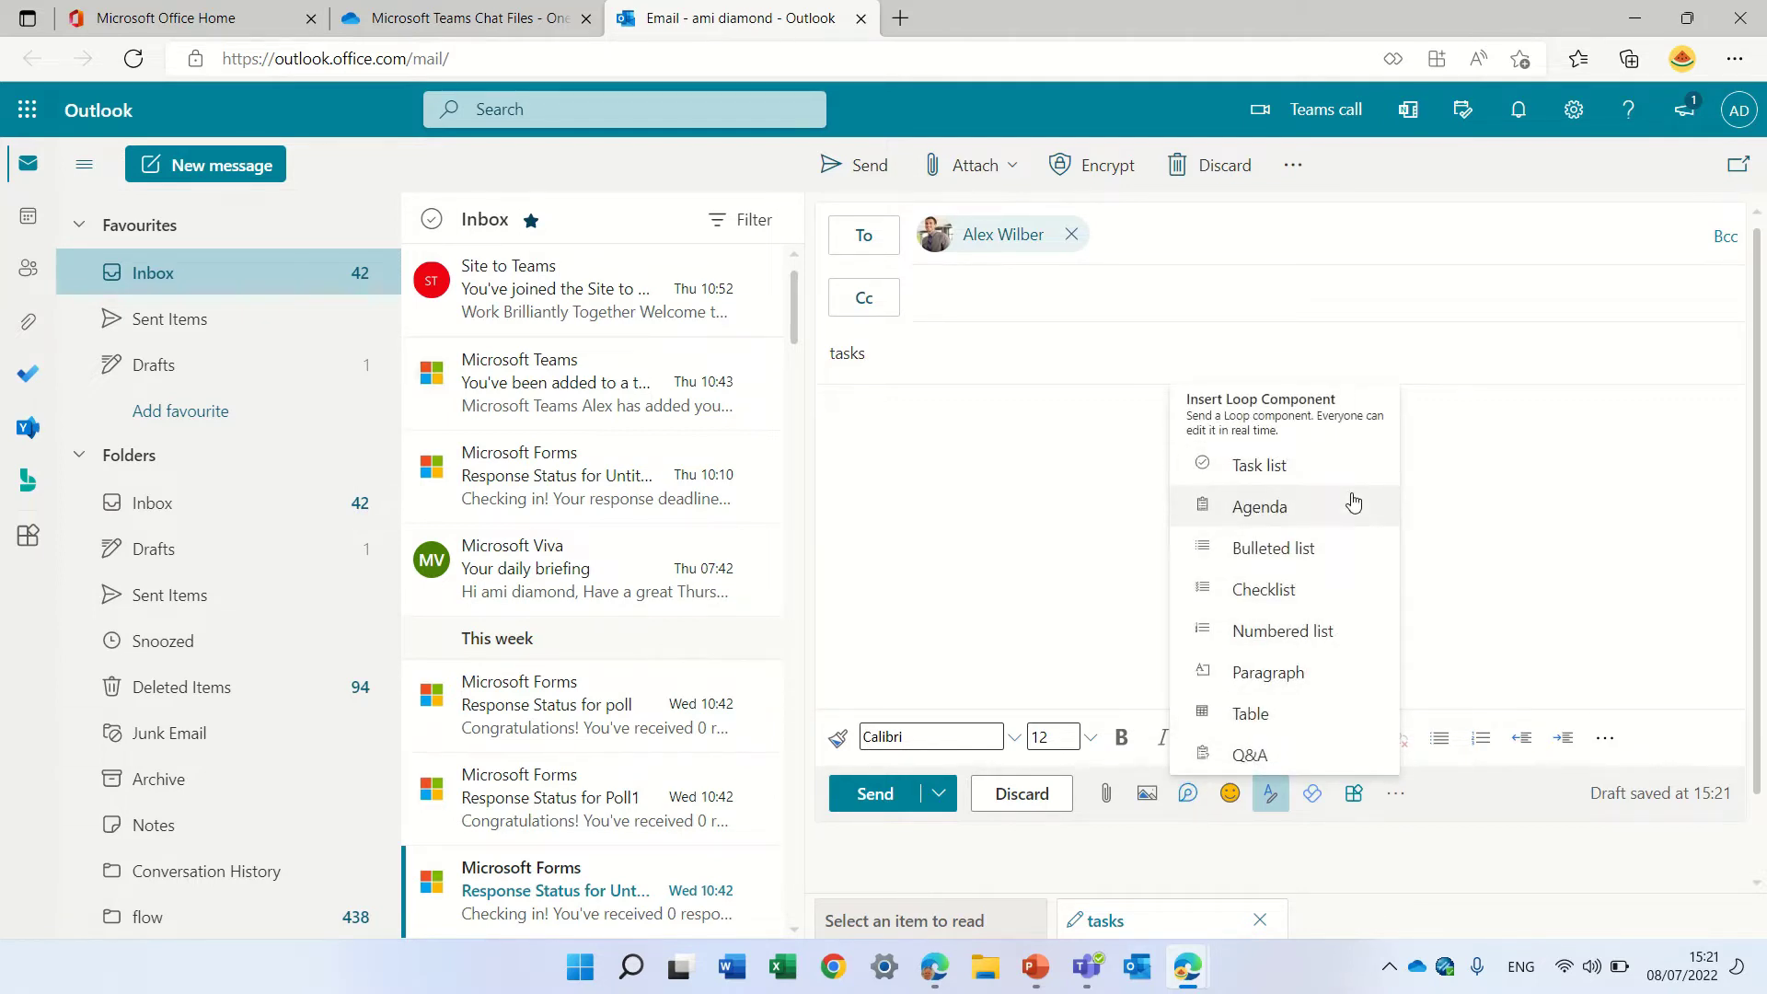
click(1252, 755)
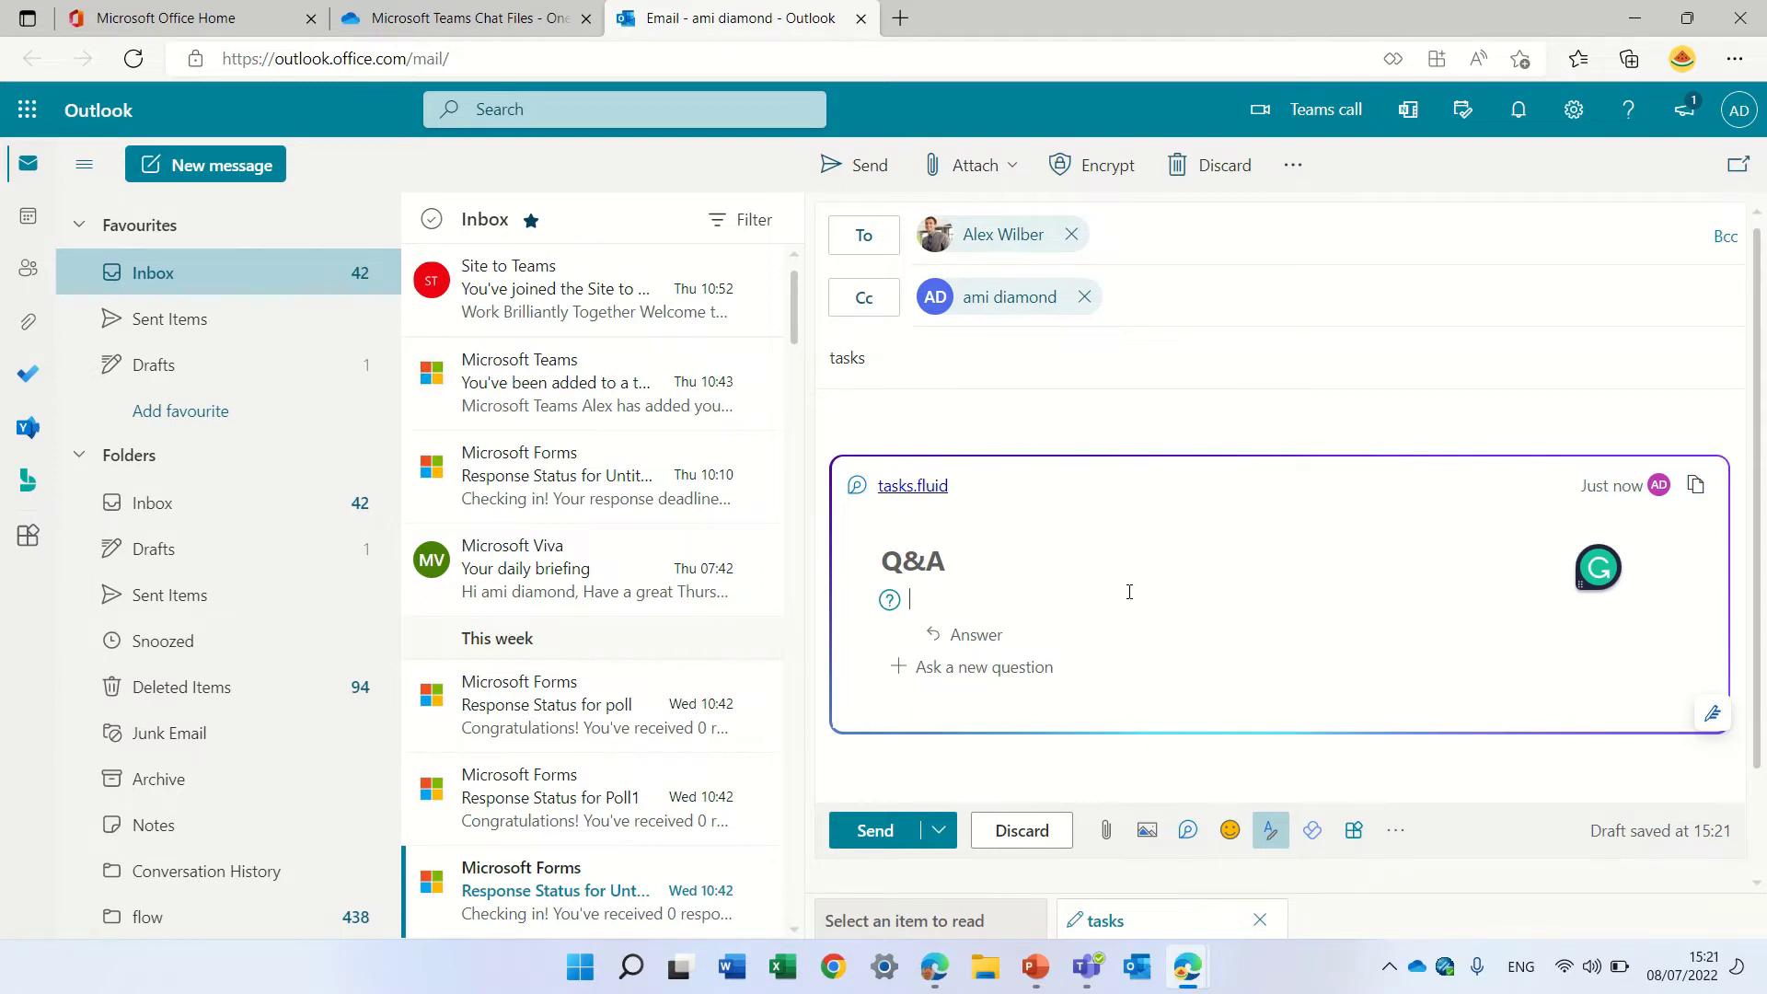
text(ere do you live)
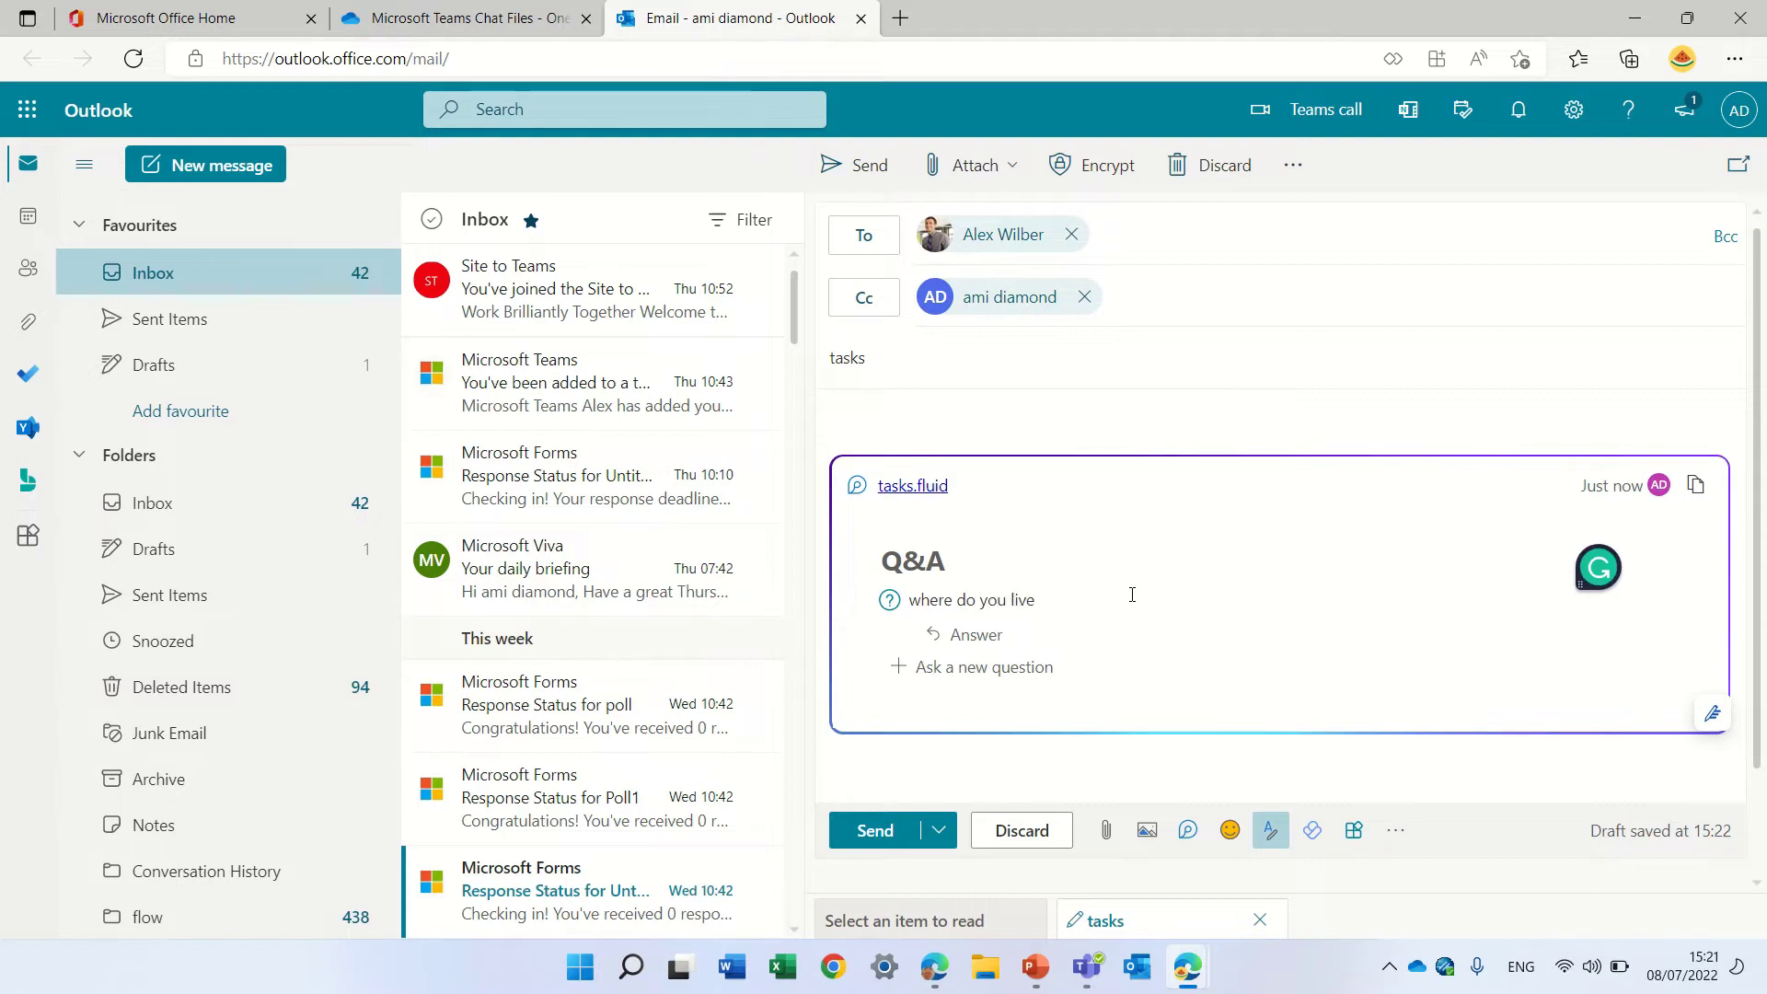
click(1003, 634)
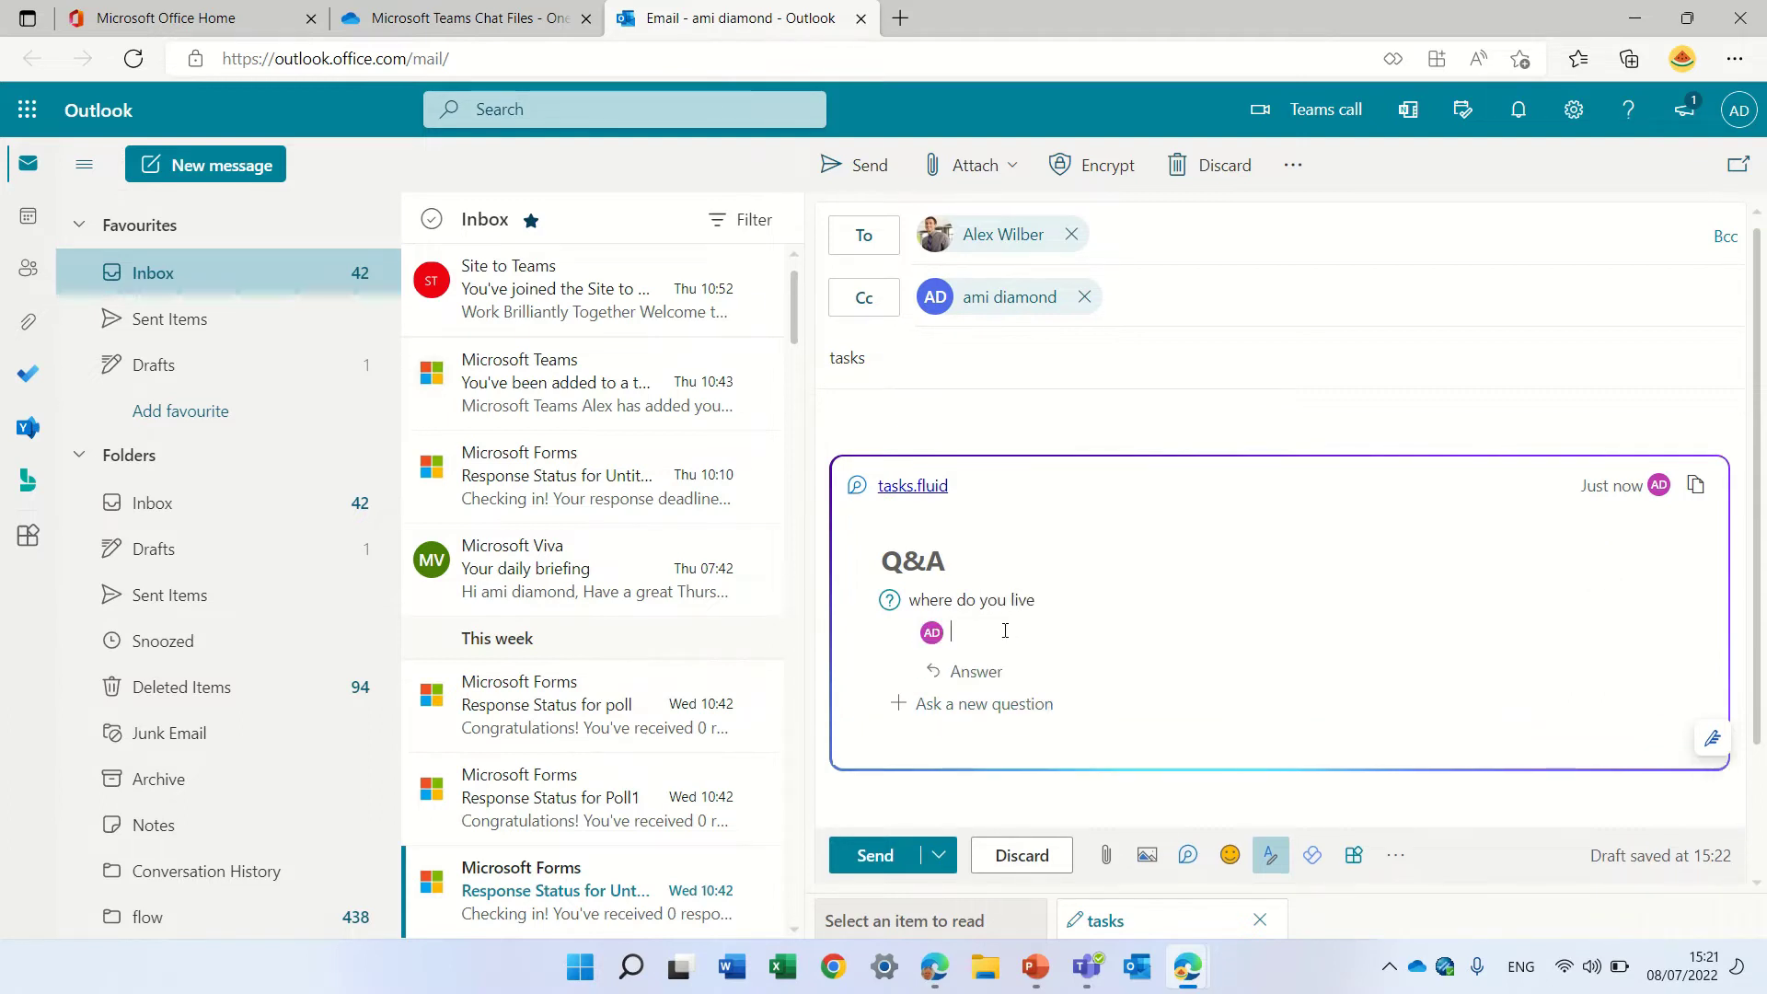
text(IL)
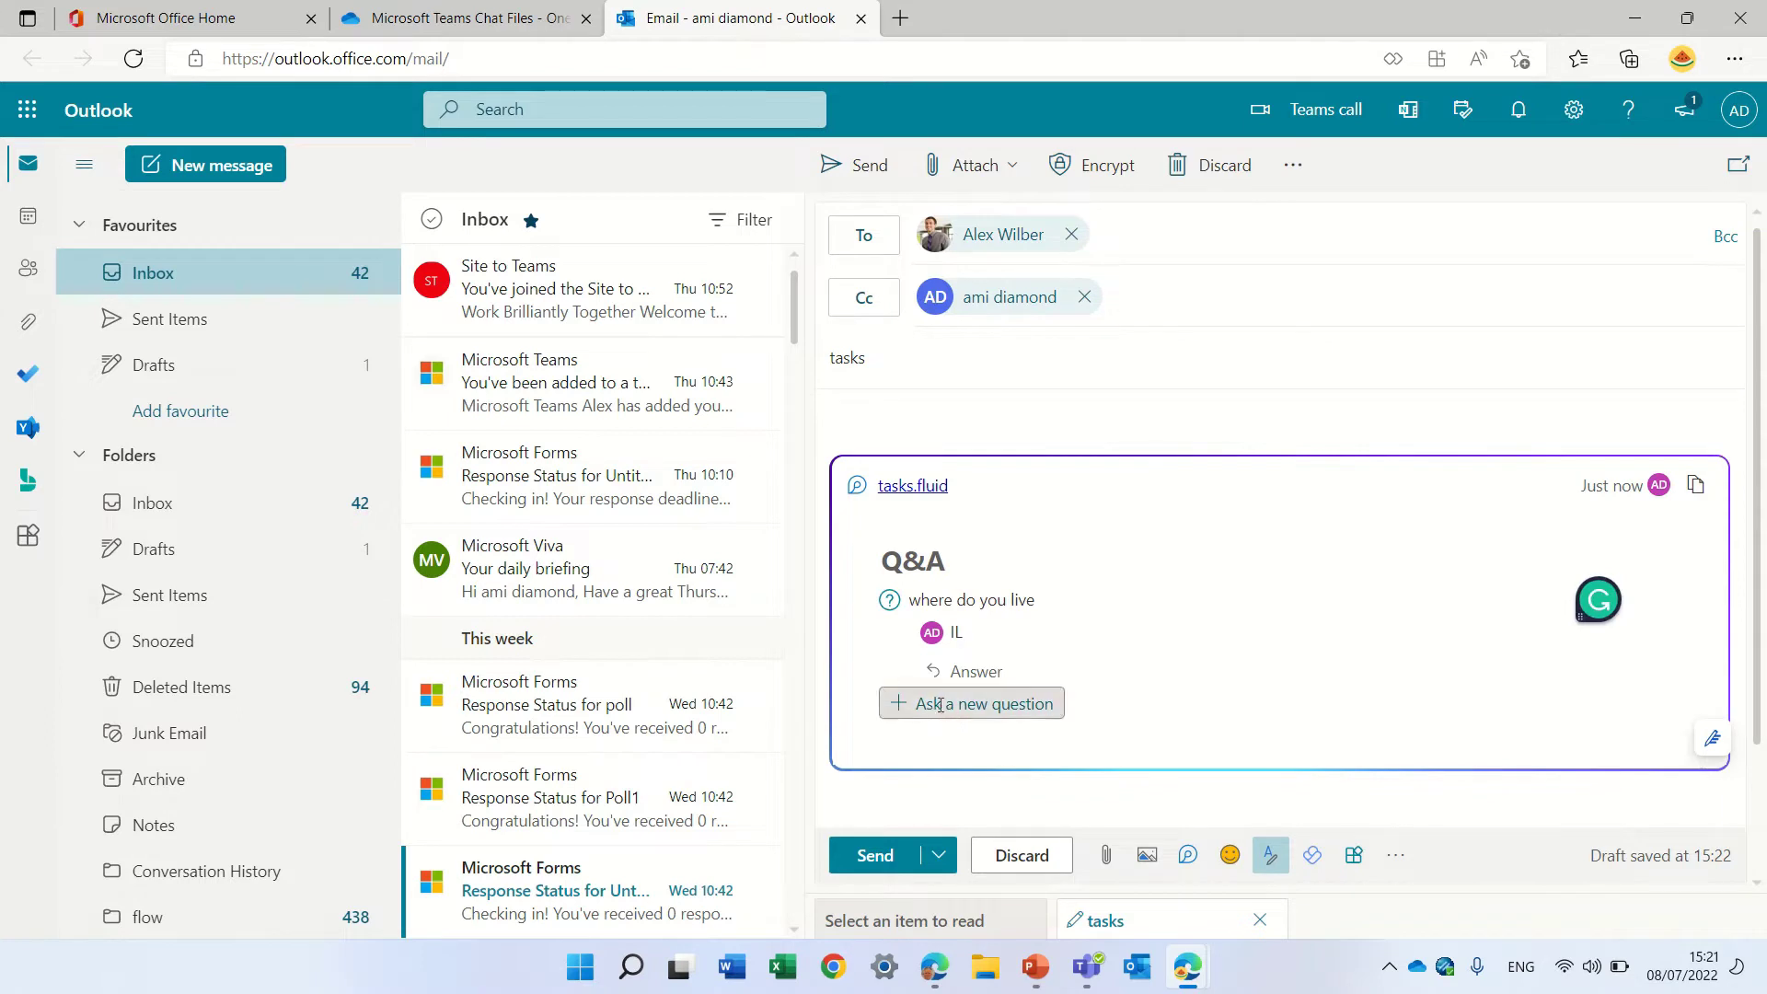
Step: Add the question "Color" with the answer "Blue" to the Q&A component
click(941, 705)
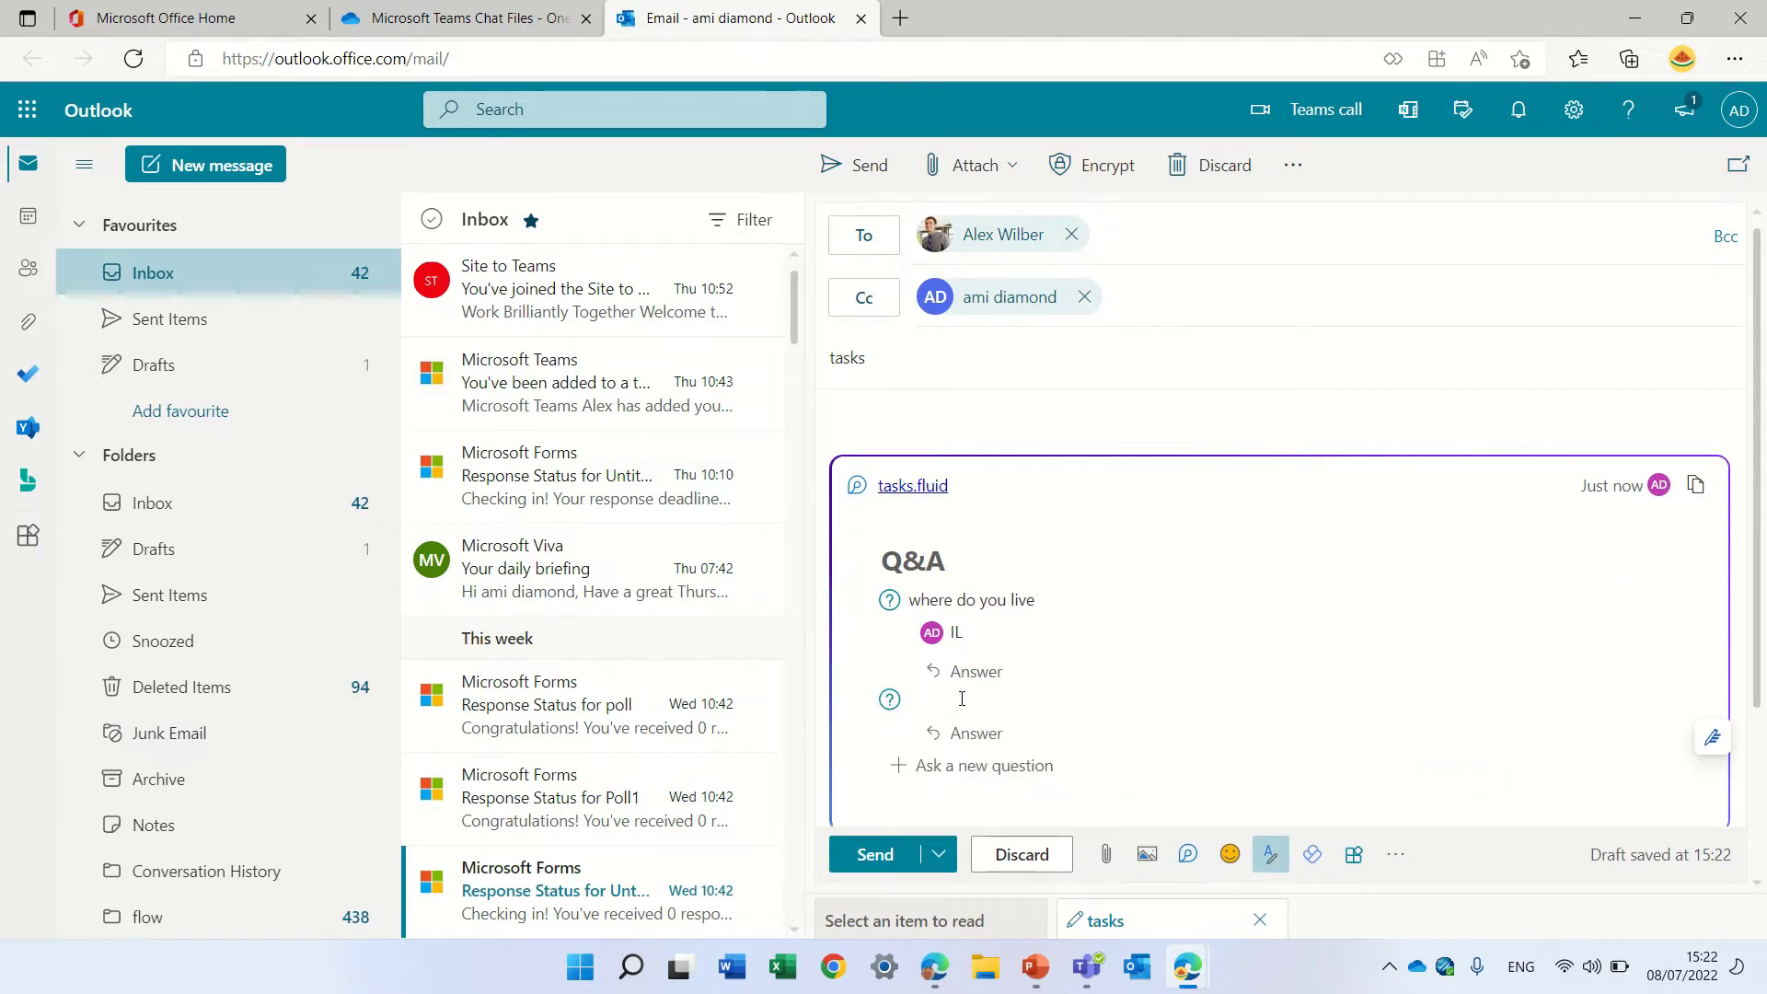
text(Color)
click(974, 736)
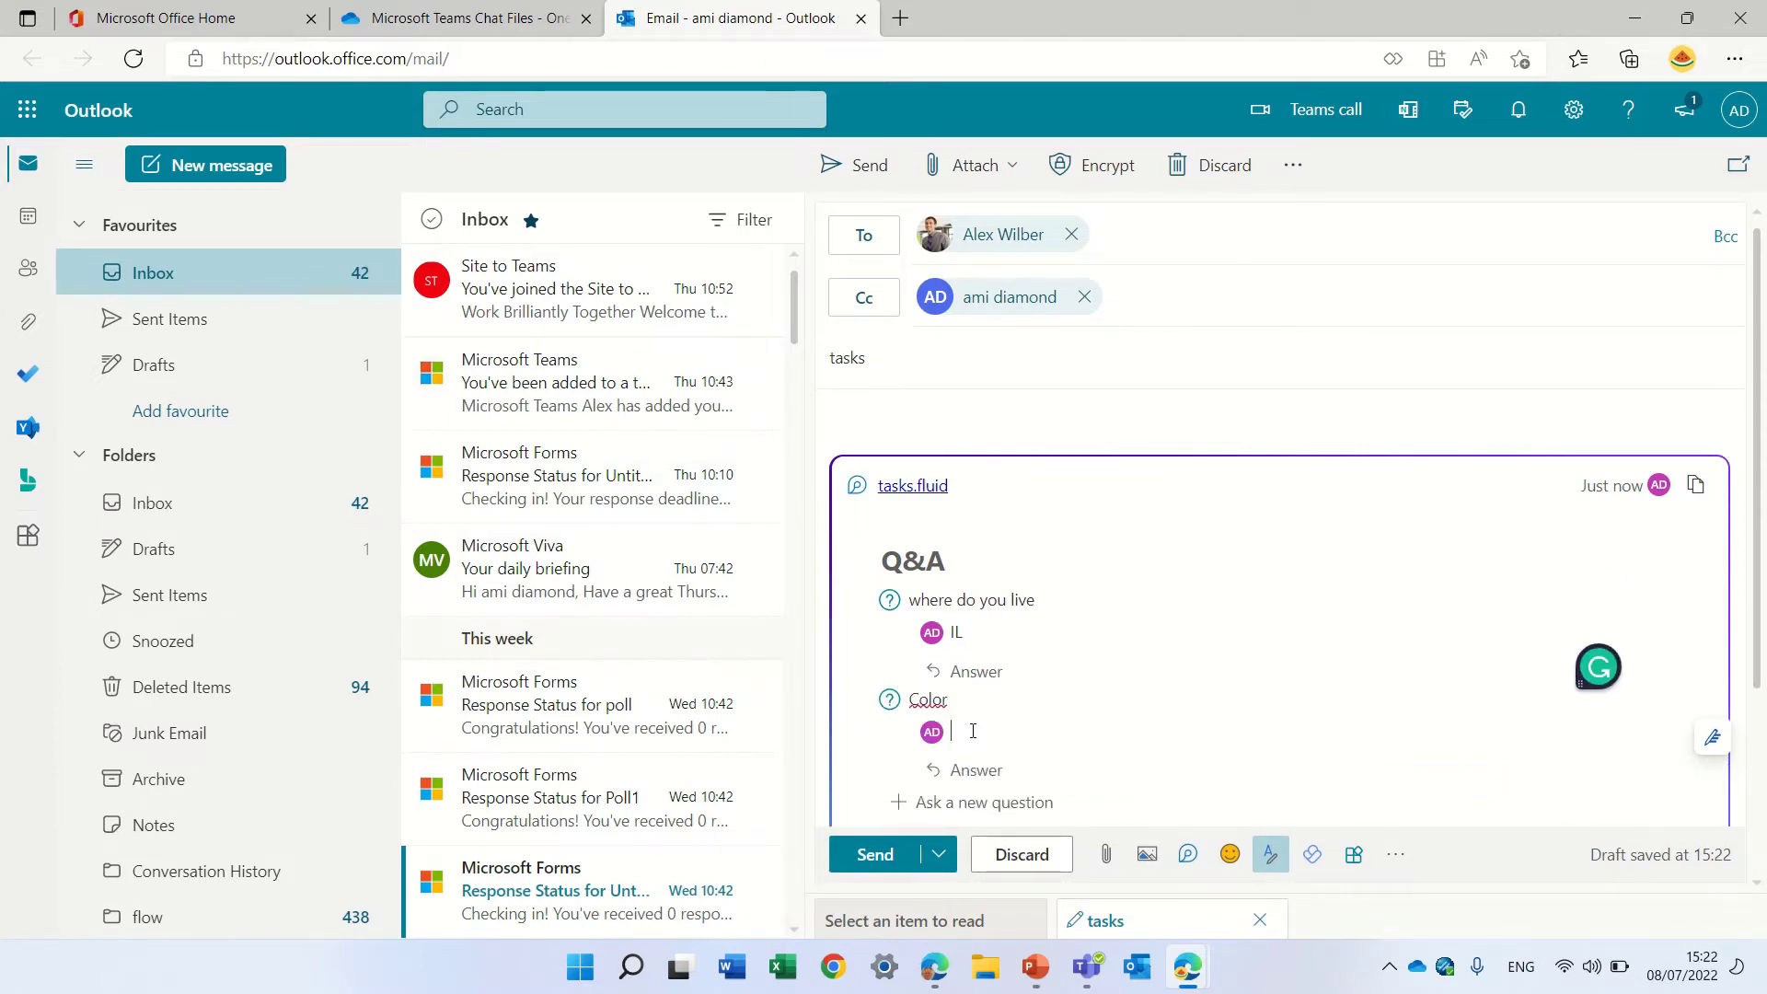
text(Blue)
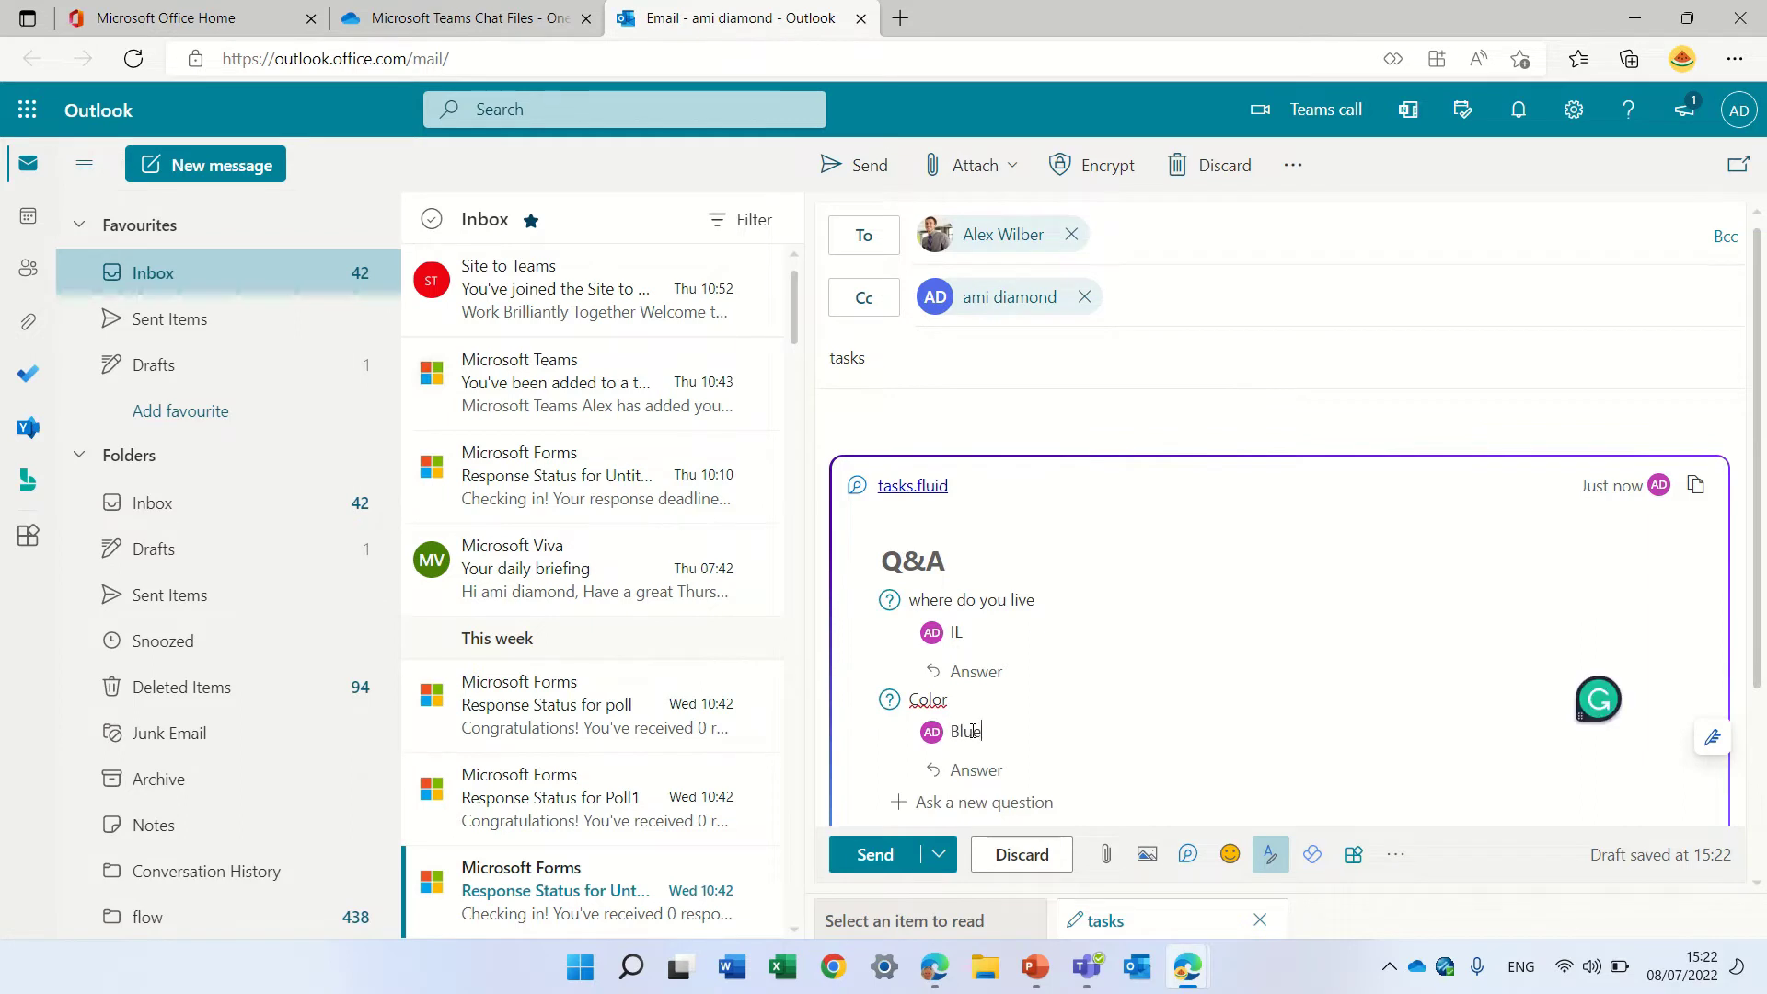
key(Return)
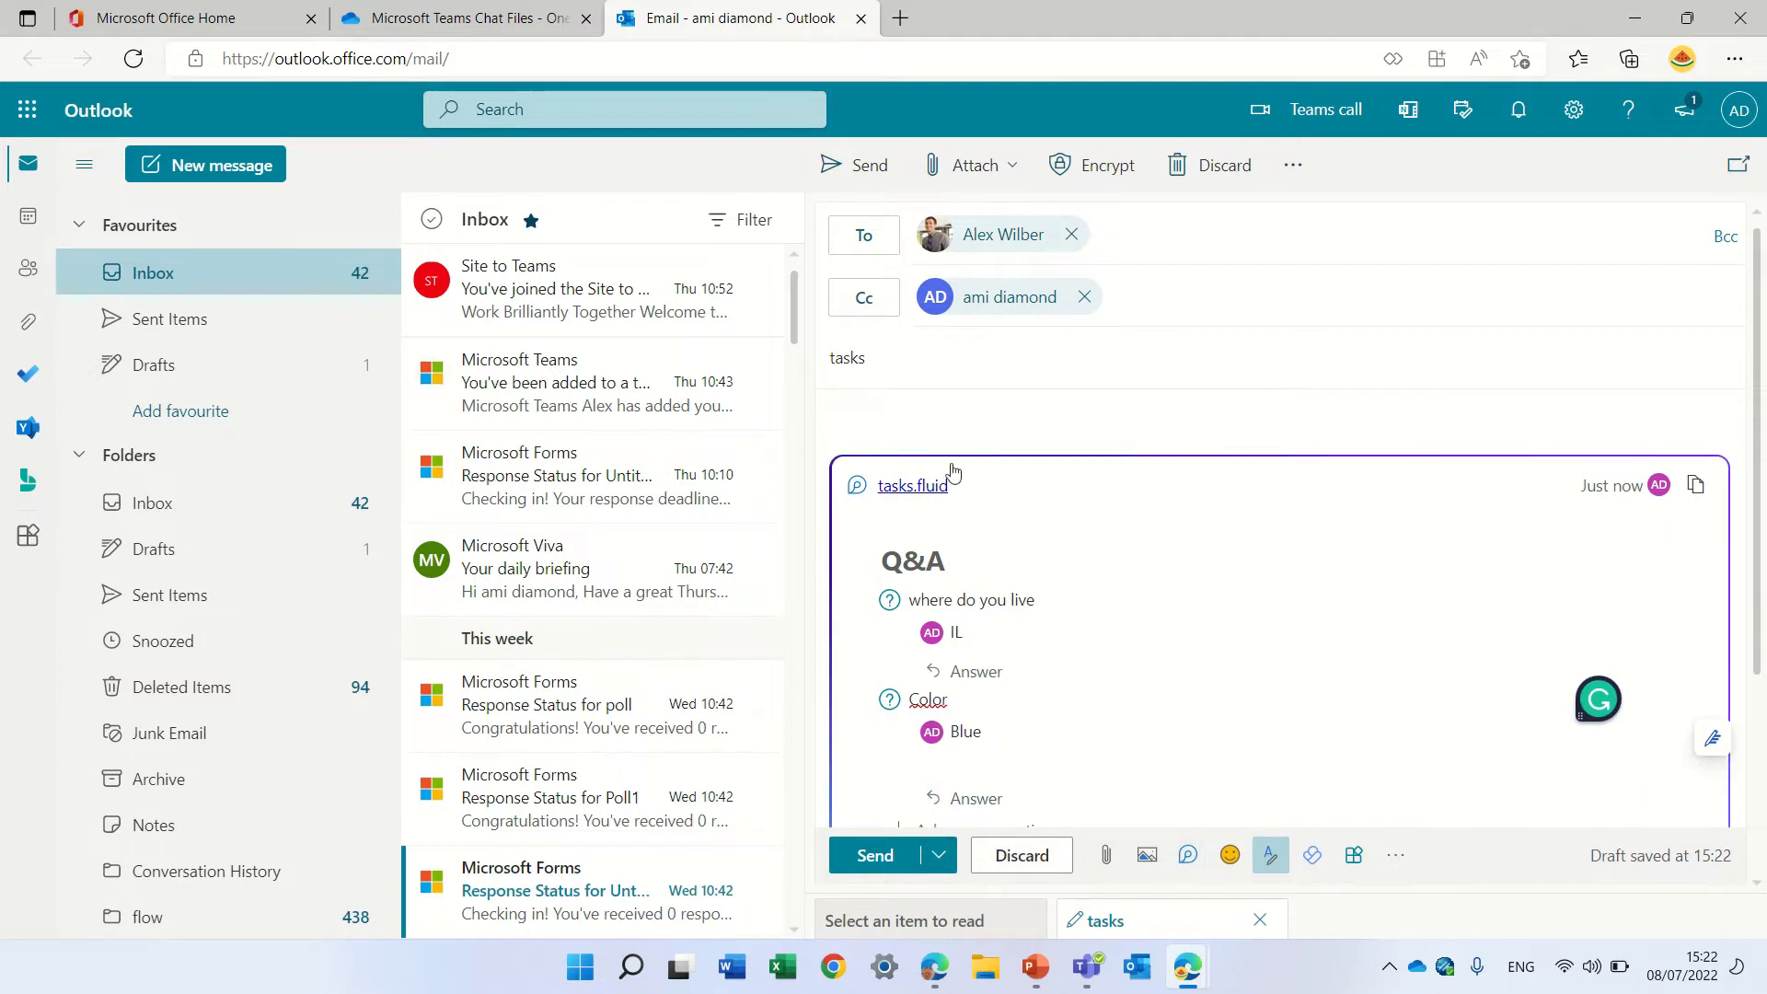
Step: Send the "tasks" email and open the received message in the recipient's Outlook mailbox
click(875, 858)
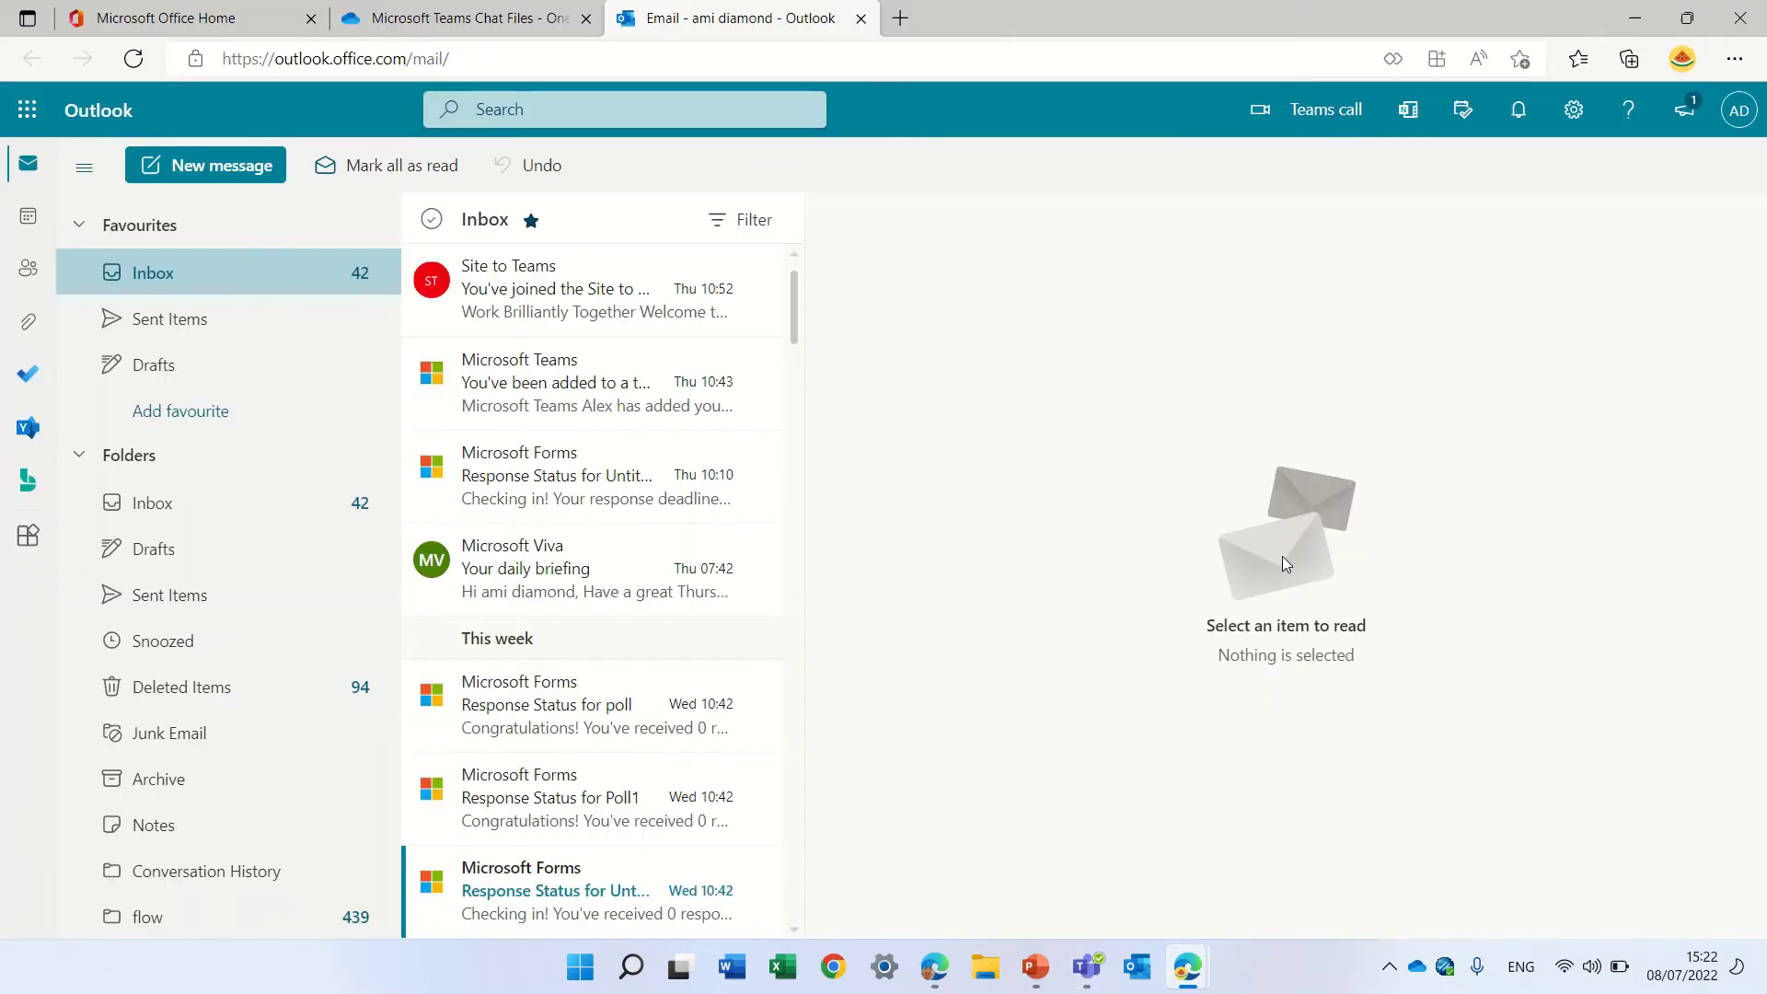
mouse_move(1192, 967)
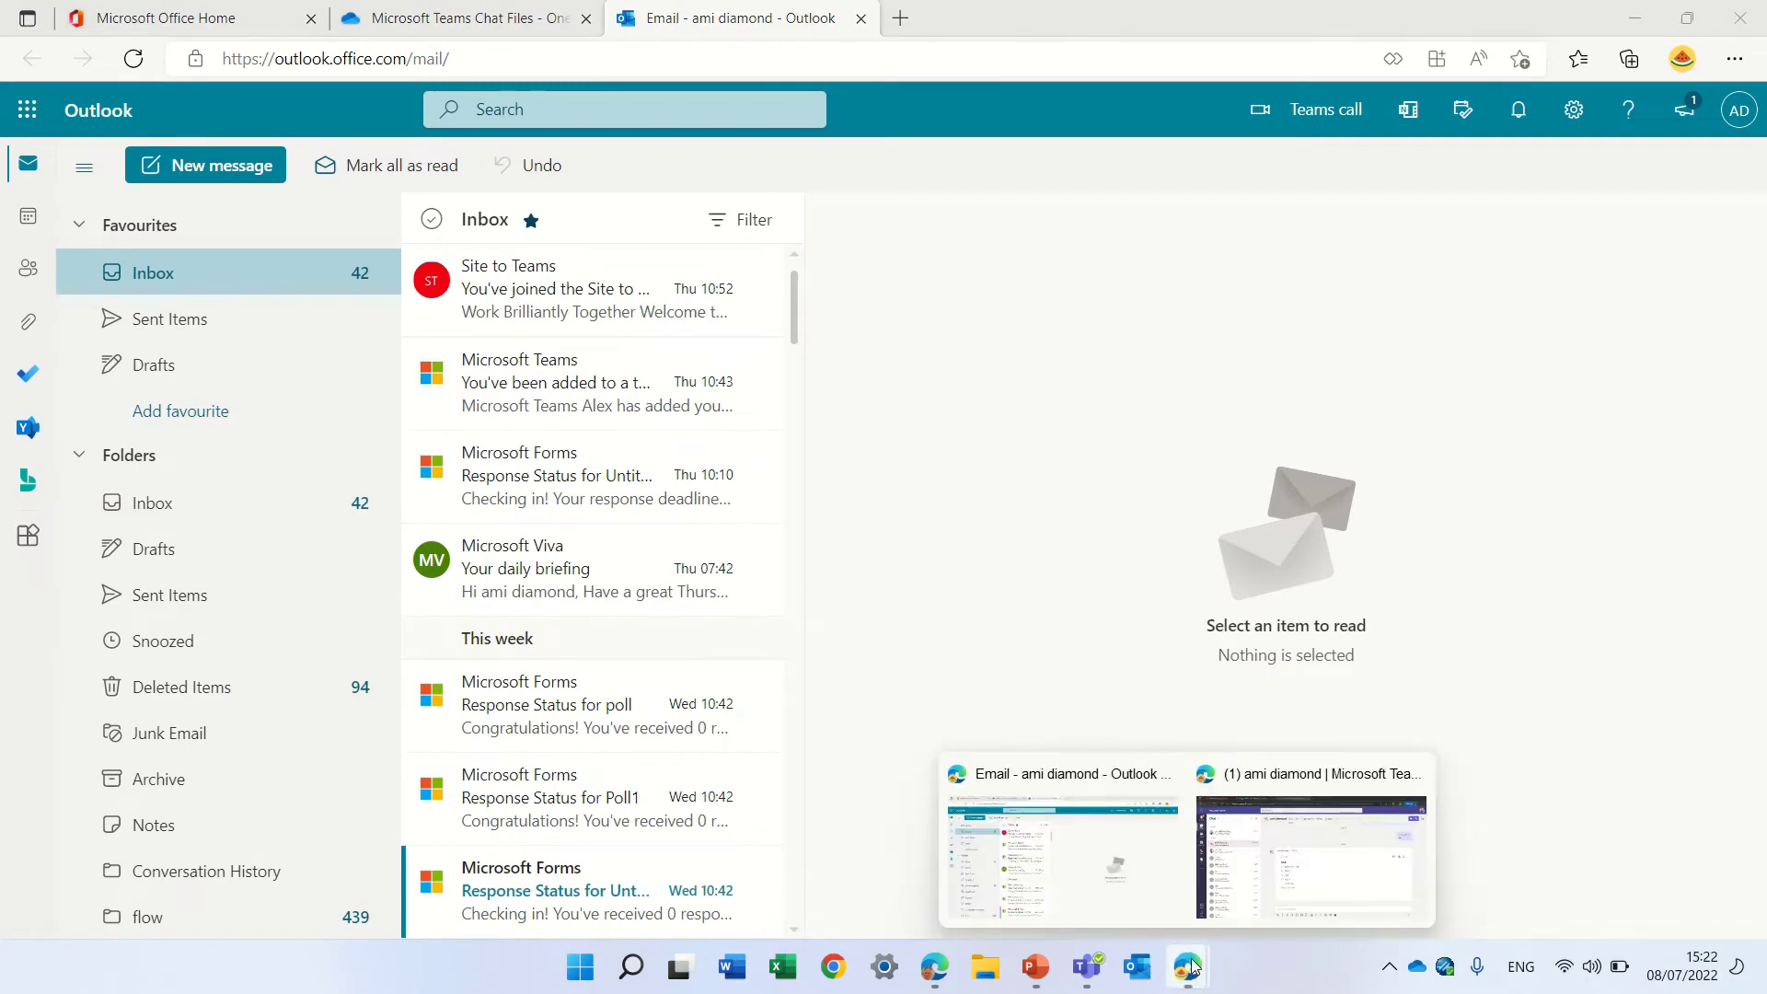
click(1332, 865)
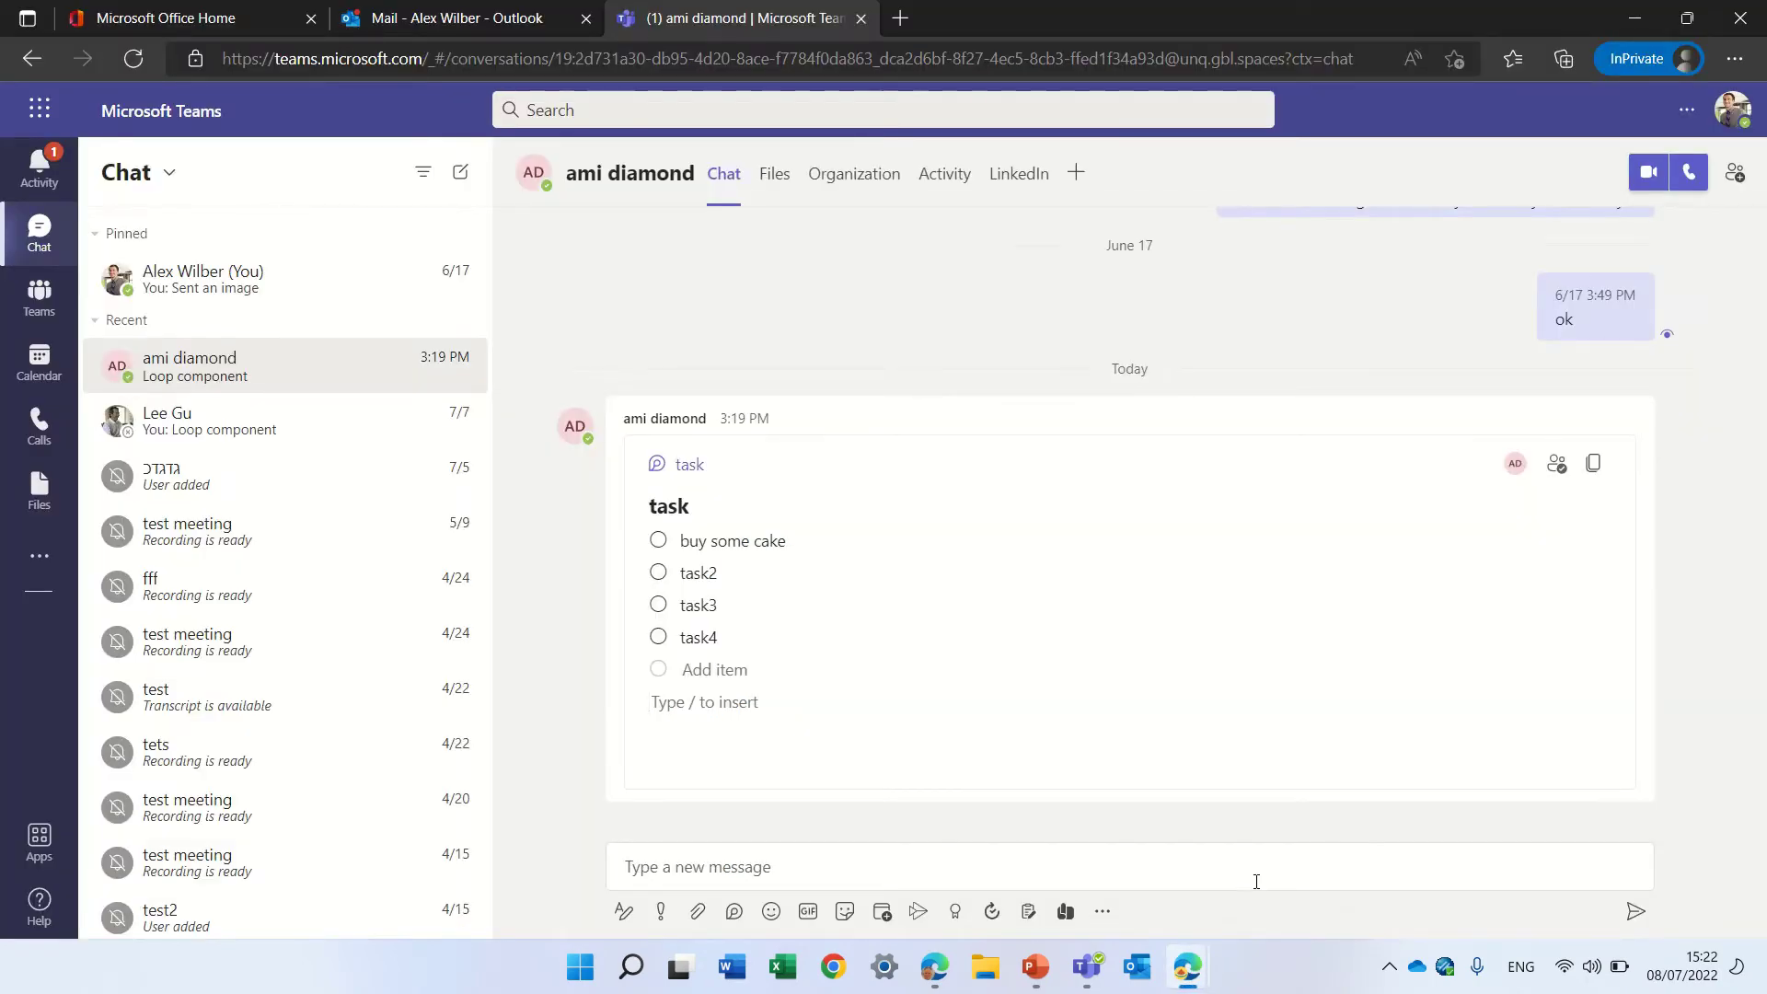
click(502, 21)
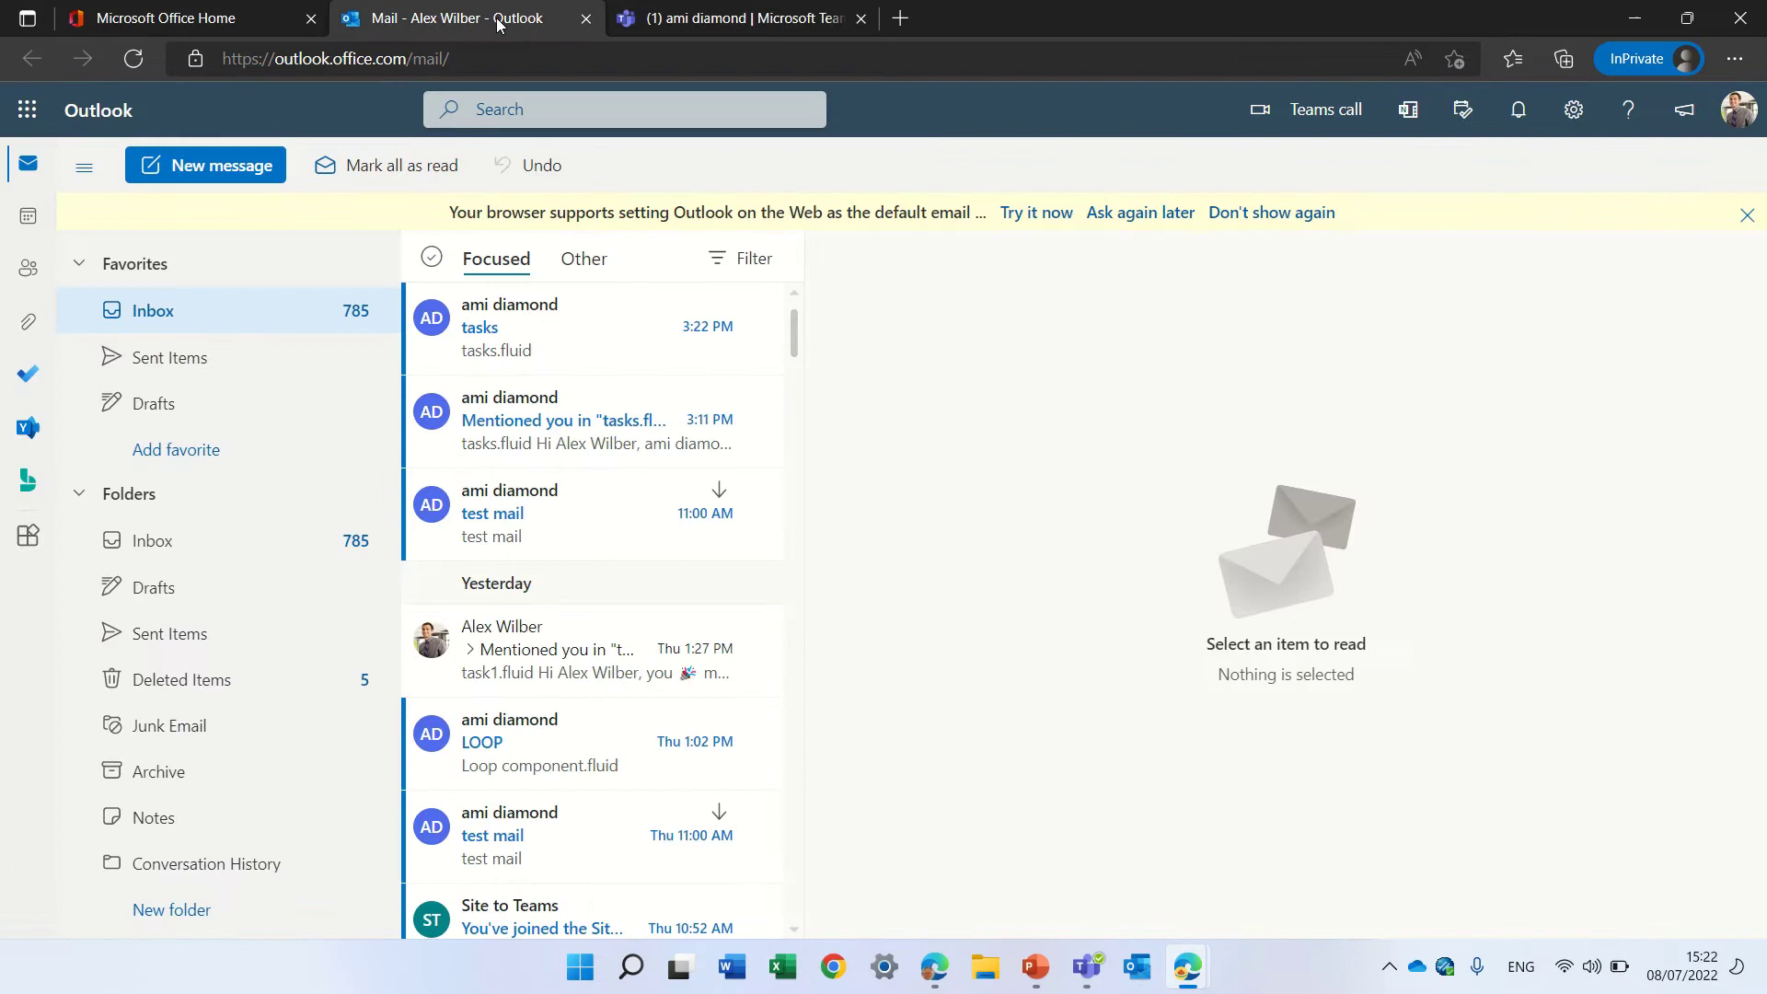
click(497, 306)
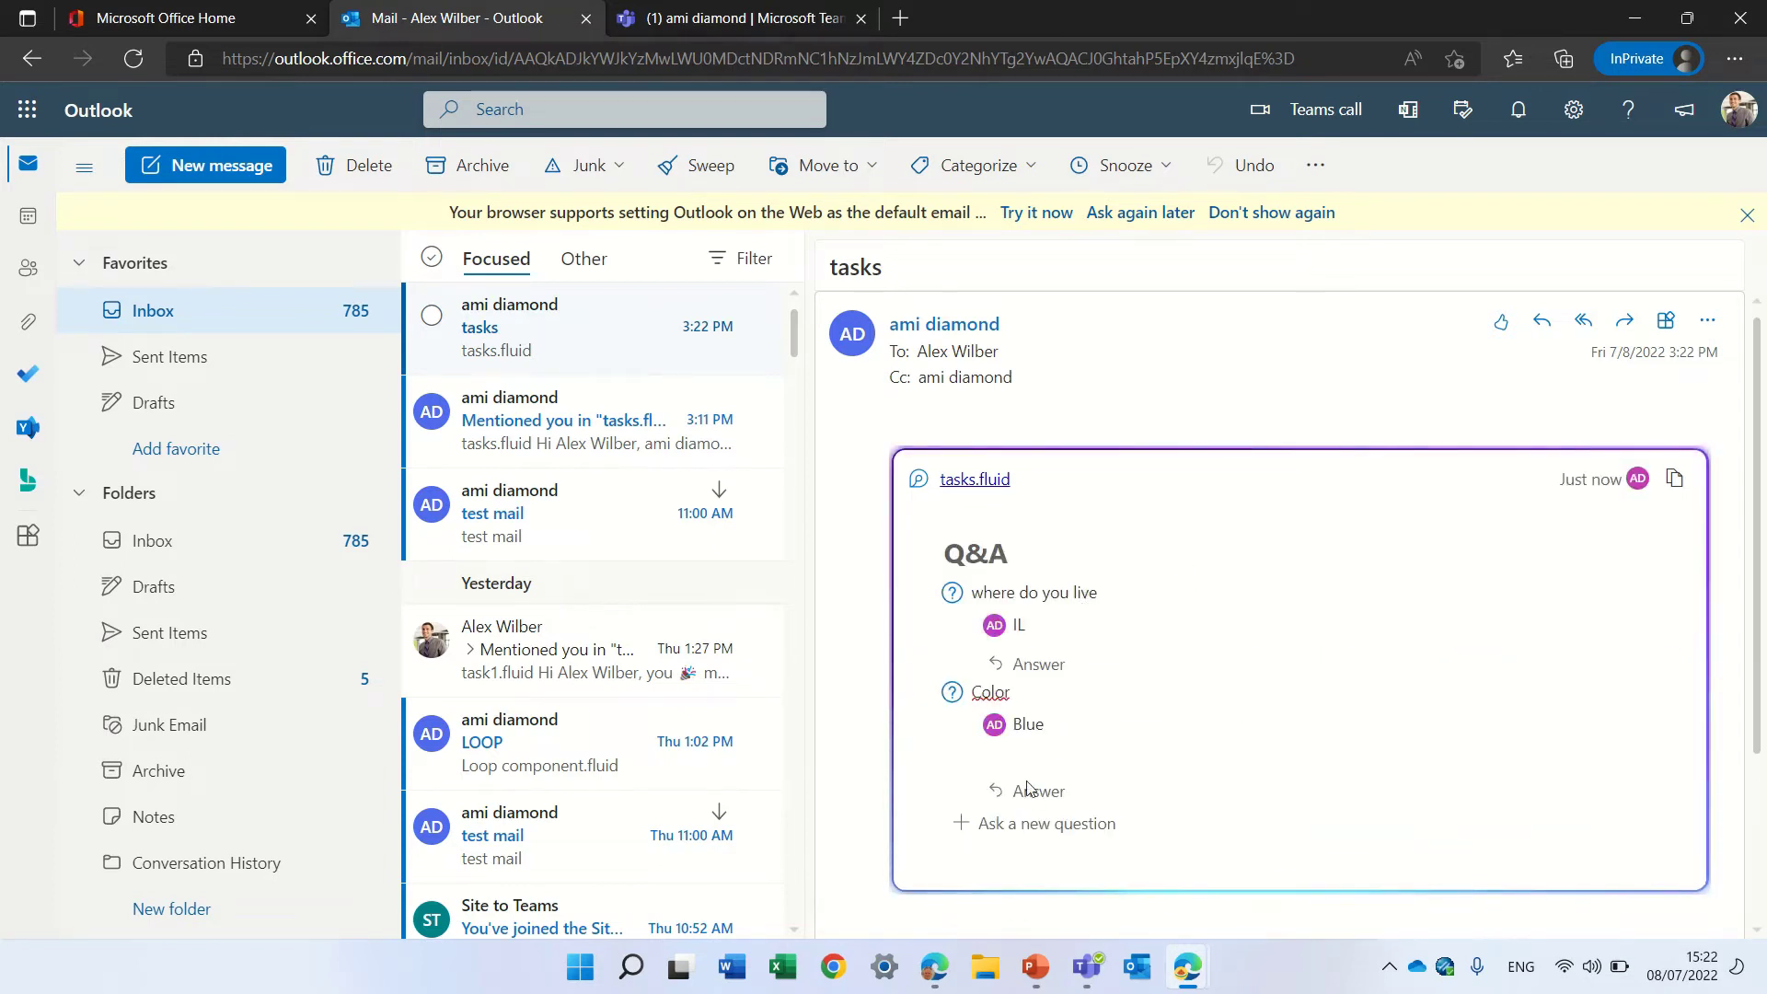
Step: In the received Q&A component, answer "where do you live" with "UK" and "Color" with "green"
click(1040, 665)
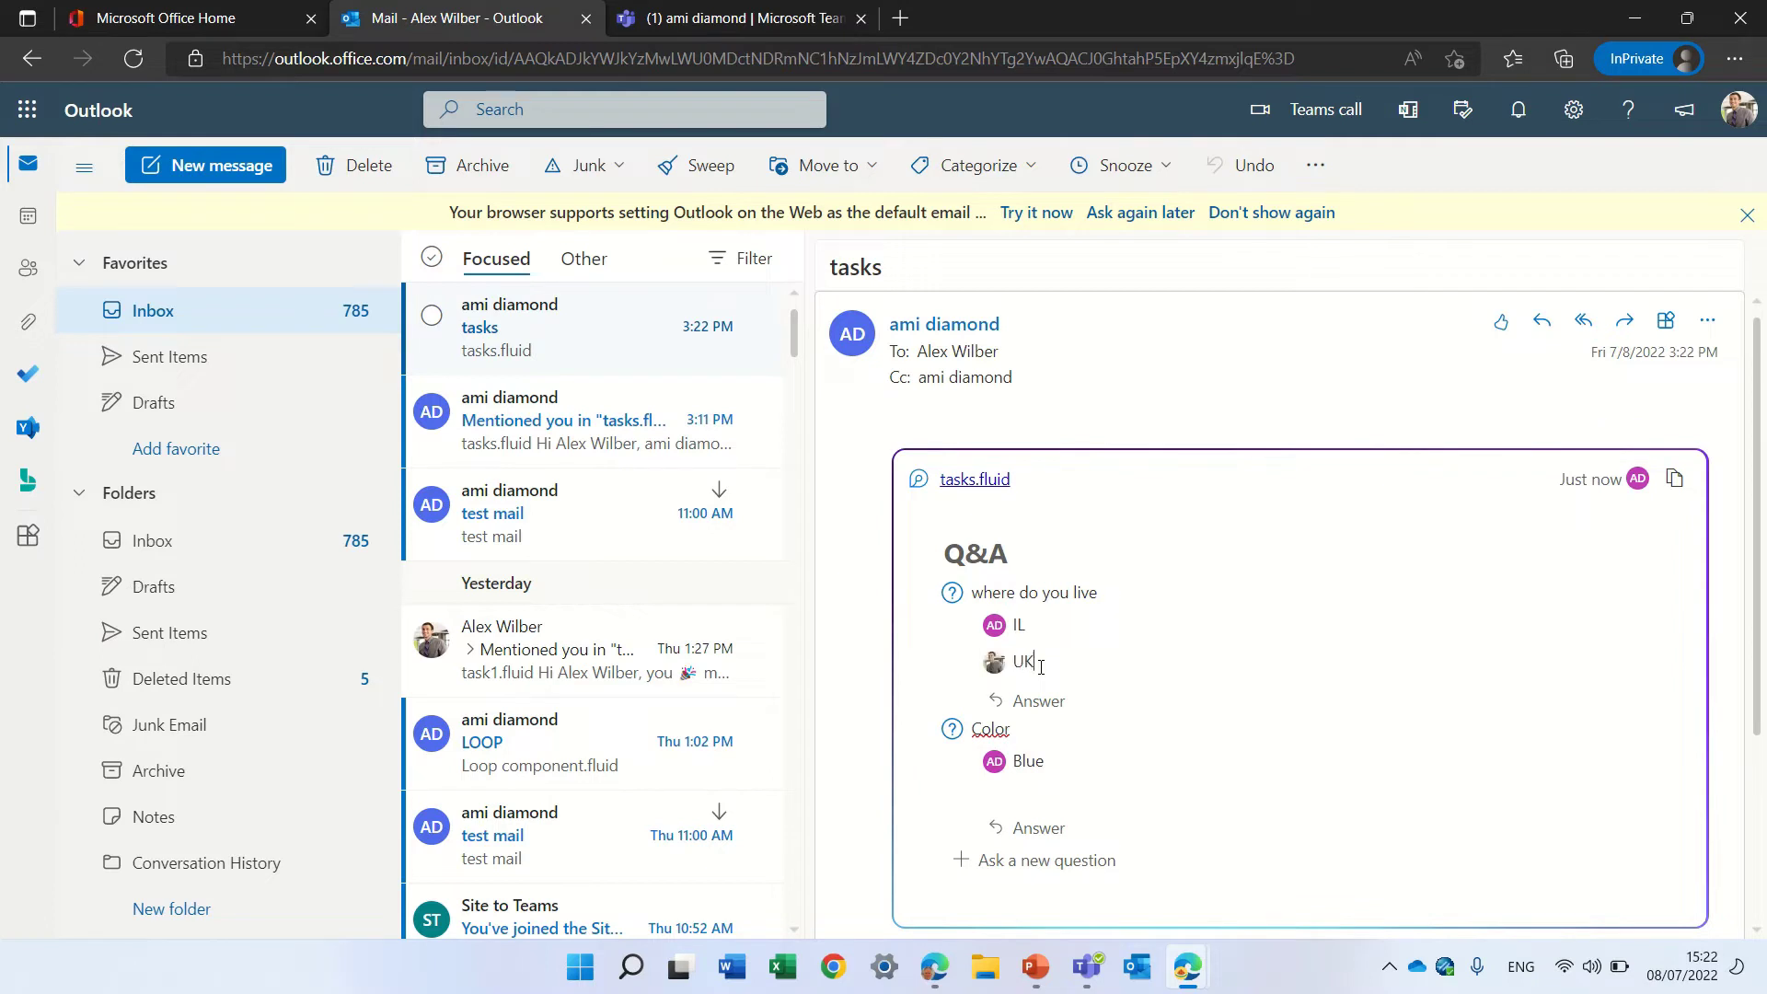
click(1025, 827)
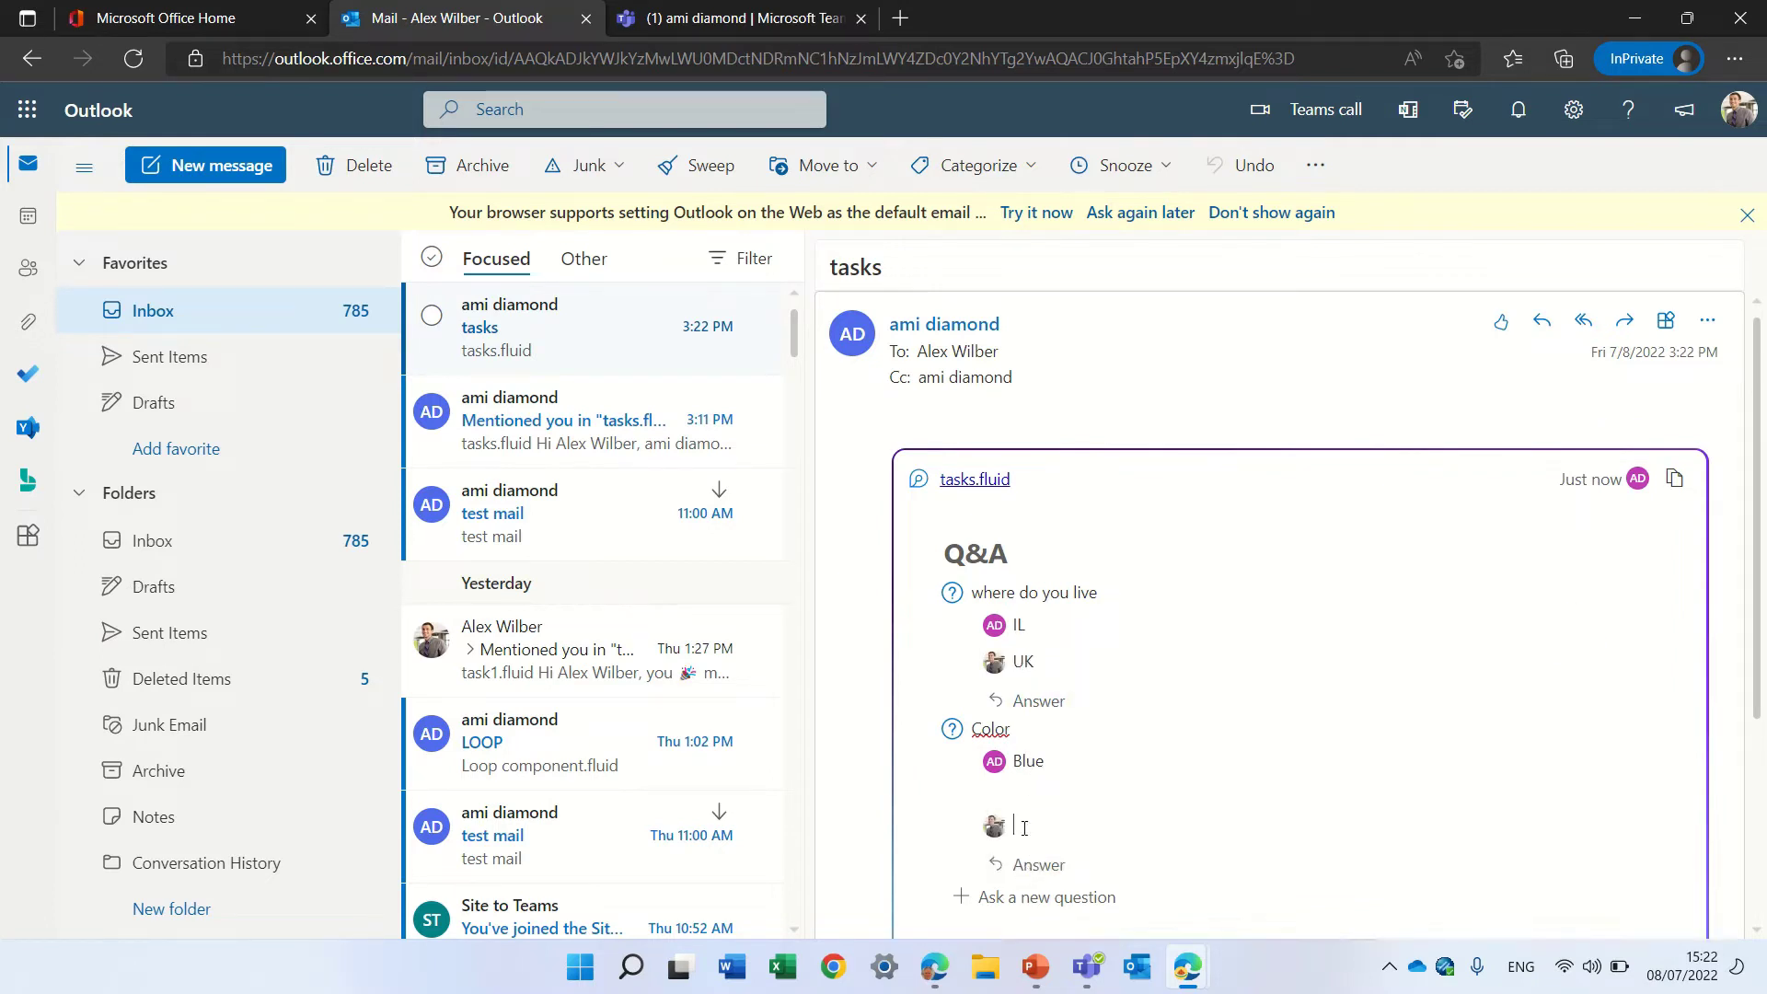
text(green)
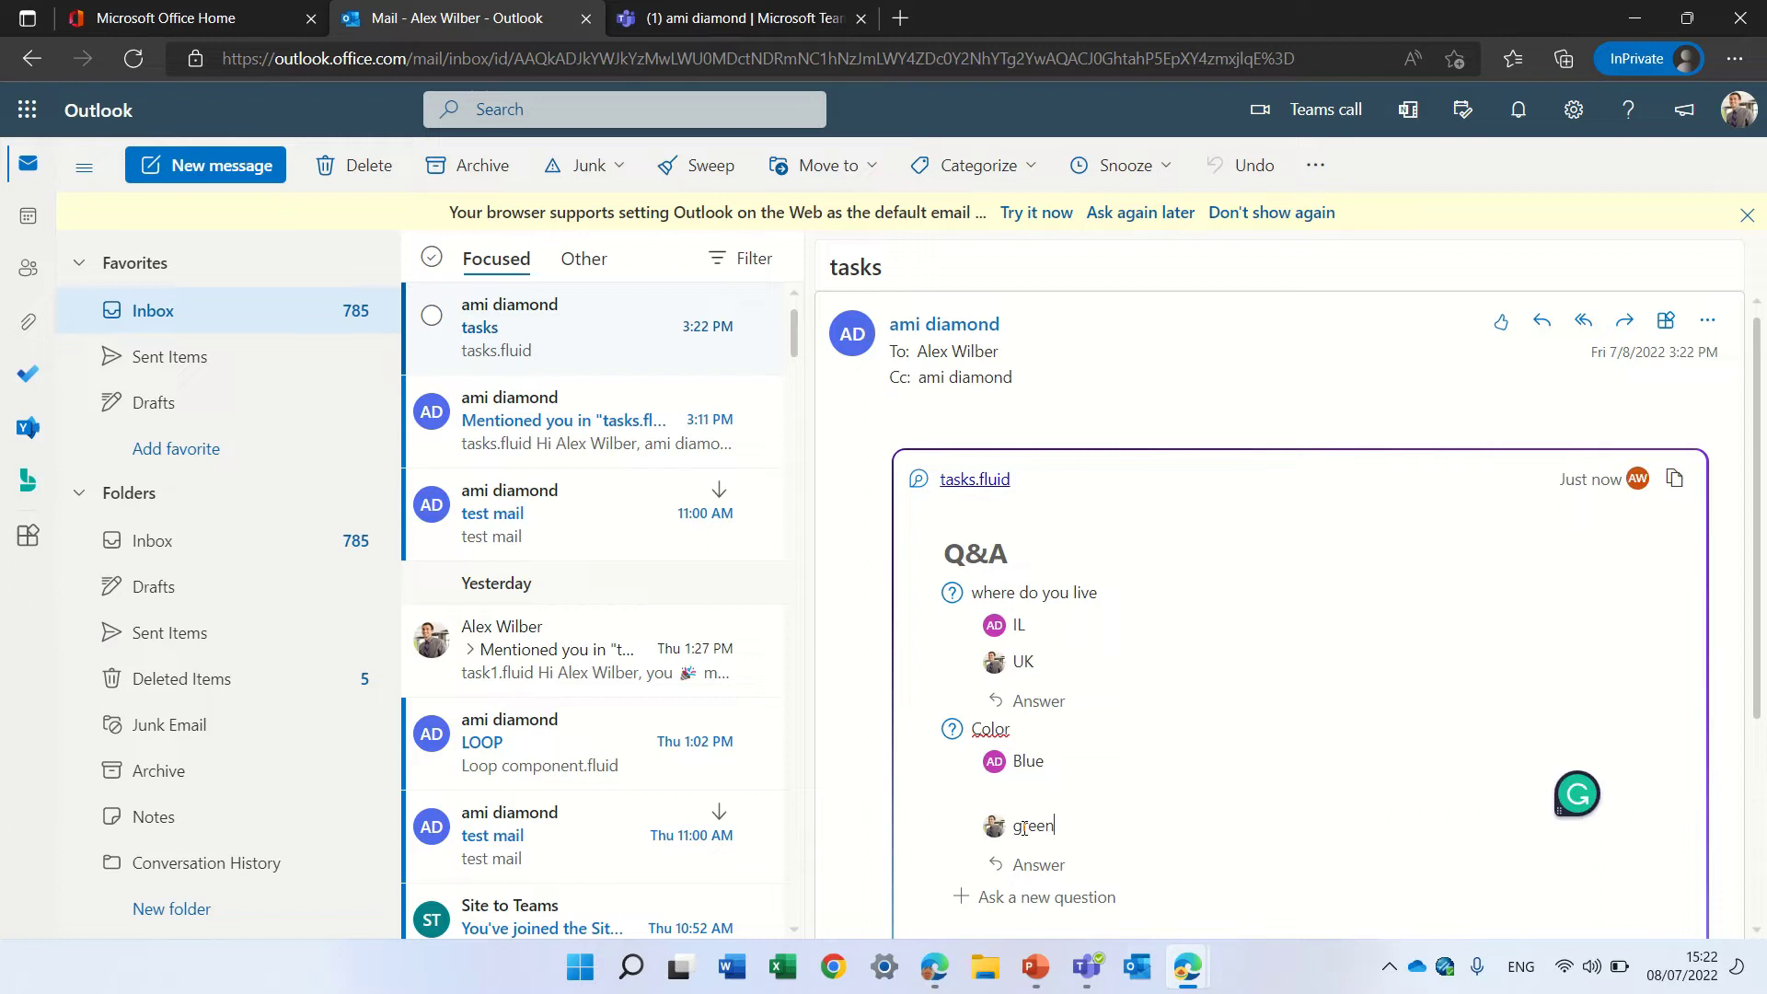
scroll(1762, 529, down, 2)
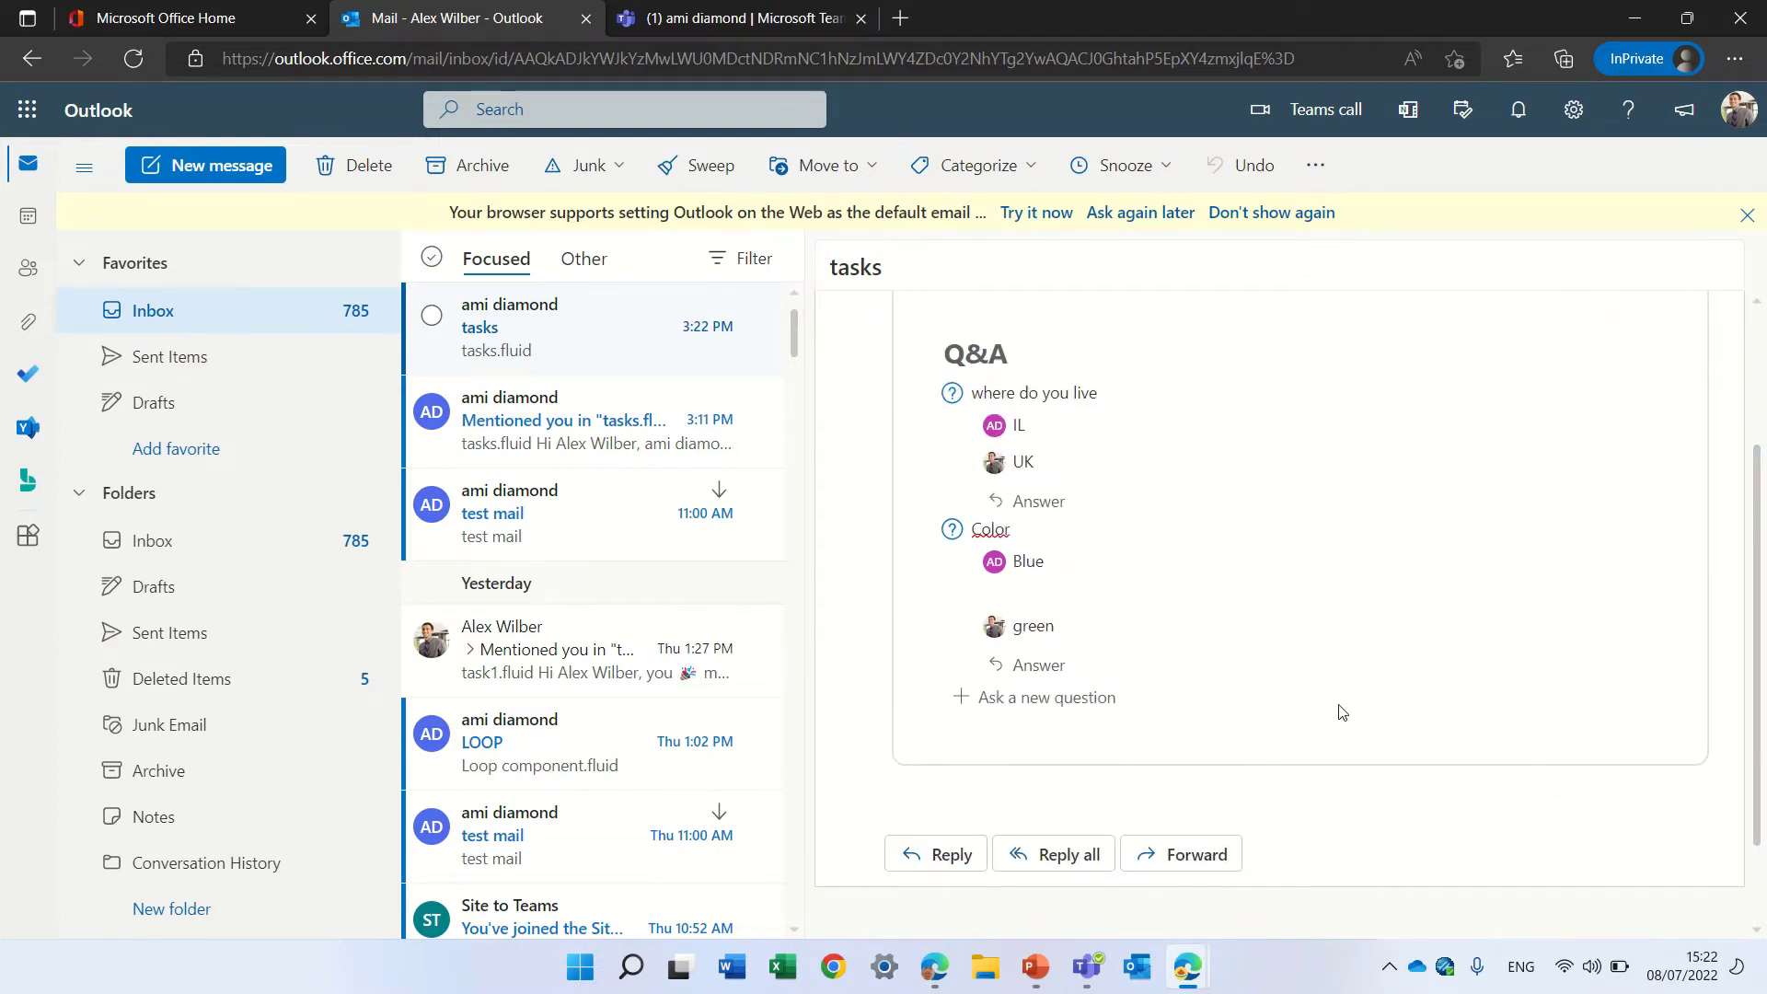
scroll(1761, 644, up, 2)
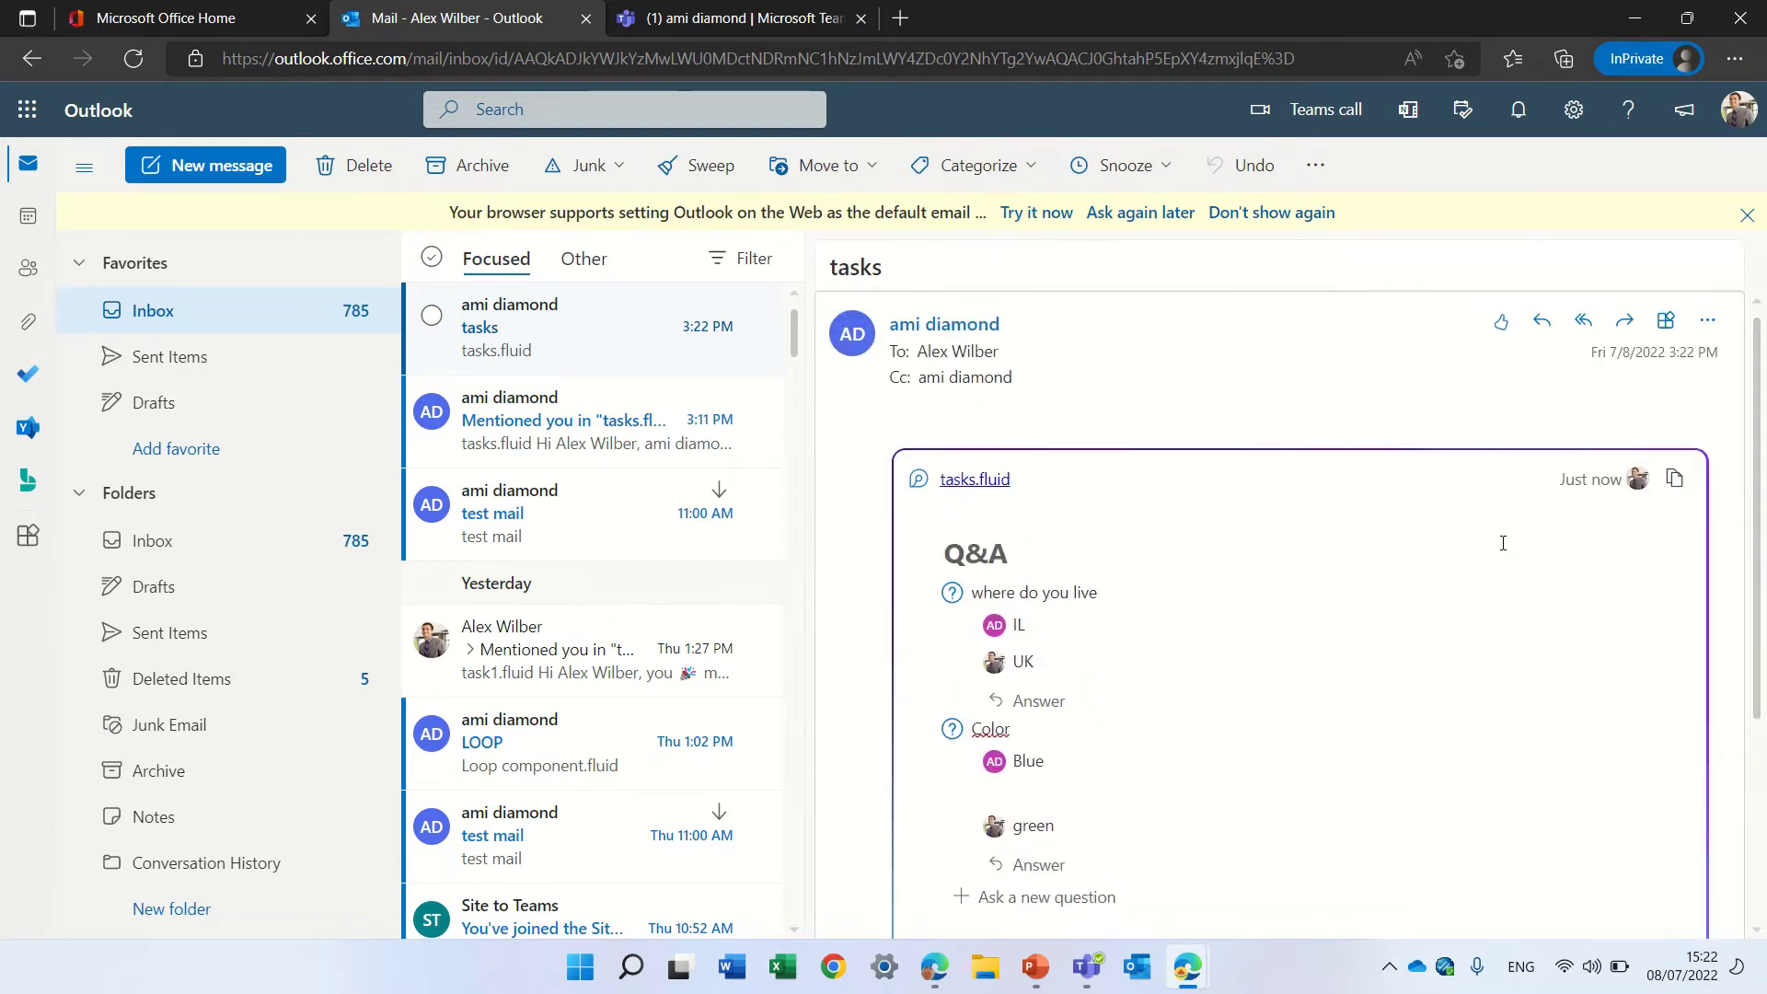
Step: Send the sender a reply to the "tasks" email without adding any text
scroll(1761, 541, down, 3)
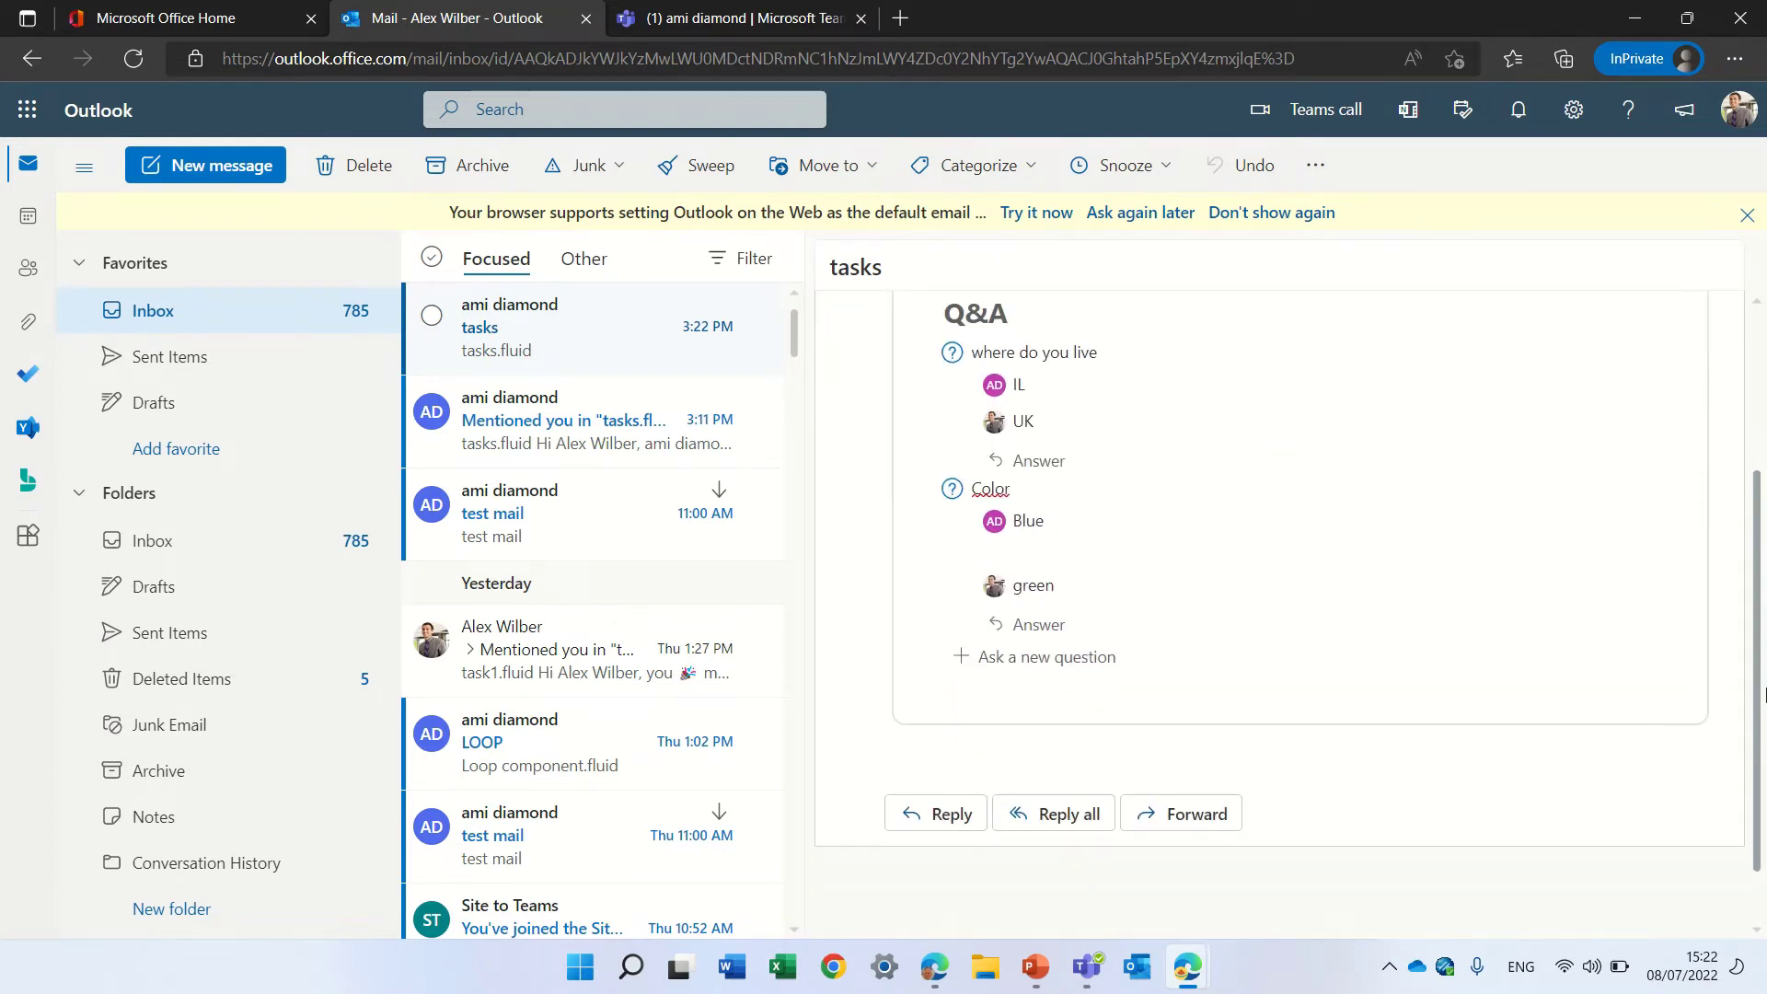
click(943, 816)
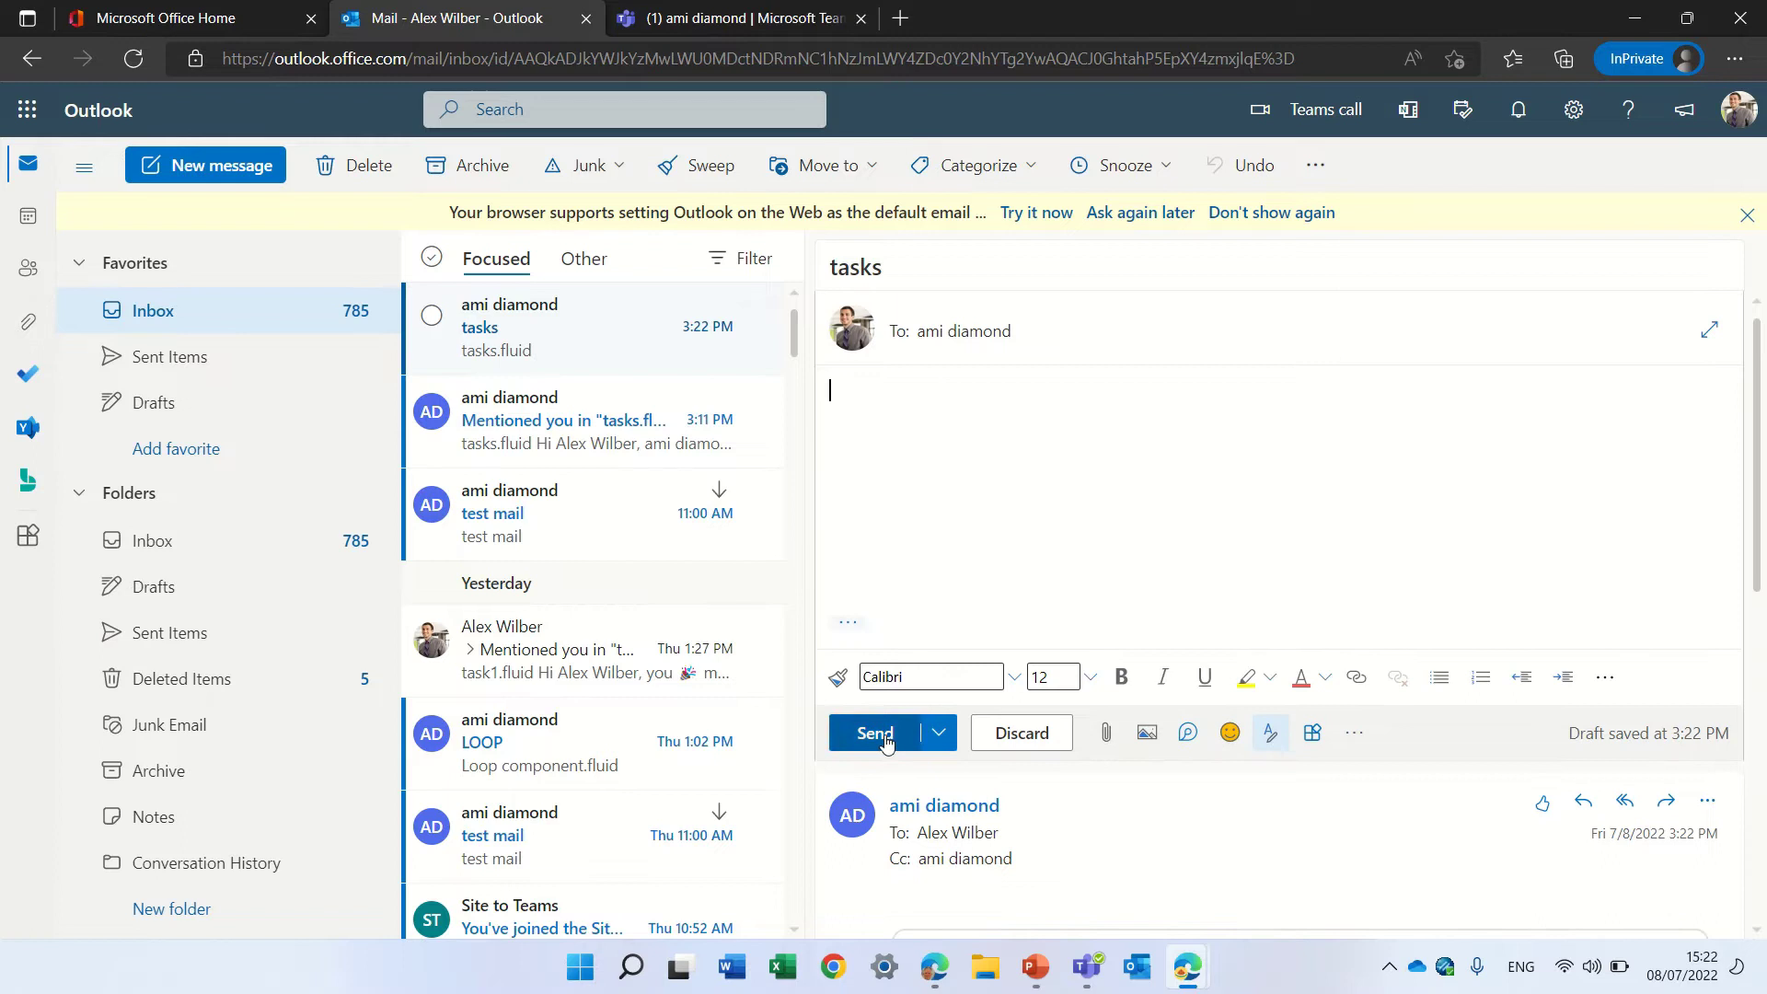
click(875, 733)
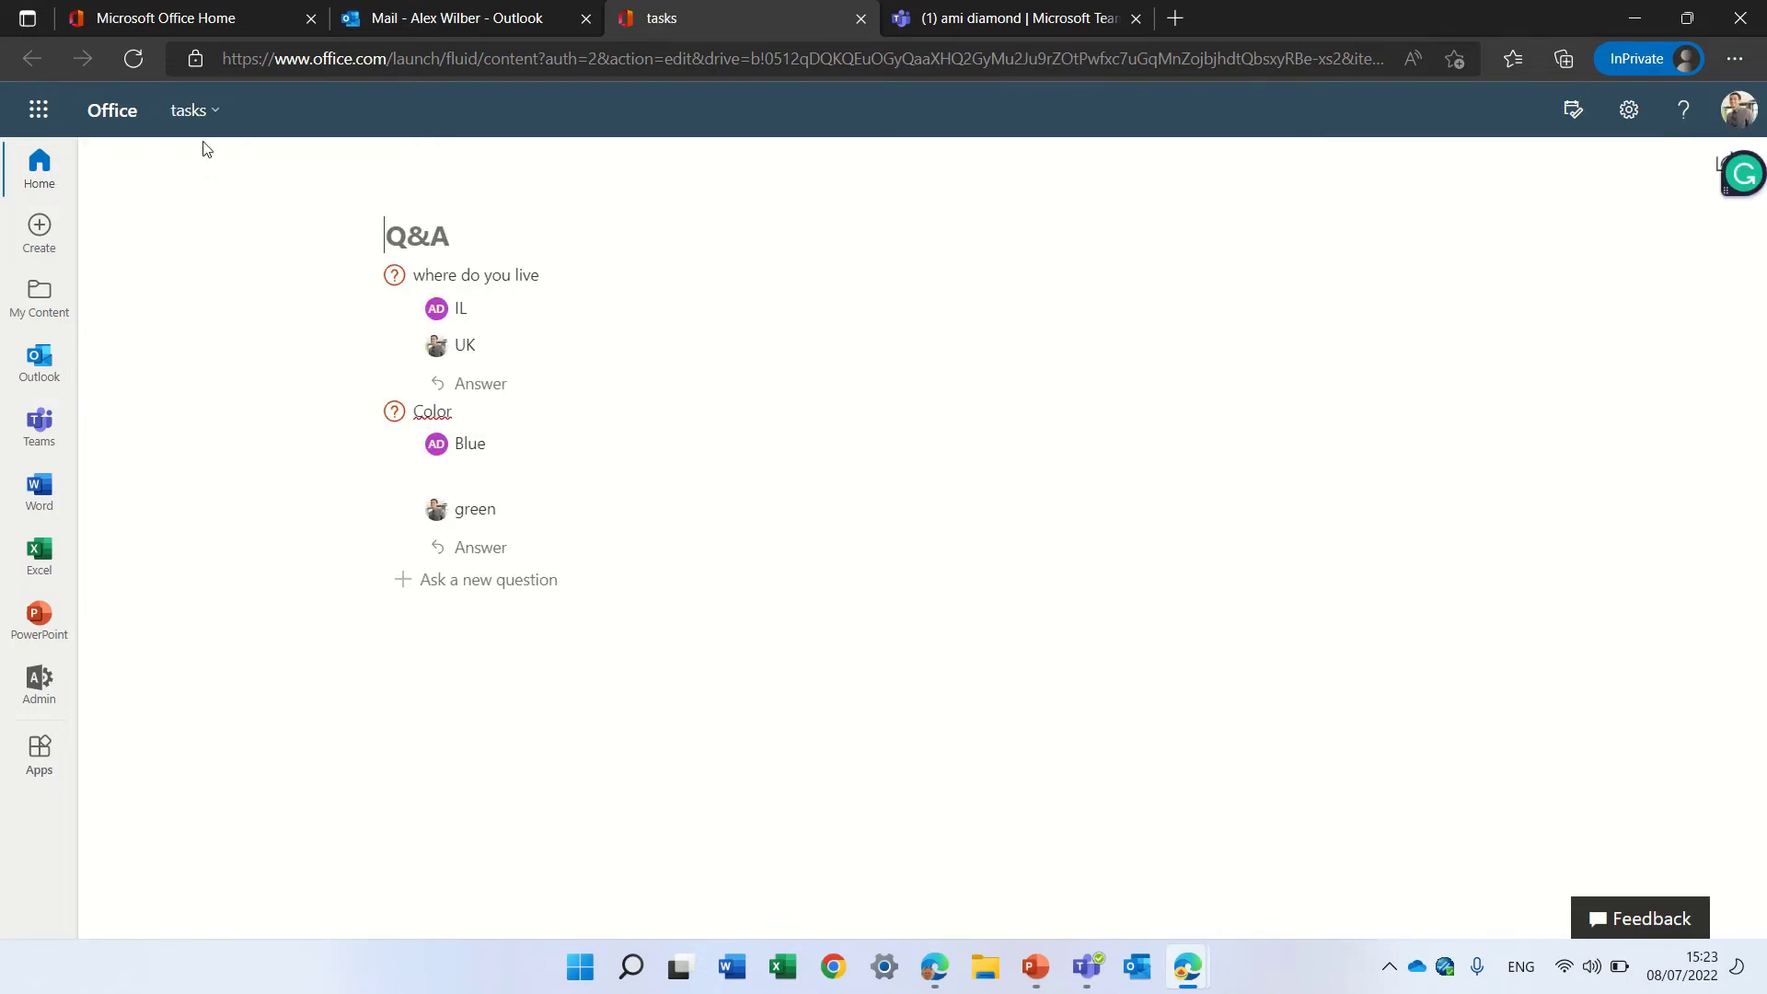
Step: Open the Attachments folder in OneDrive from the location details of the "tasks" Loop file
click(194, 113)
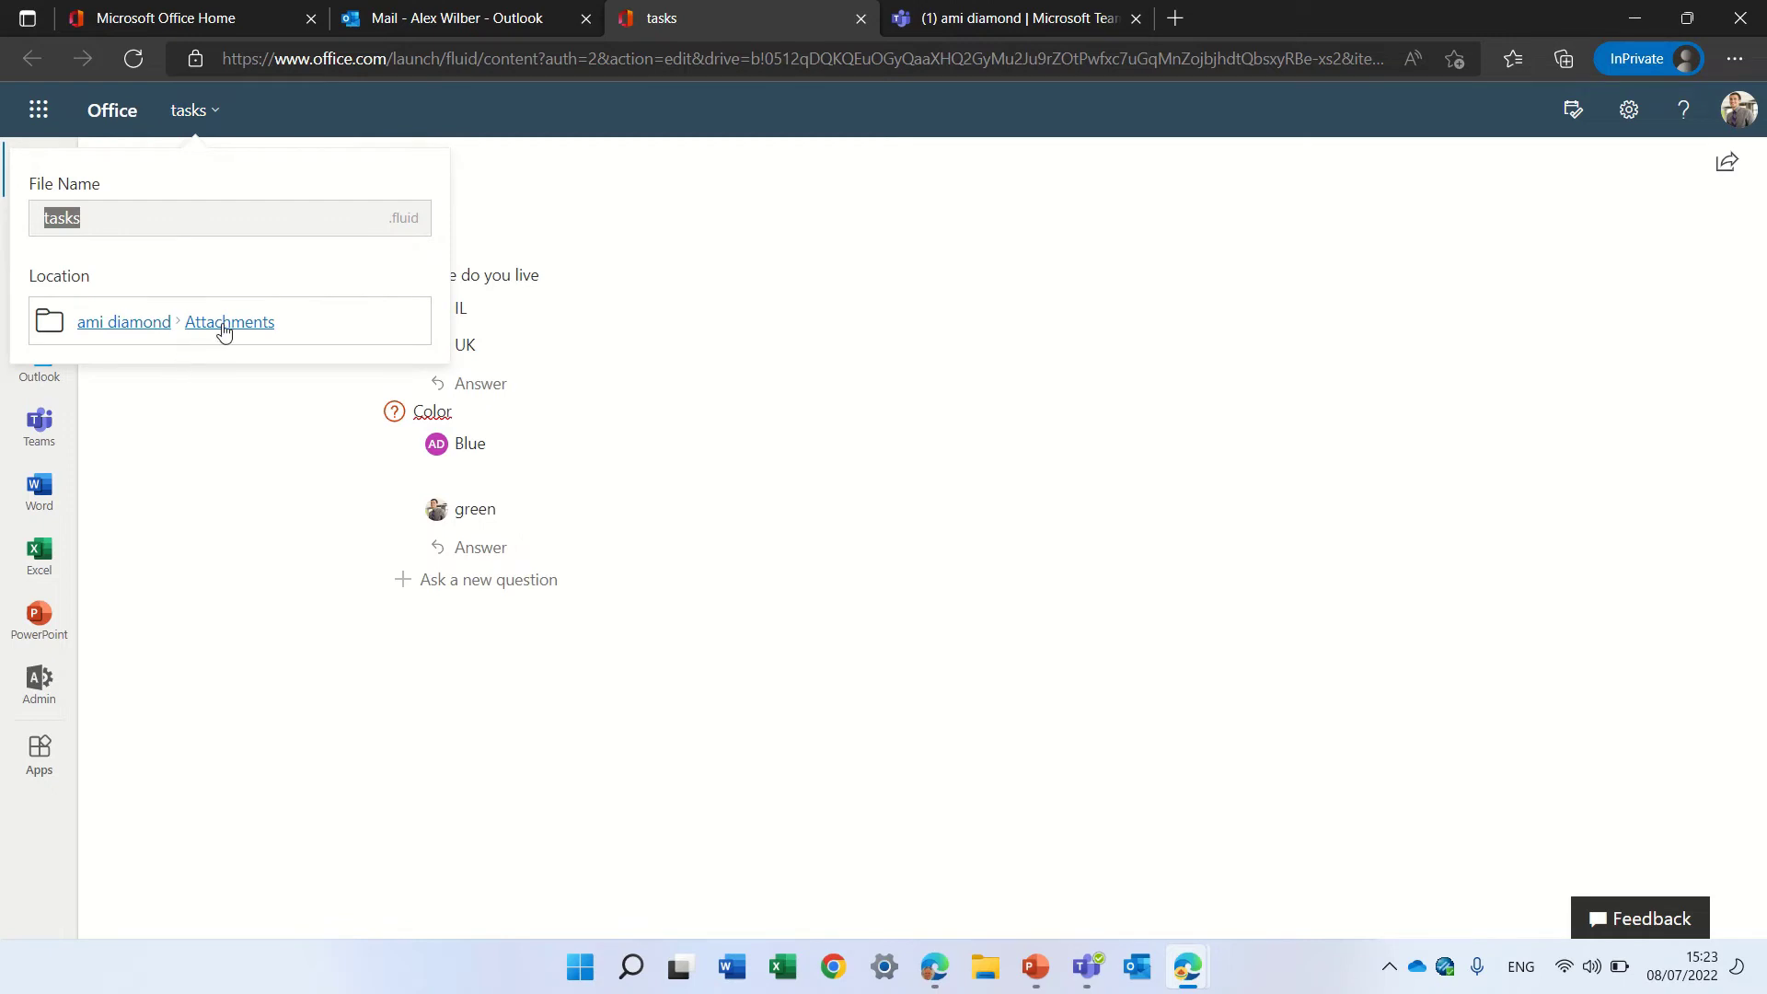
click(143, 327)
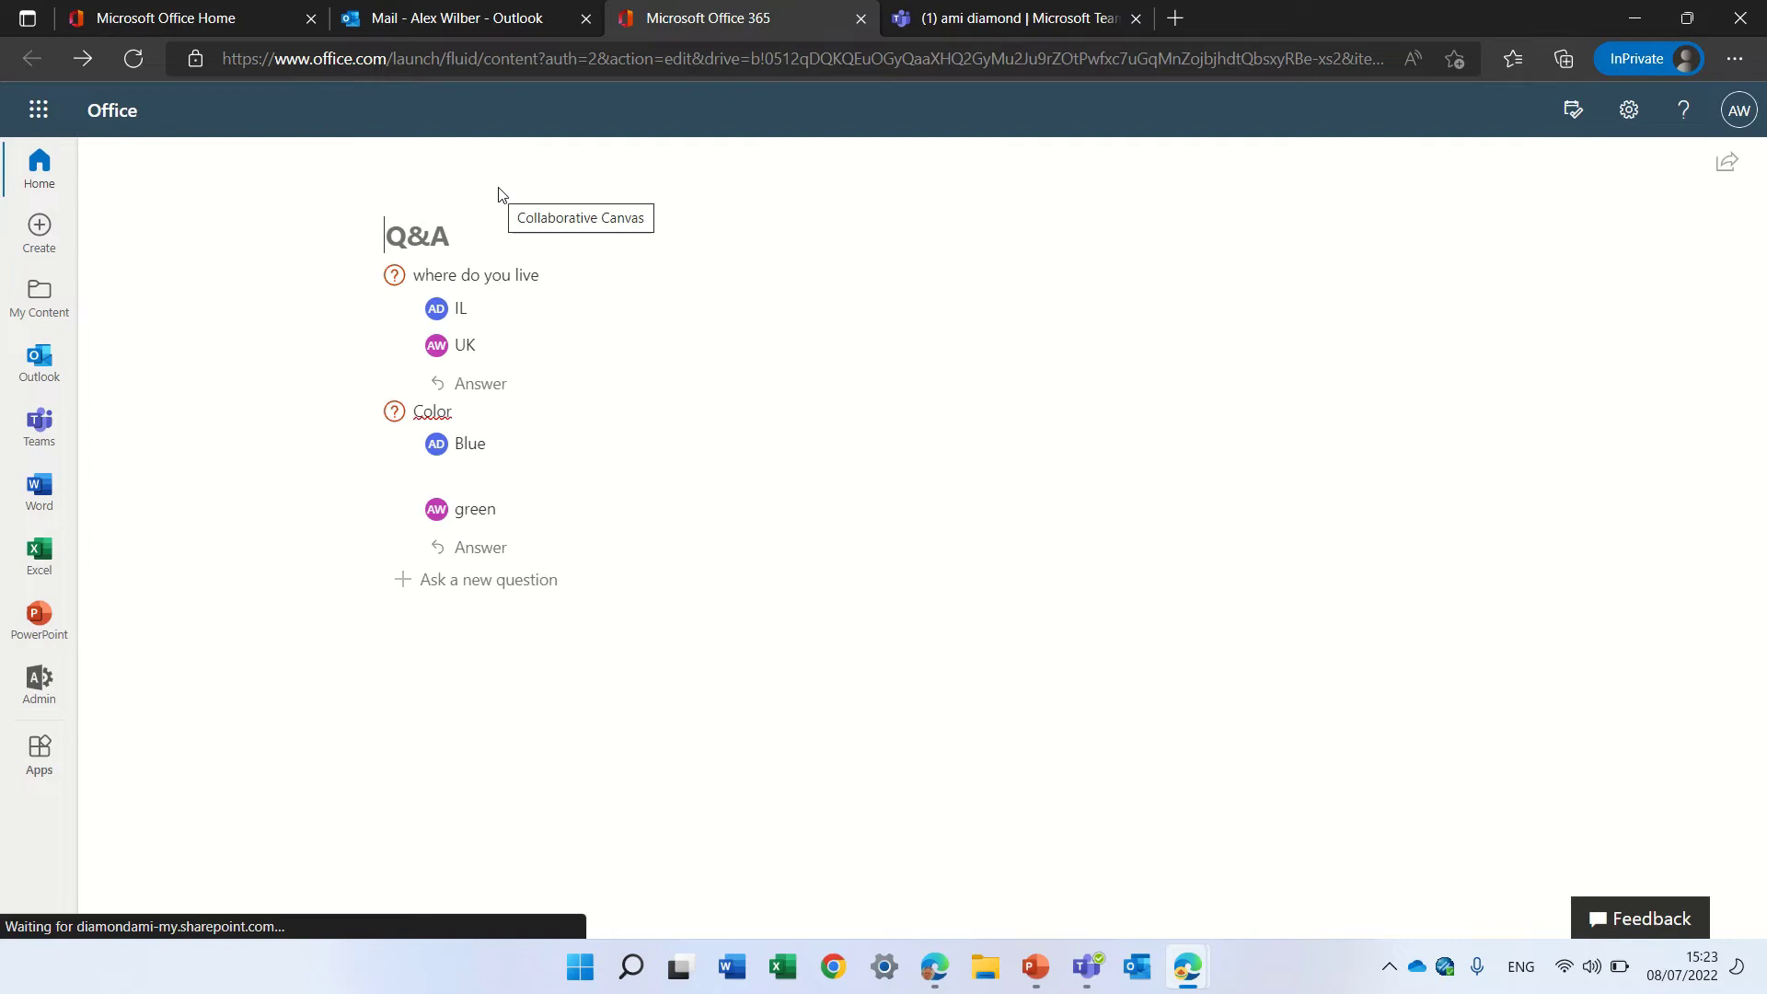
click(499, 25)
click(711, 18)
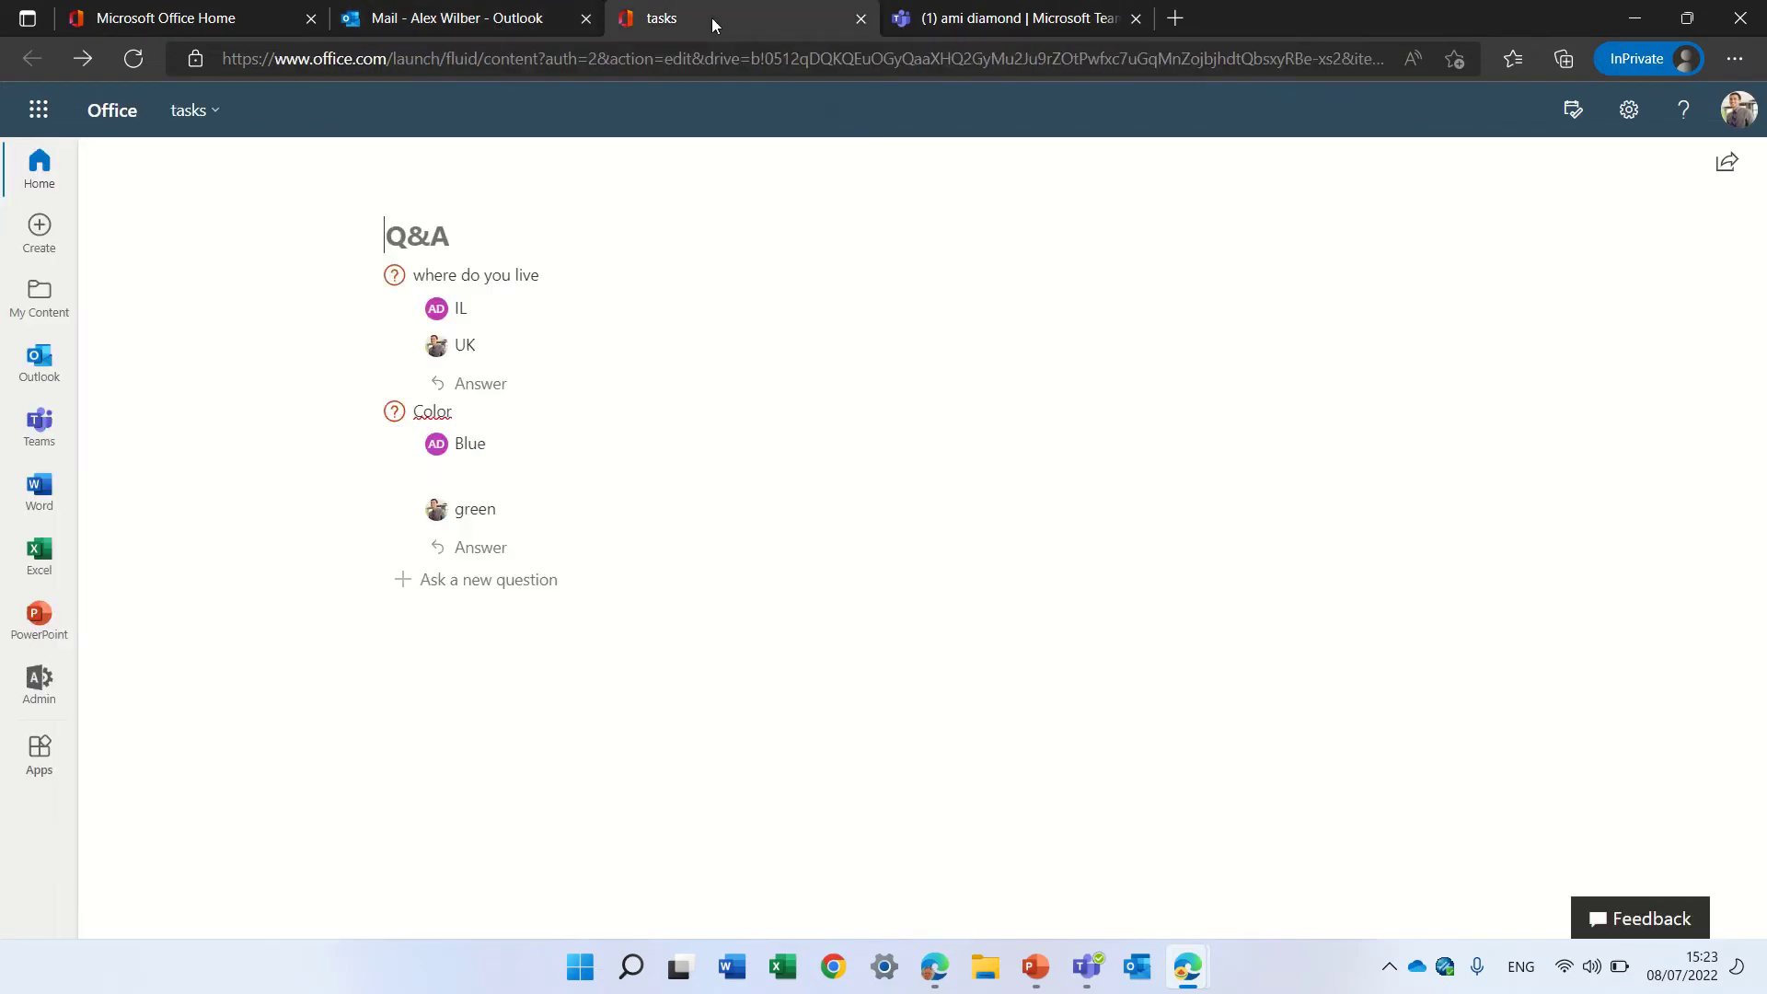
click(190, 110)
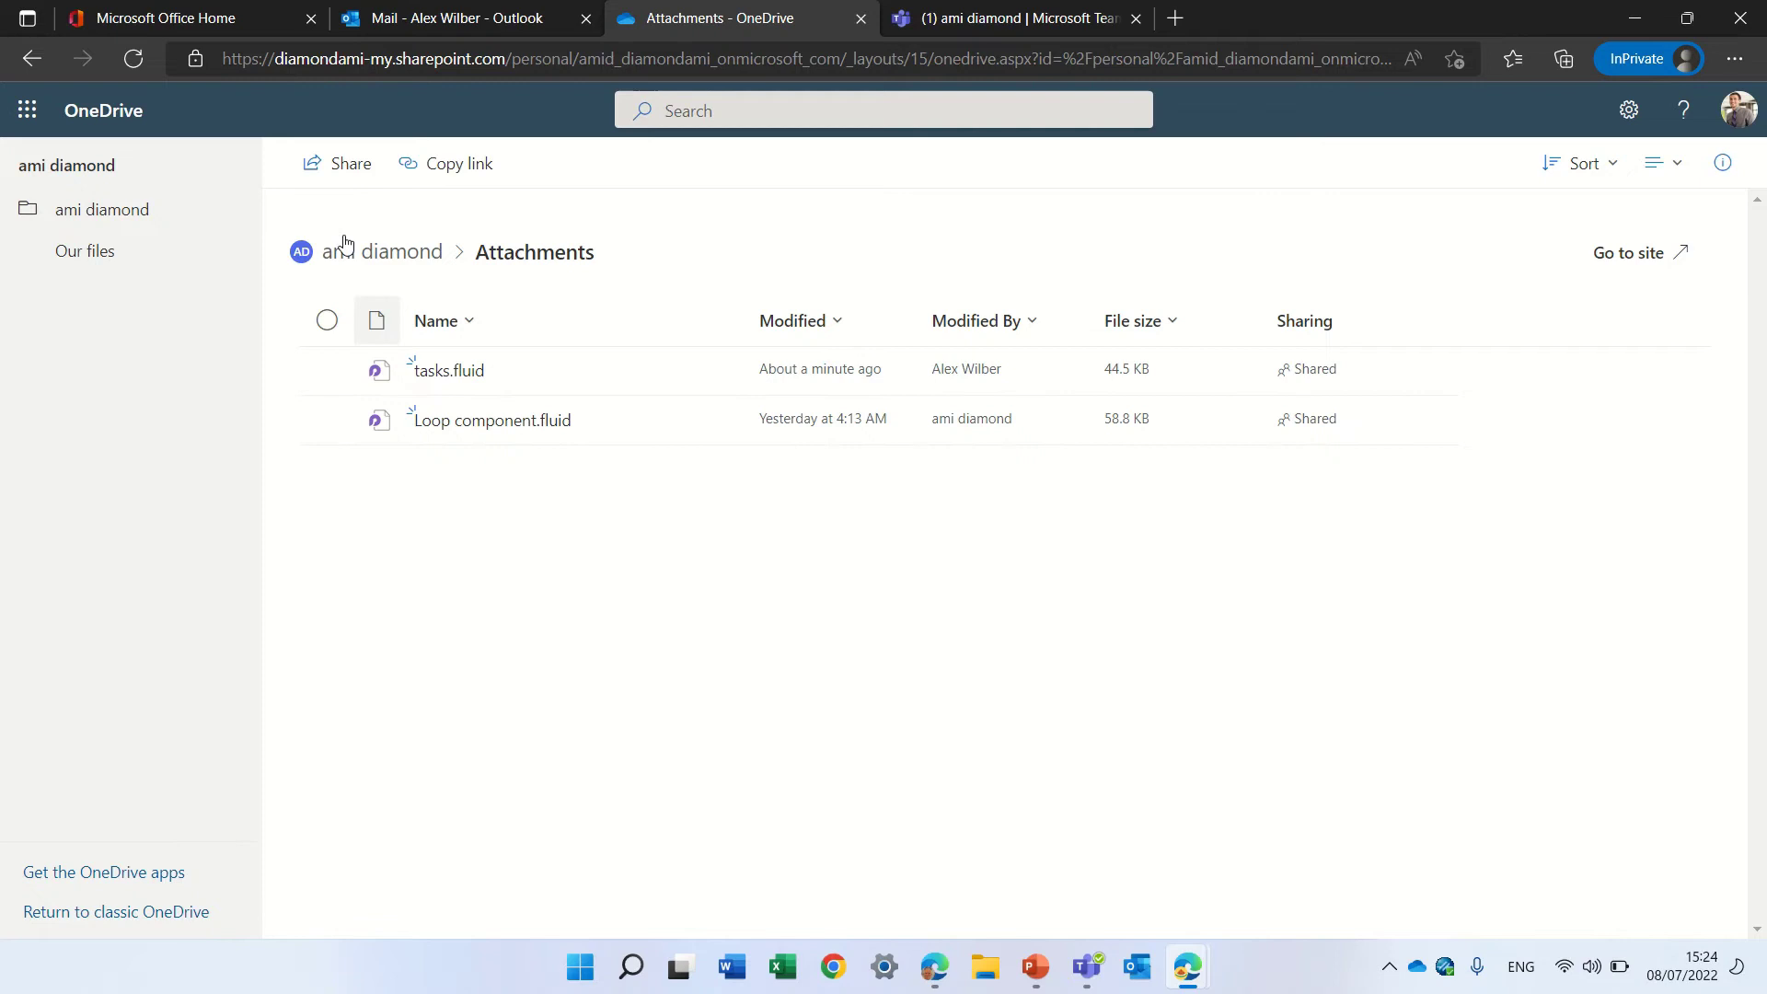
Step: Switch back to the original sender's Outlook window and address a new email to the same contact
click(985, 20)
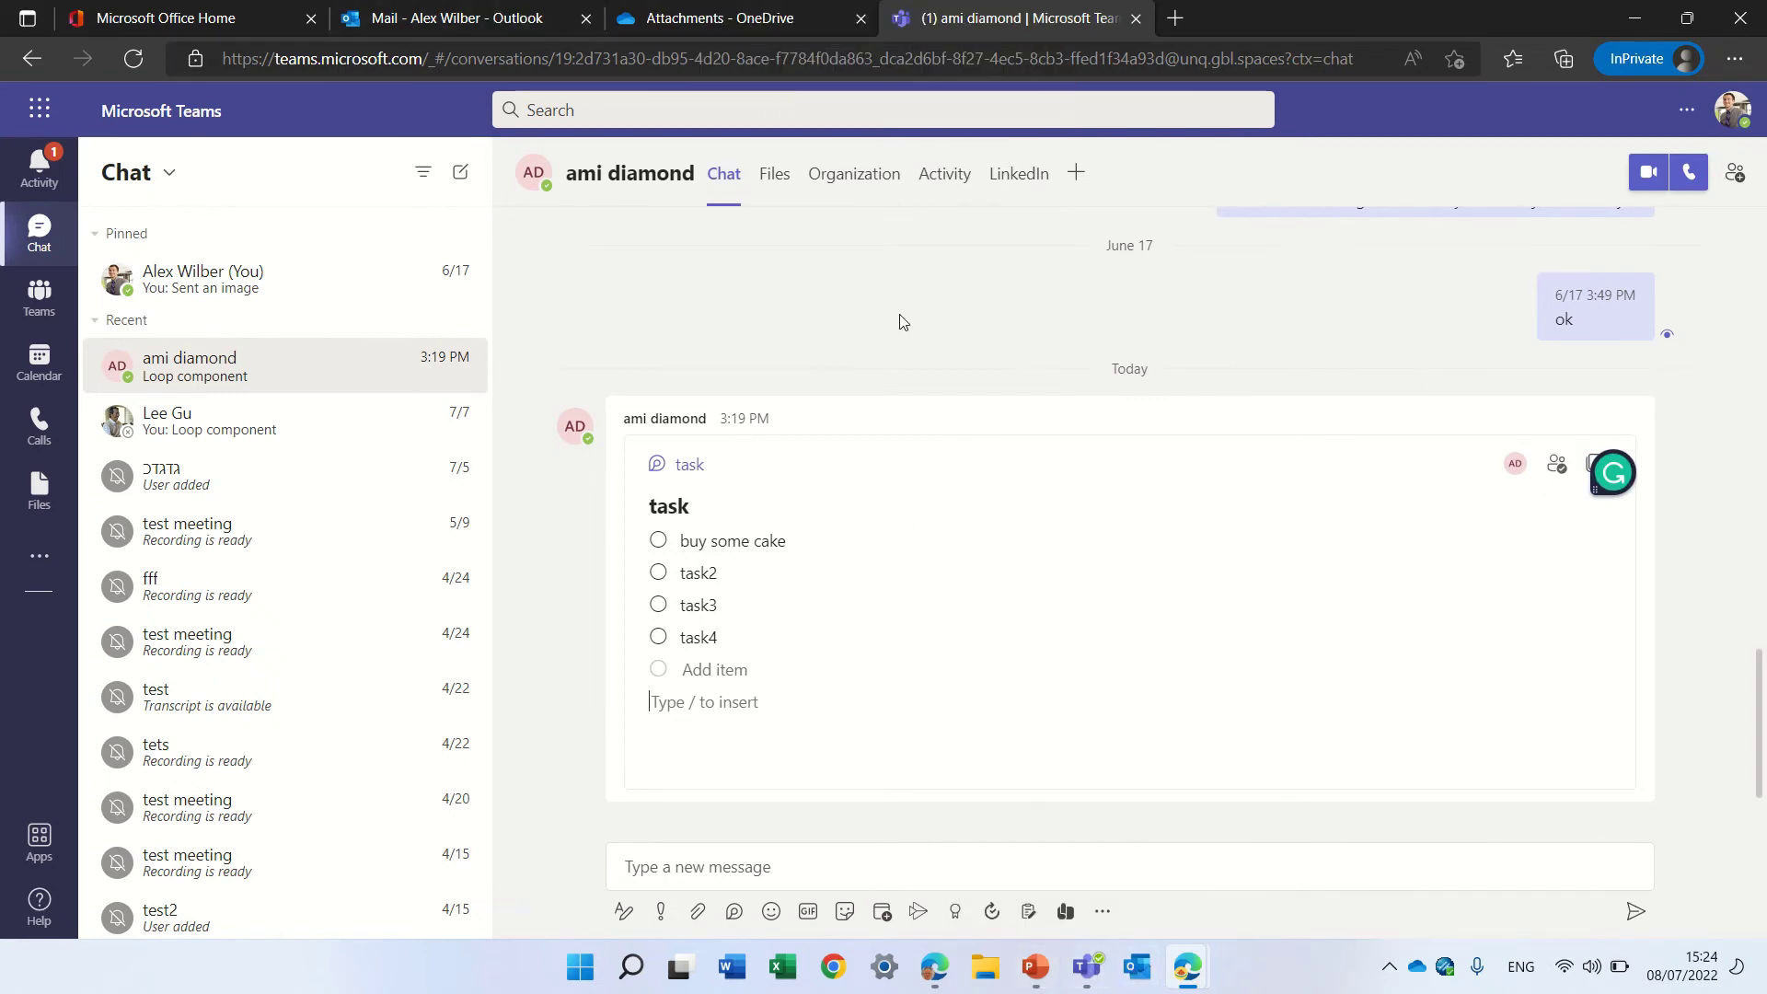
click(1187, 960)
click(1063, 856)
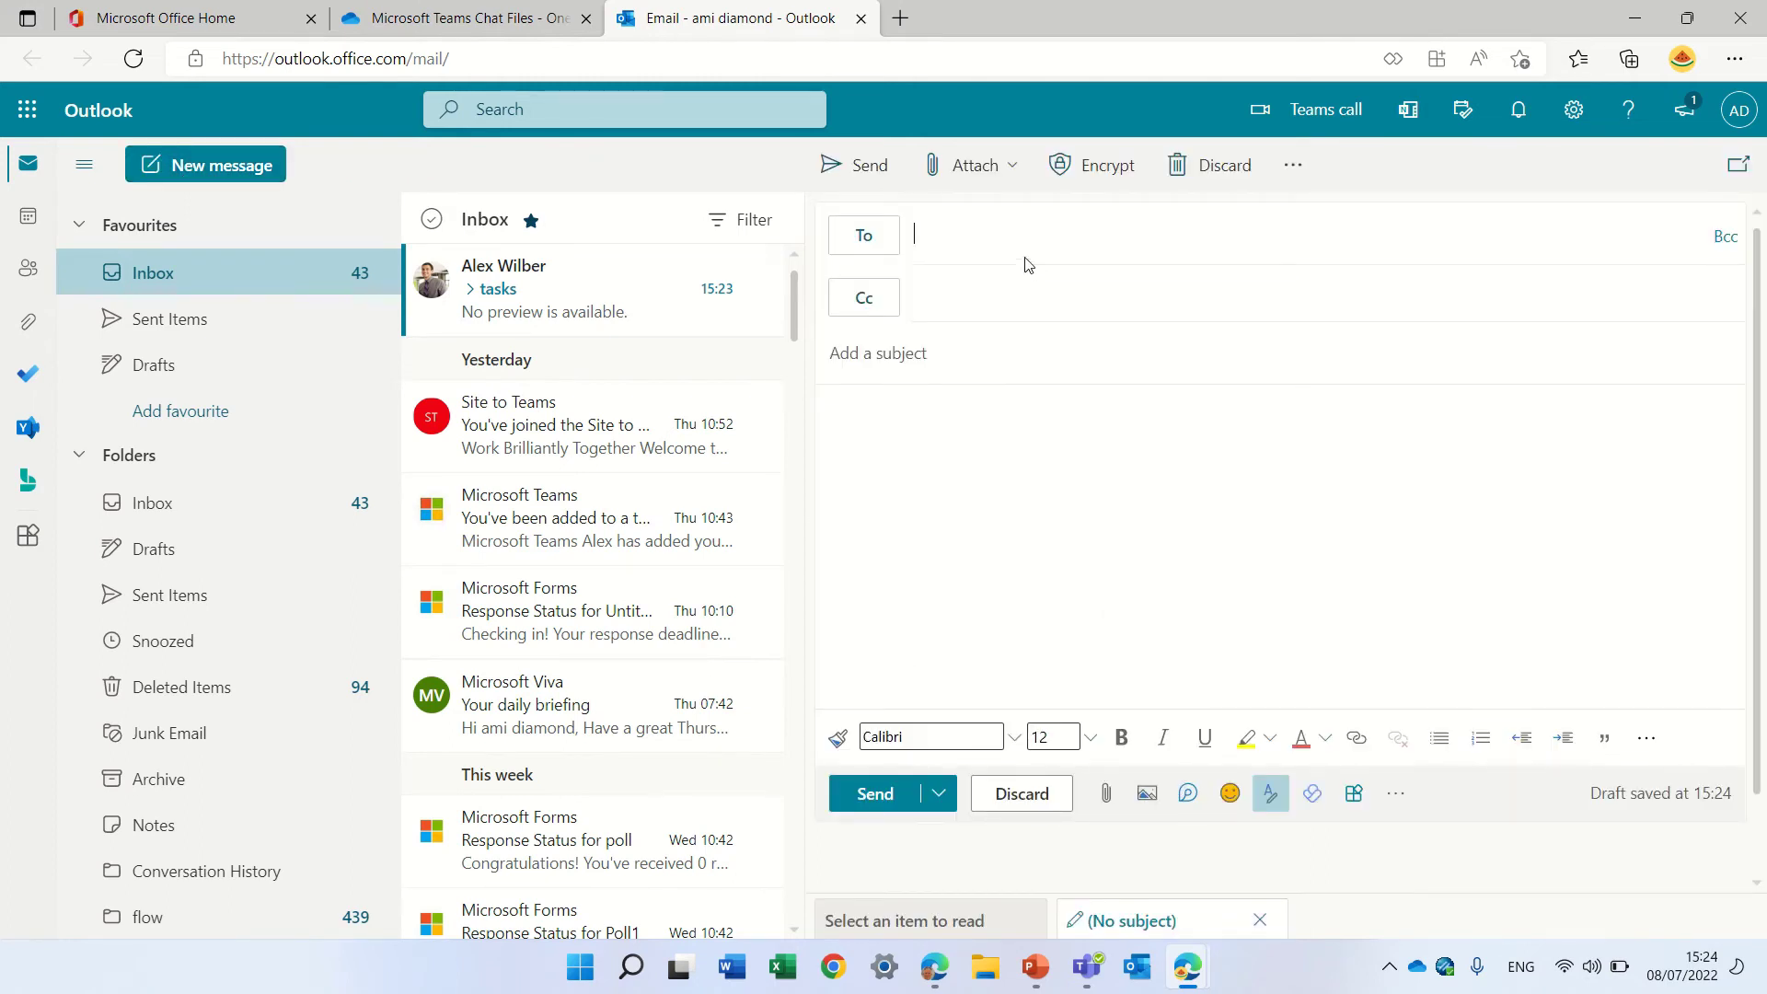
click(1003, 221)
text(ale)
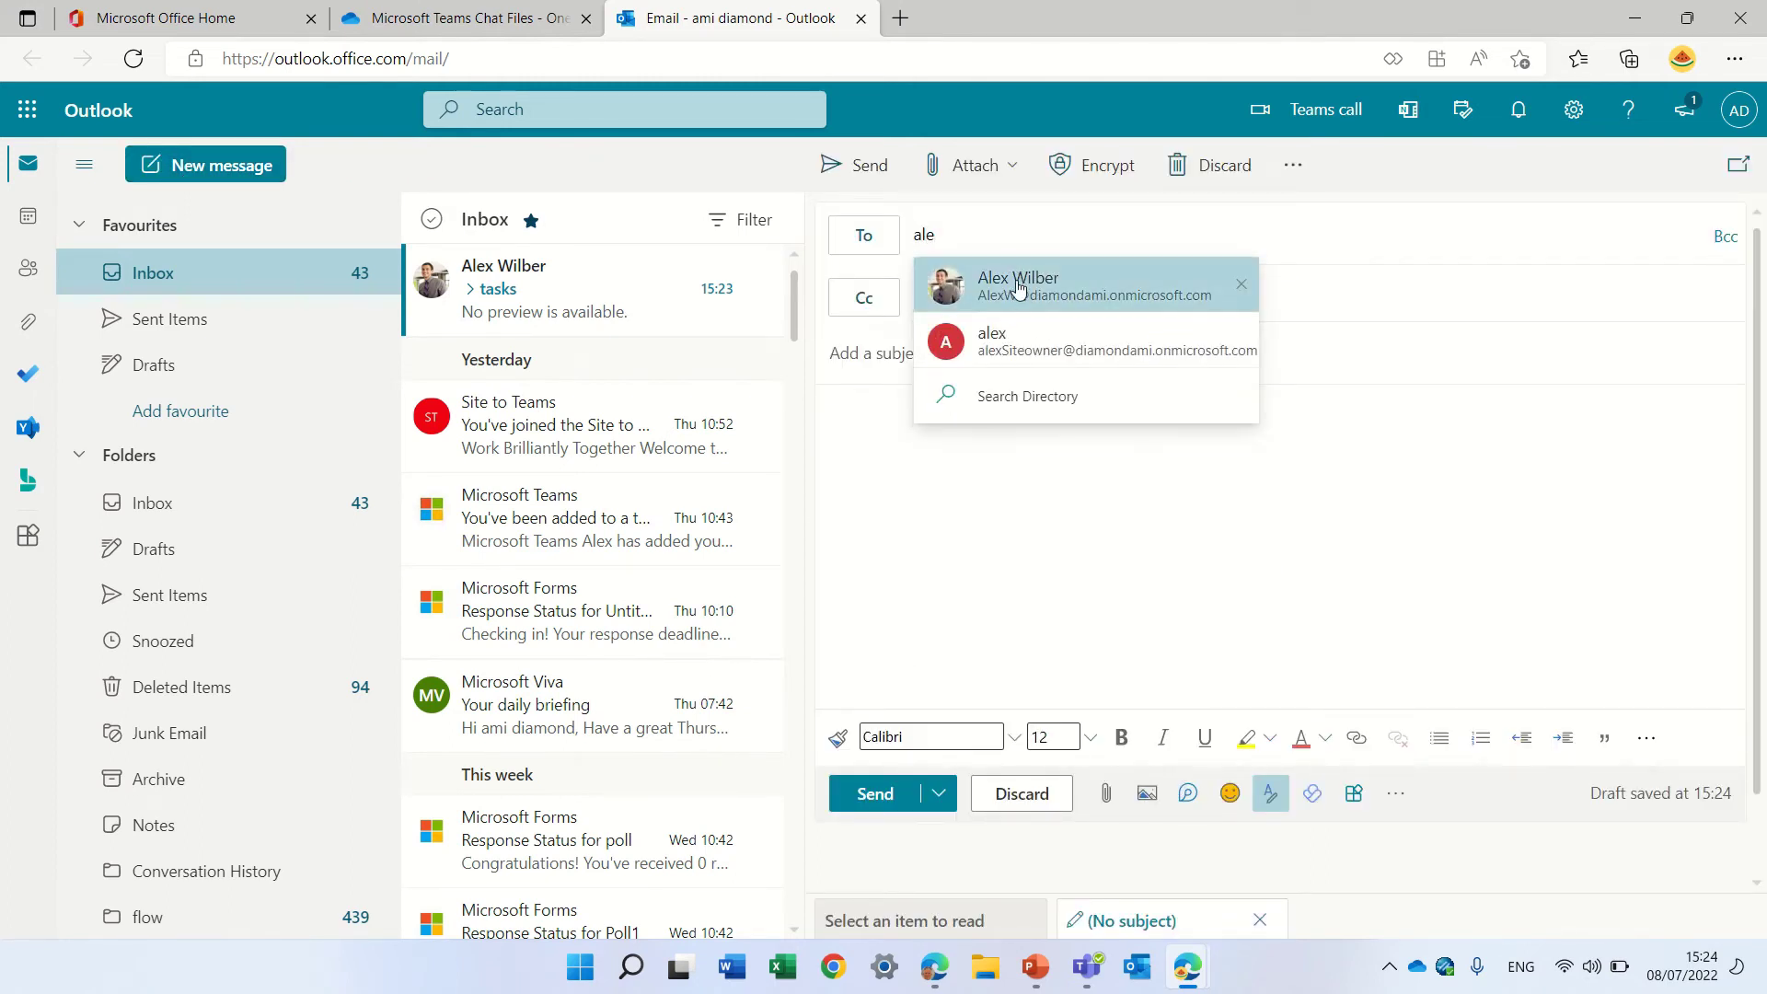
click(1017, 293)
Step: Insert a Table Loop component into the email and title it "list"
click(1188, 793)
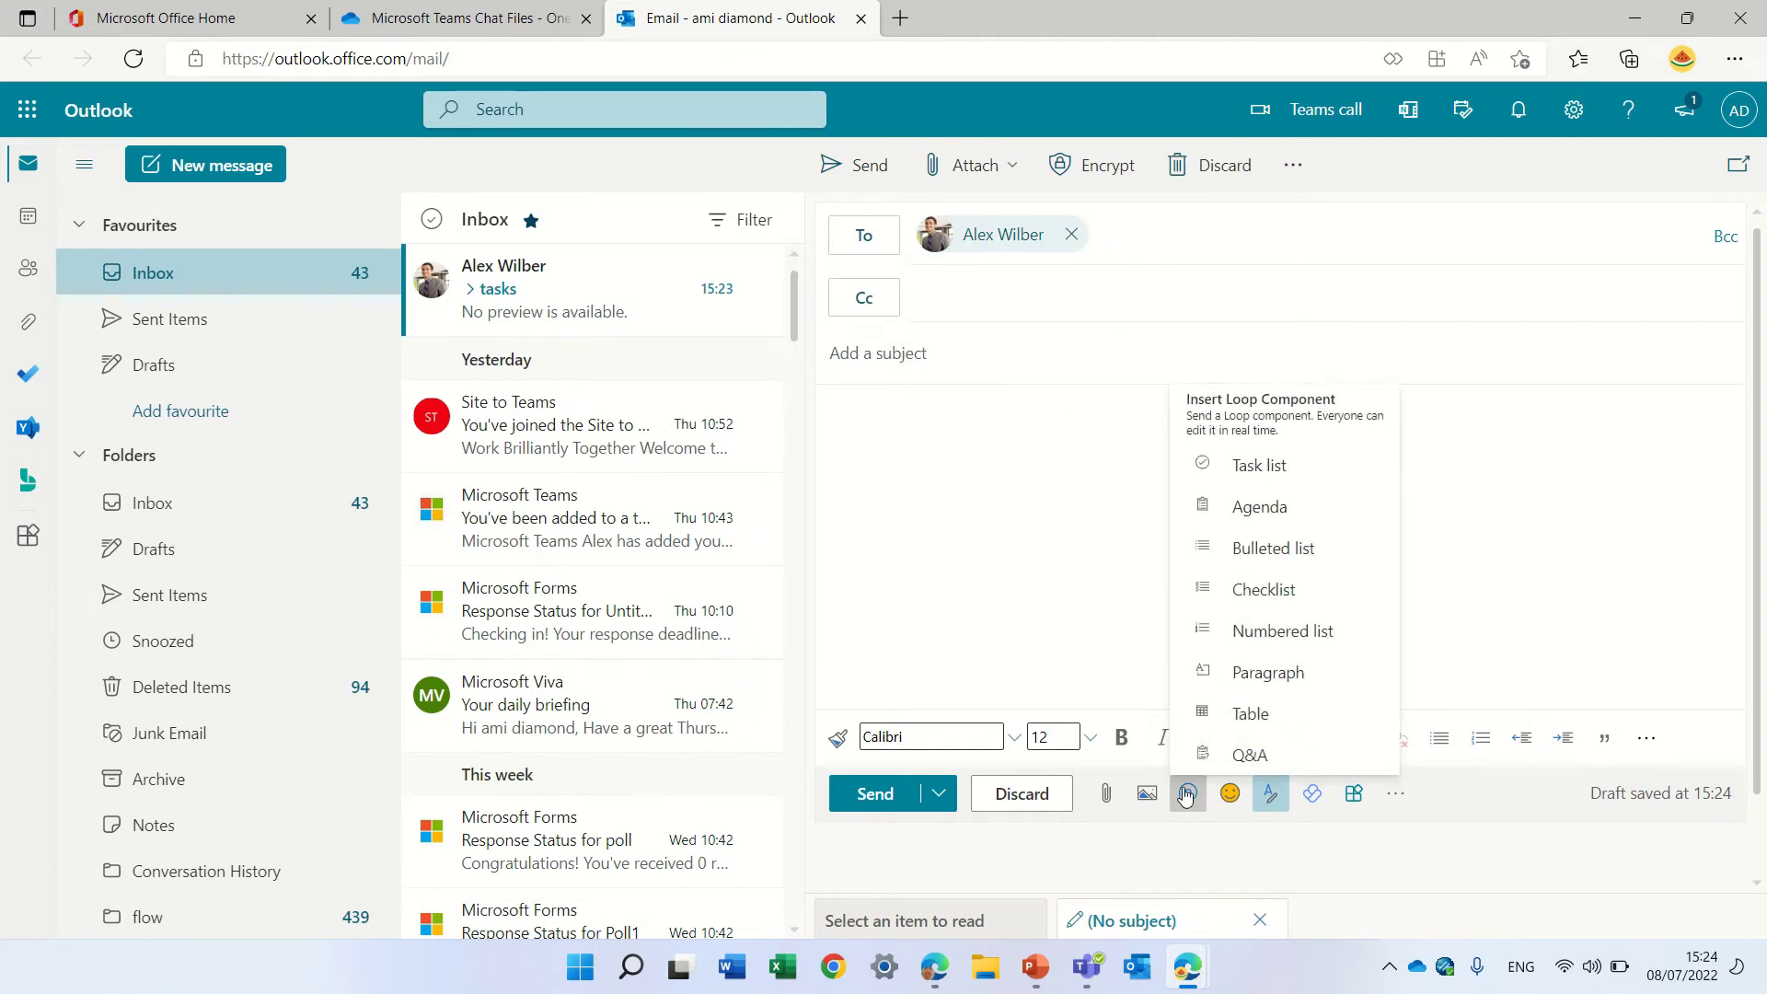
click(1291, 714)
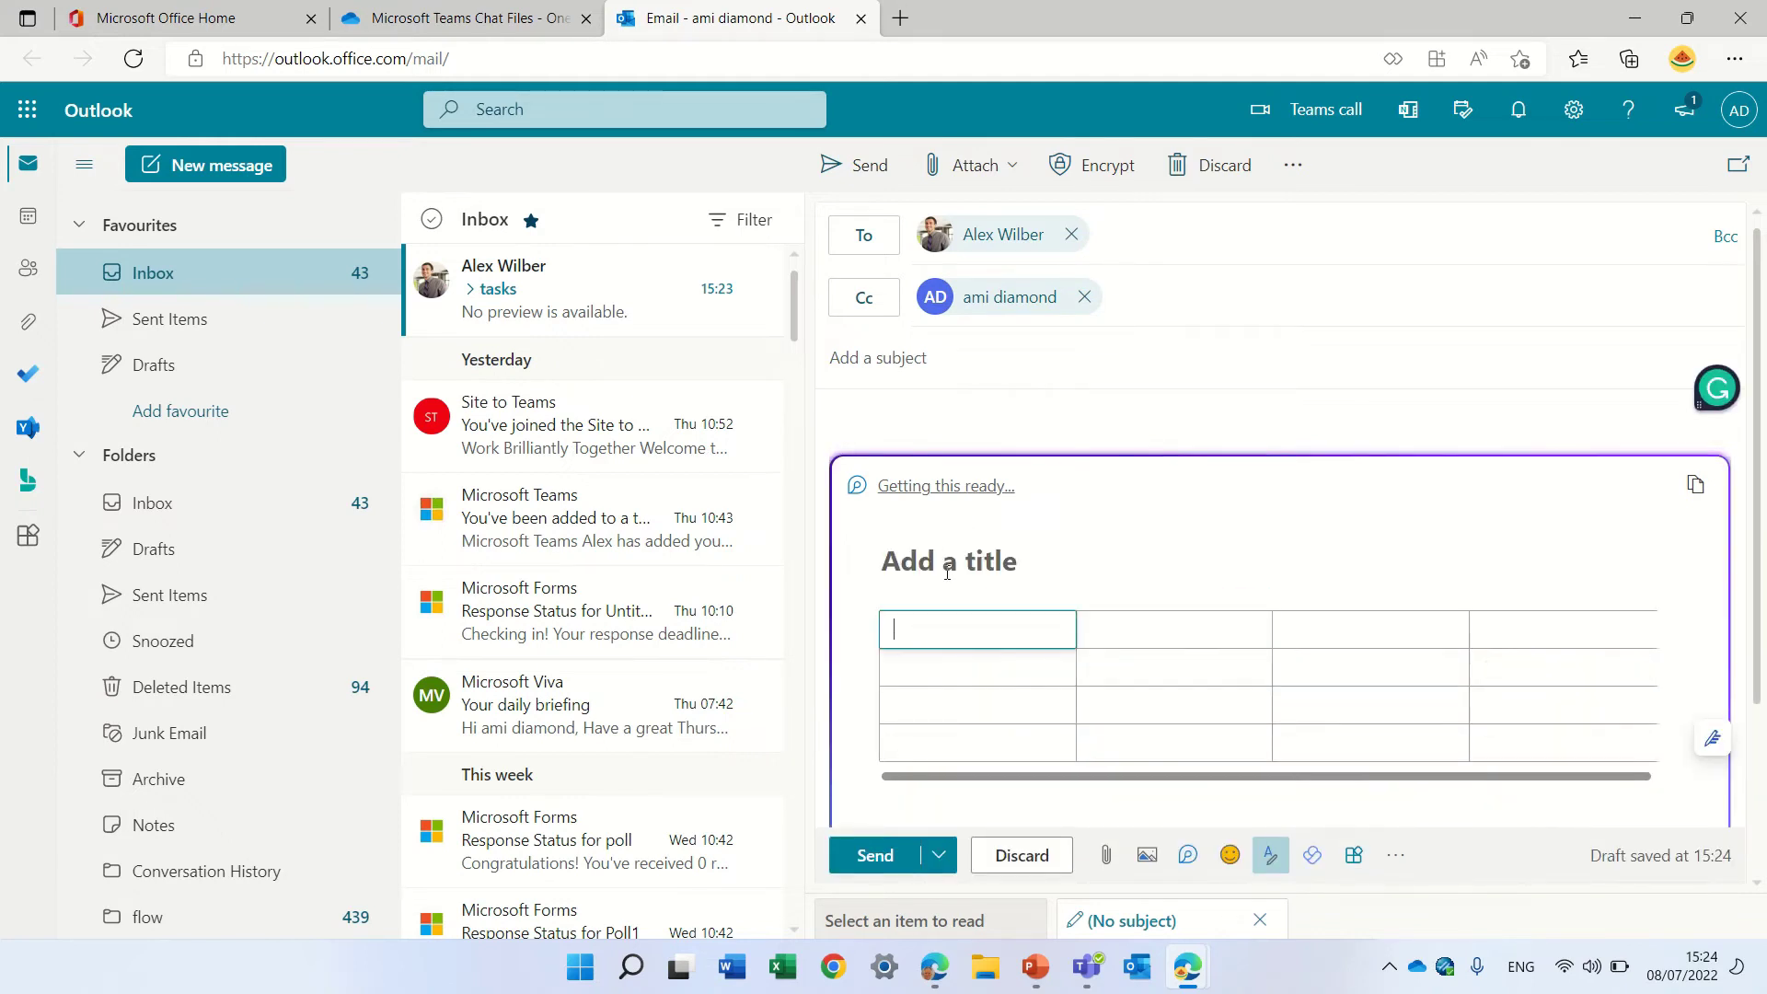
text(list)
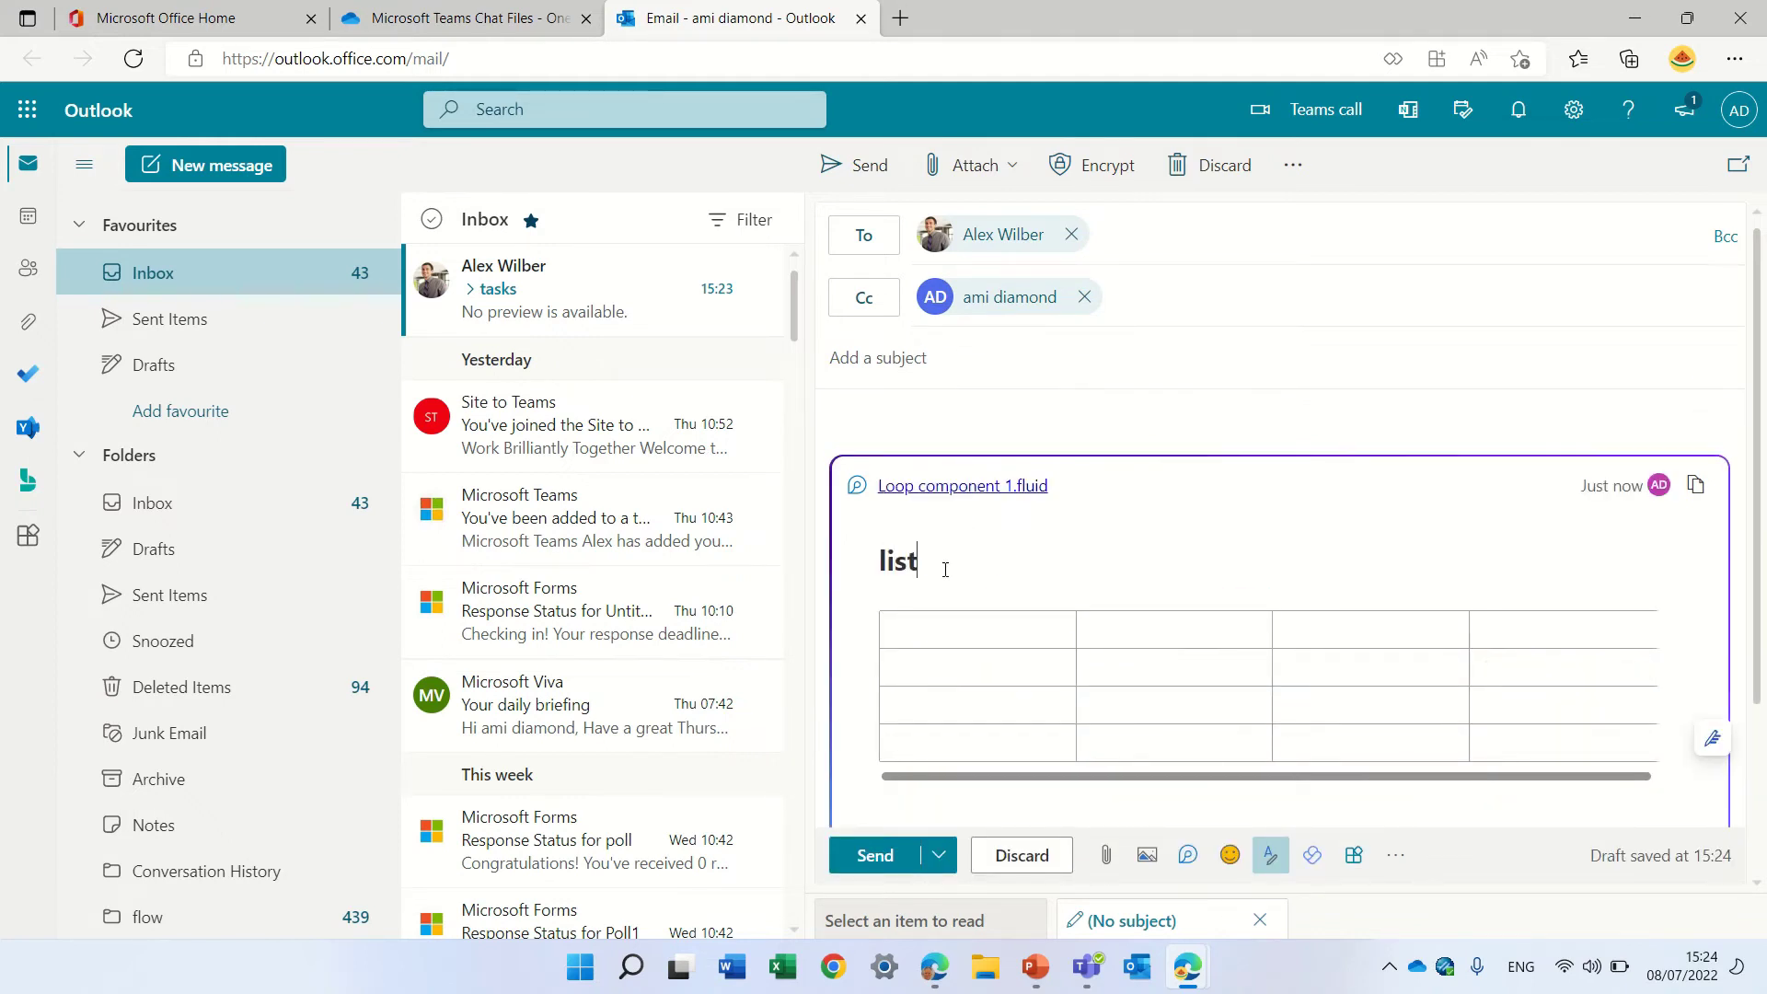
Step: Fill the table's header row with "ss", "xxxx", "sss" and "sss", and copy the component's link
scroll(938, 571, down, 1)
click(948, 515)
text(ss)
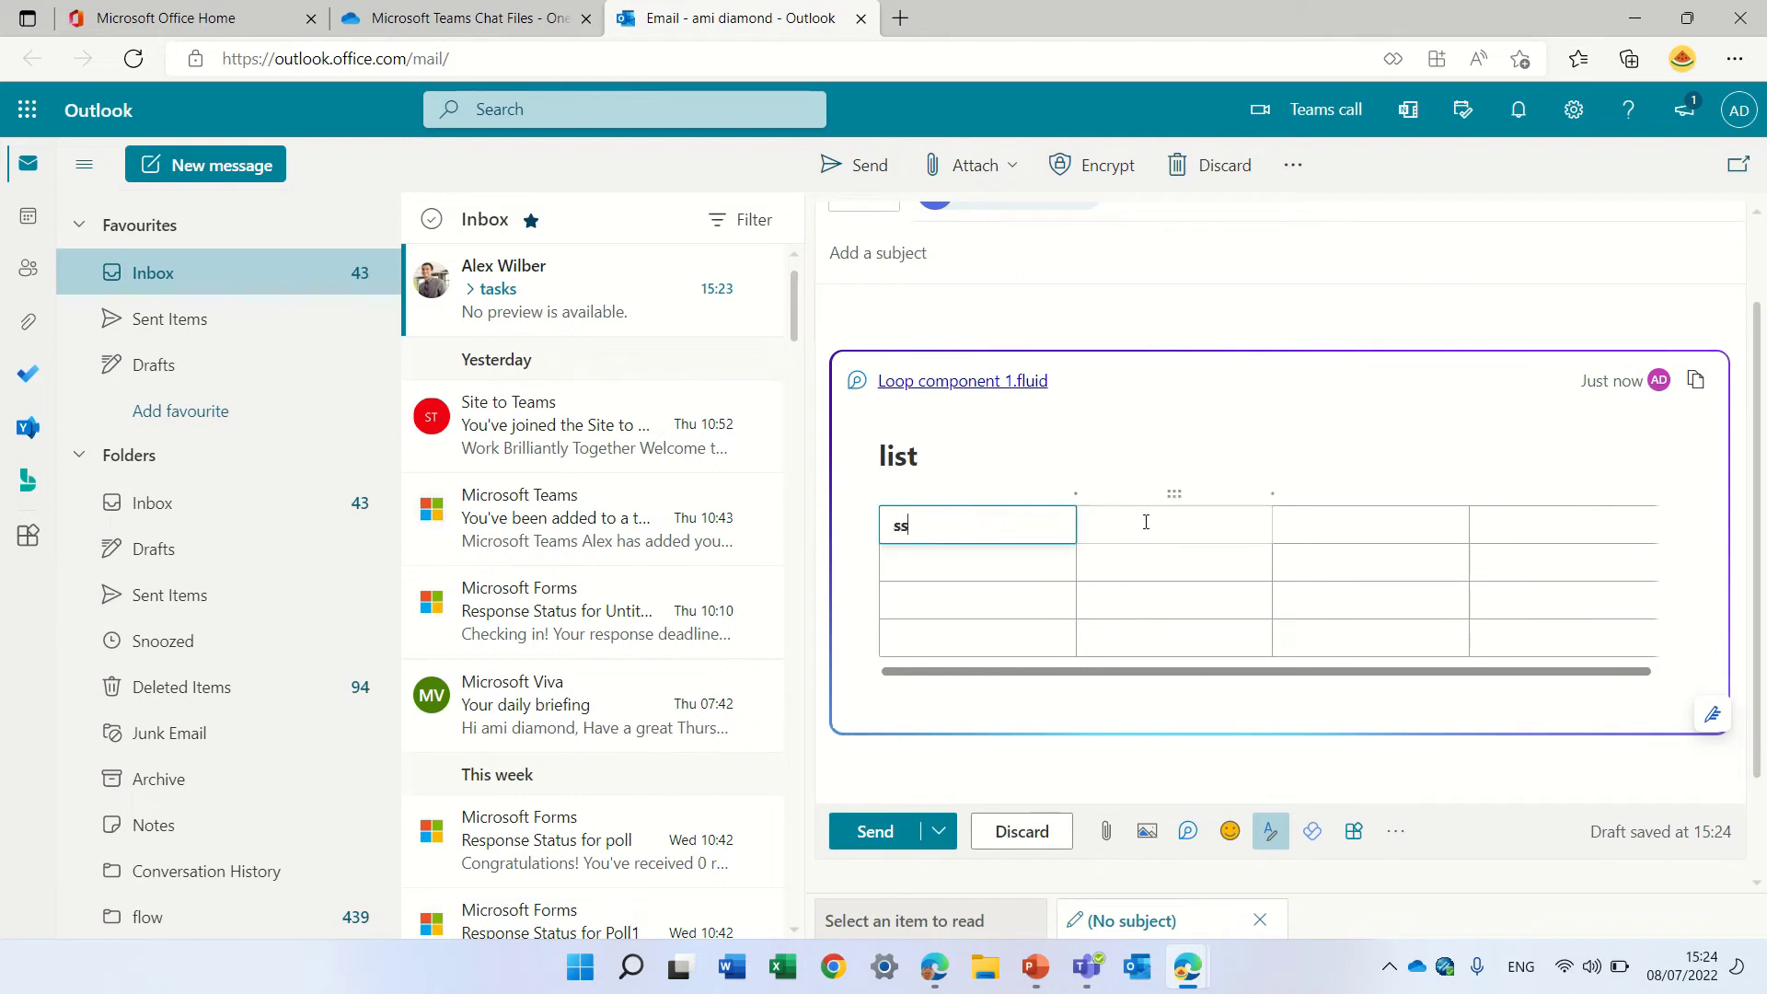
click(1150, 521)
text(xxxx)
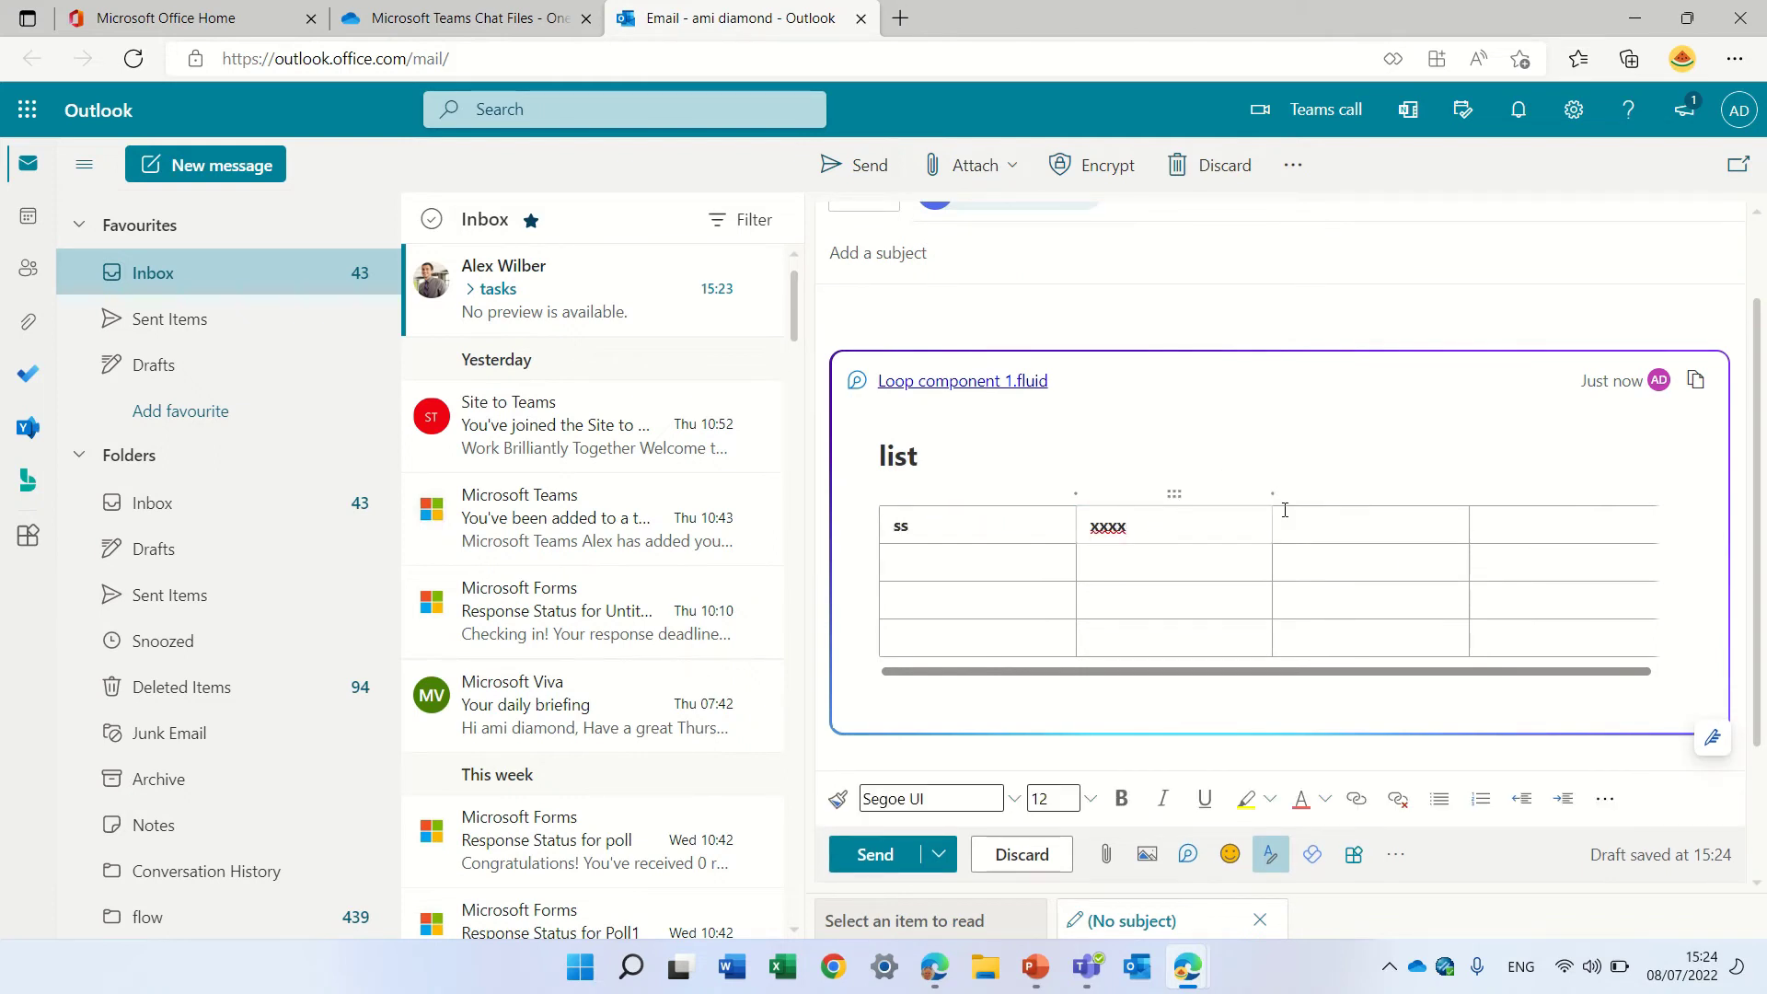
click(1307, 524)
click(1592, 536)
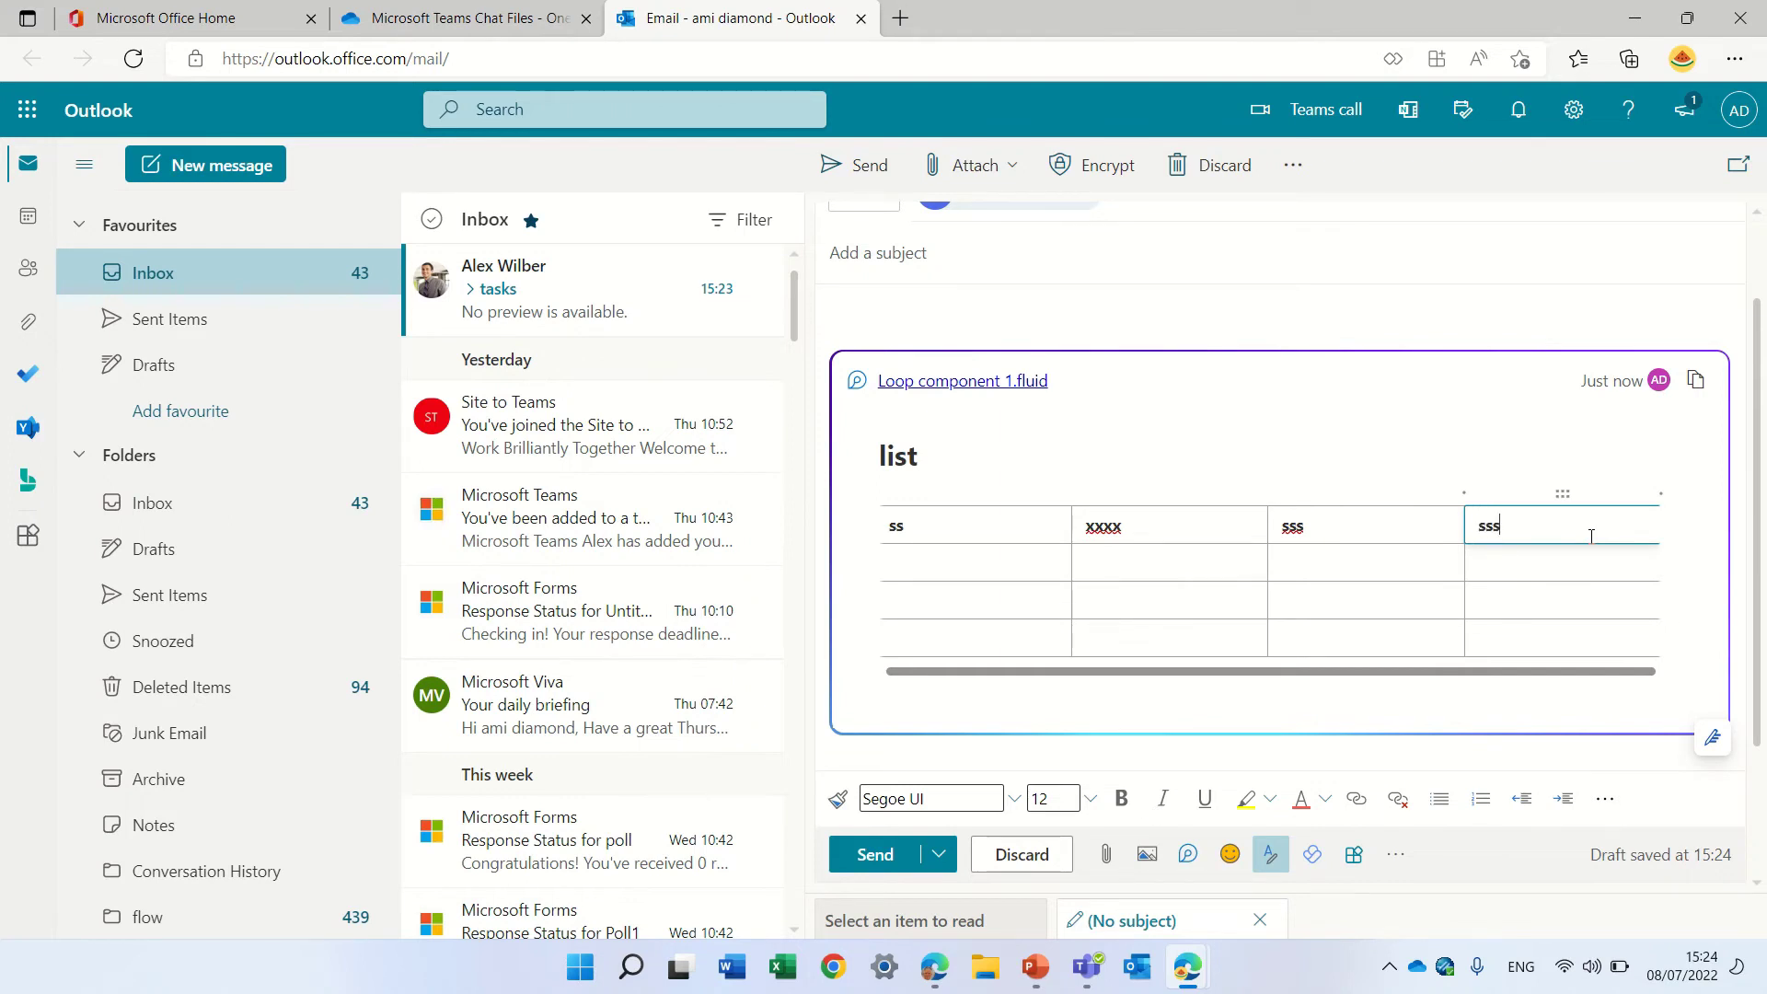
click(1698, 382)
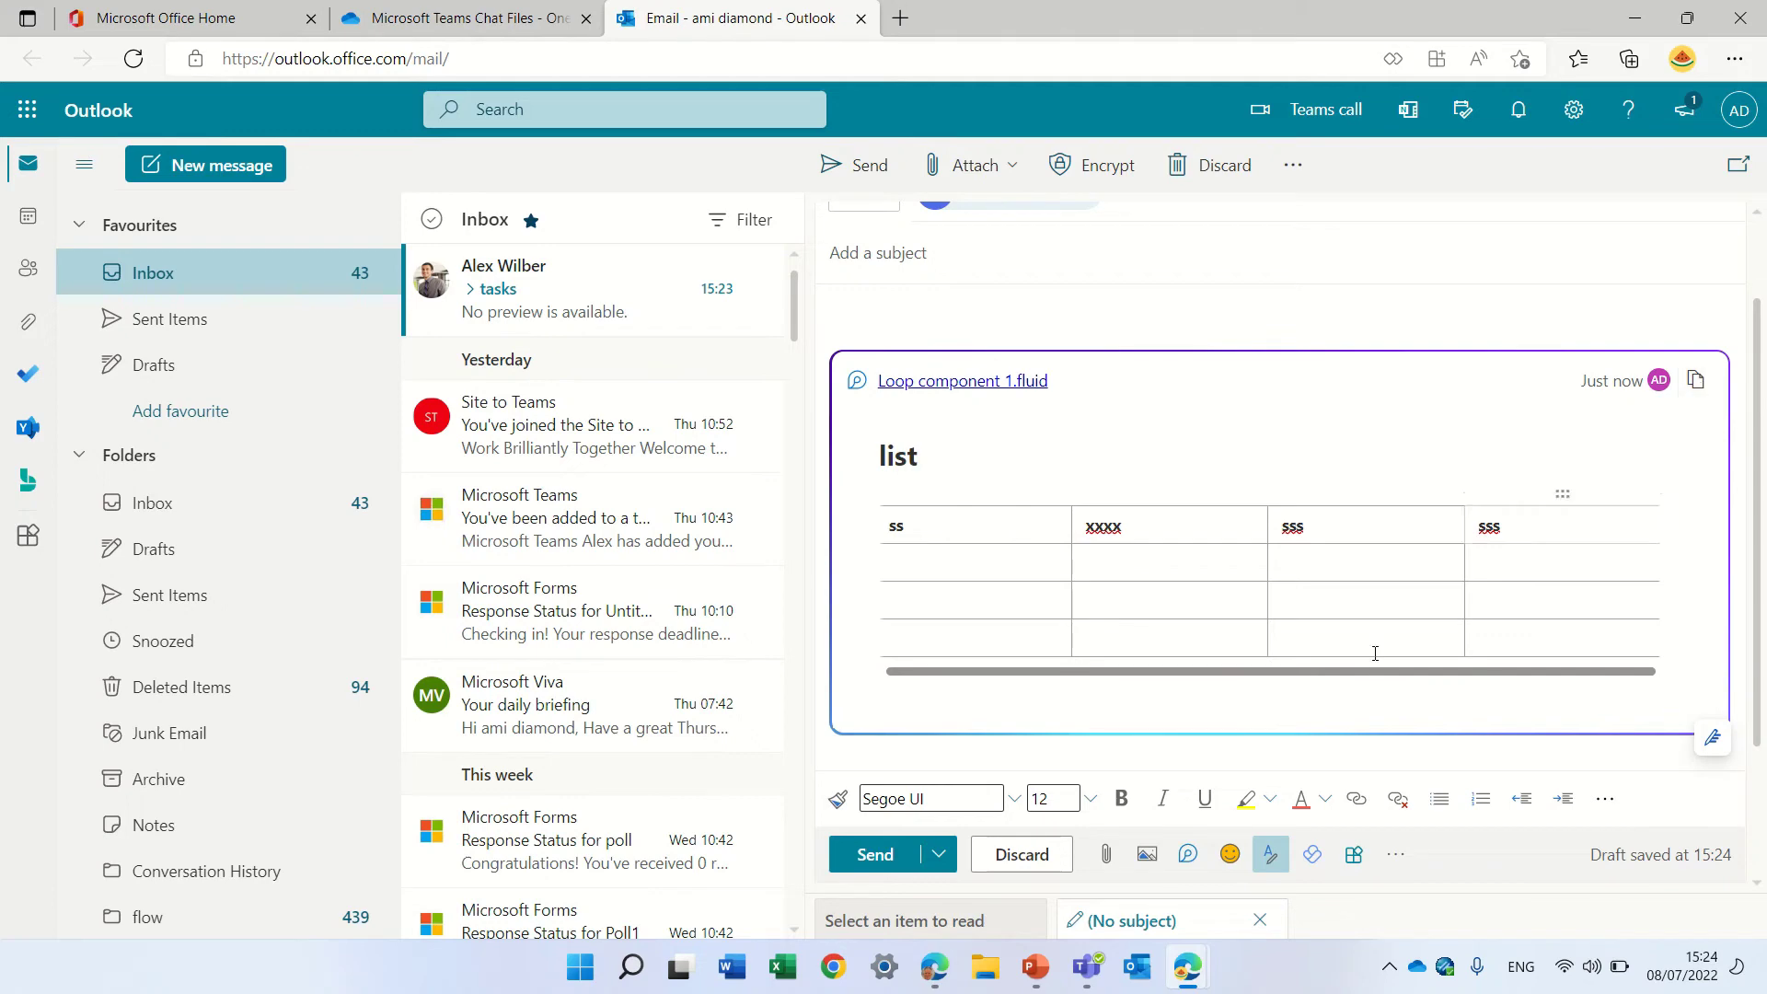
Step: Set the email's subject to "Lists for me" and send it
click(879, 854)
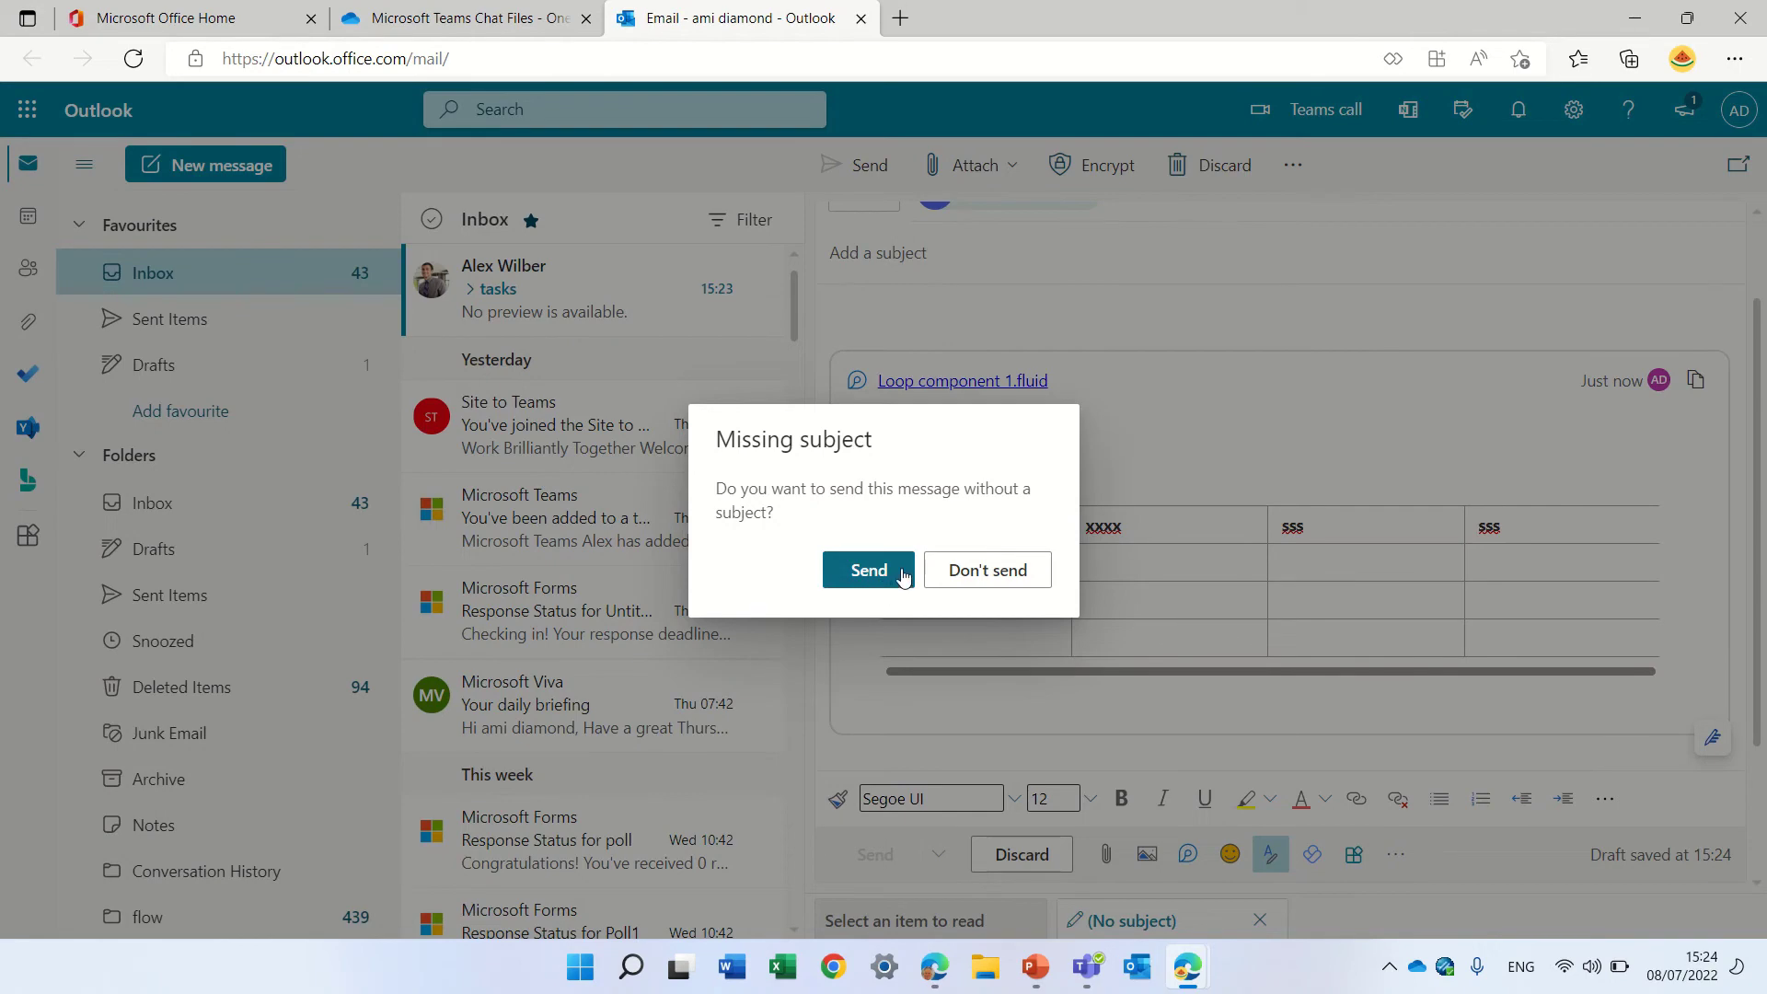
click(1013, 571)
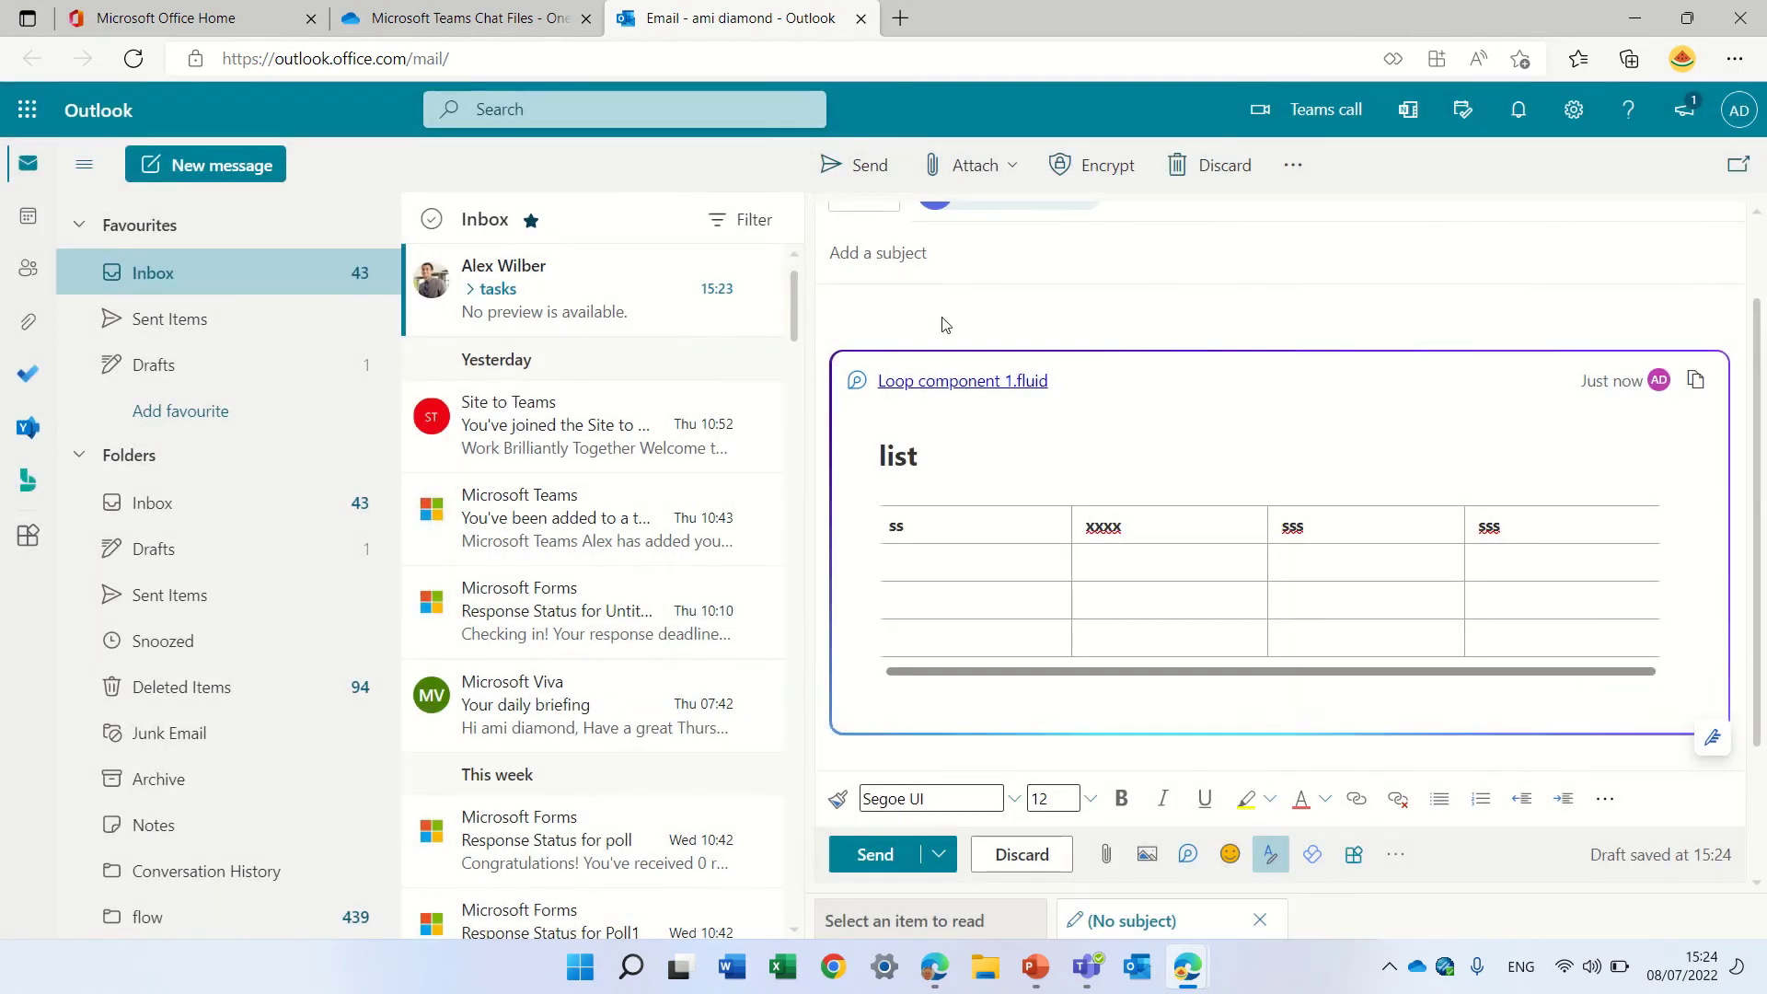
click(945, 269)
text(Lists for me)
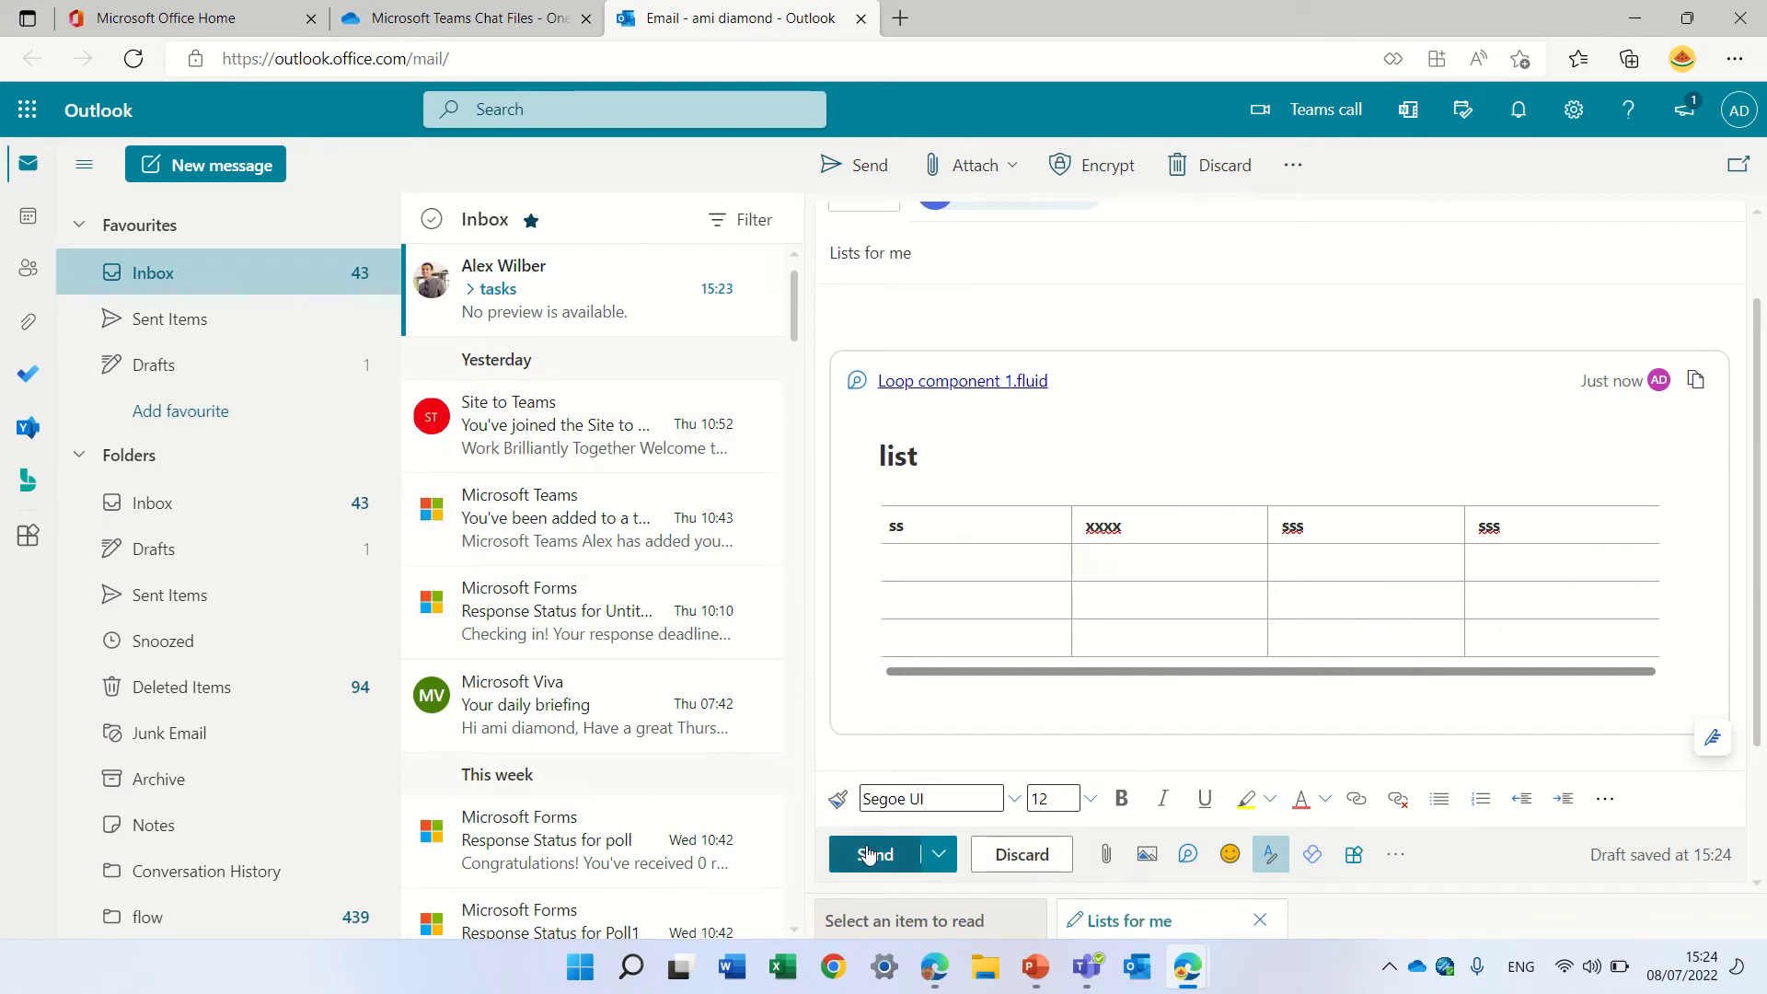
click(868, 855)
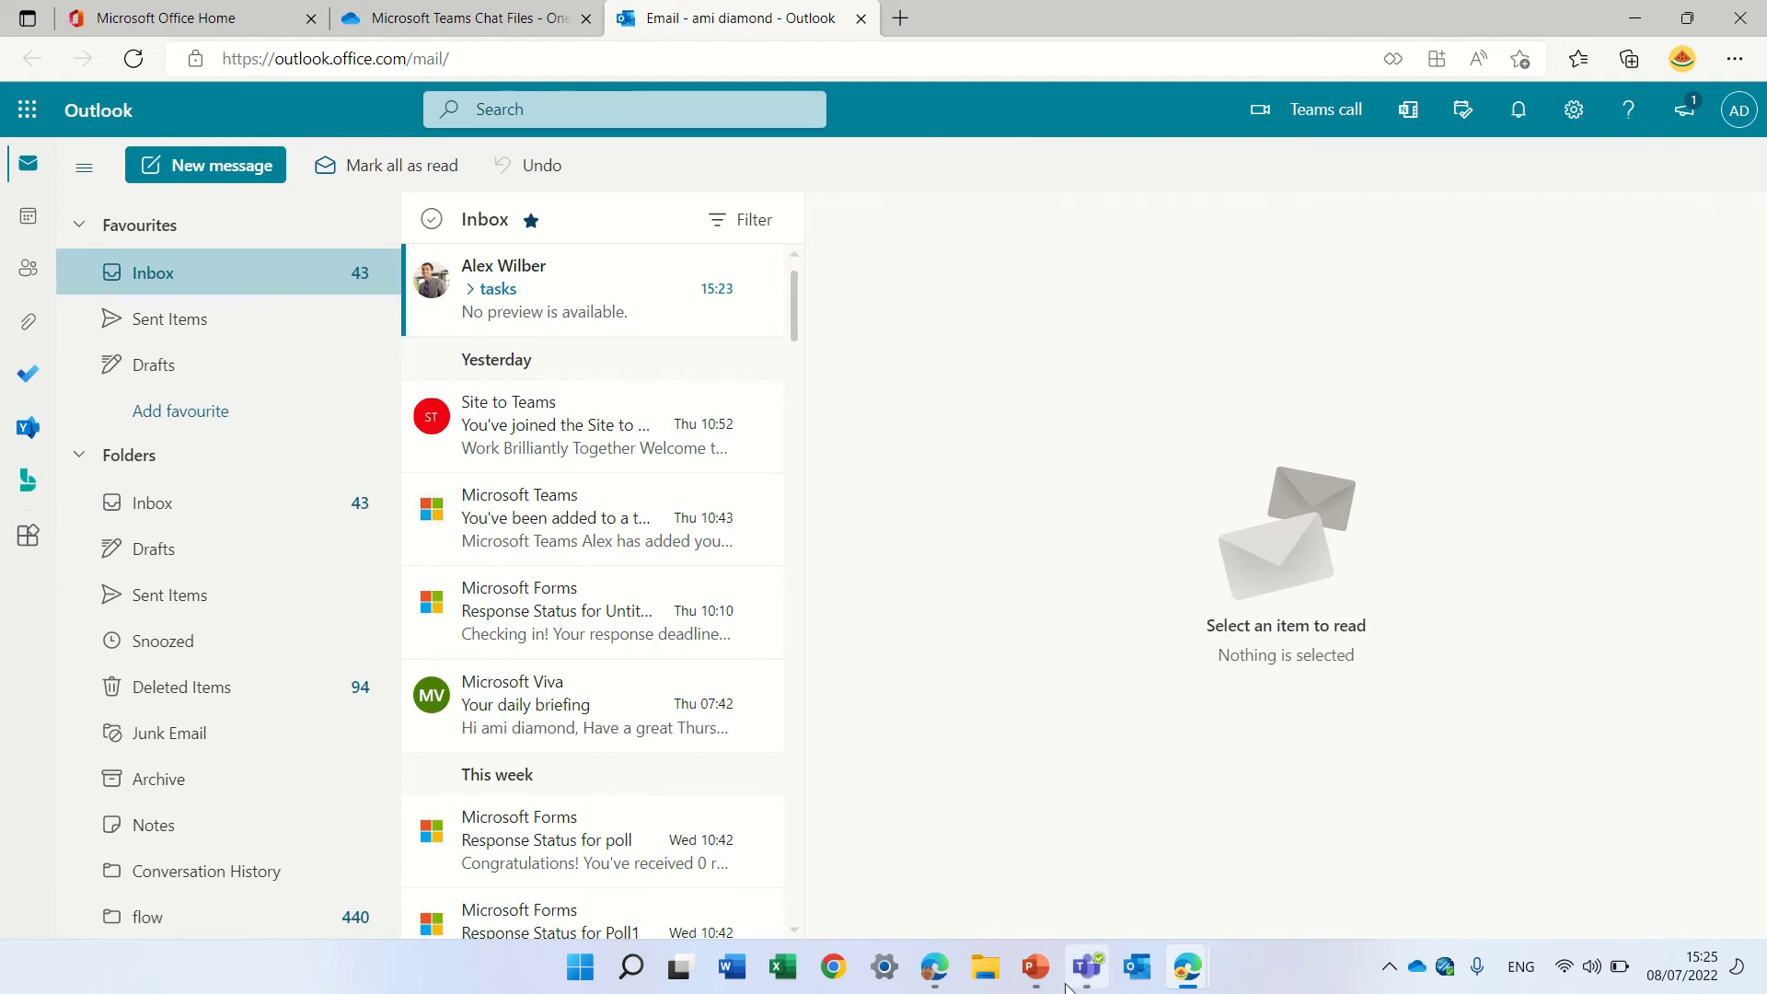
Step: Switch to the contact's Teams chat, paste the copied Loop table into a new message and view its link settings
mouse_move(1108, 974)
click(1093, 830)
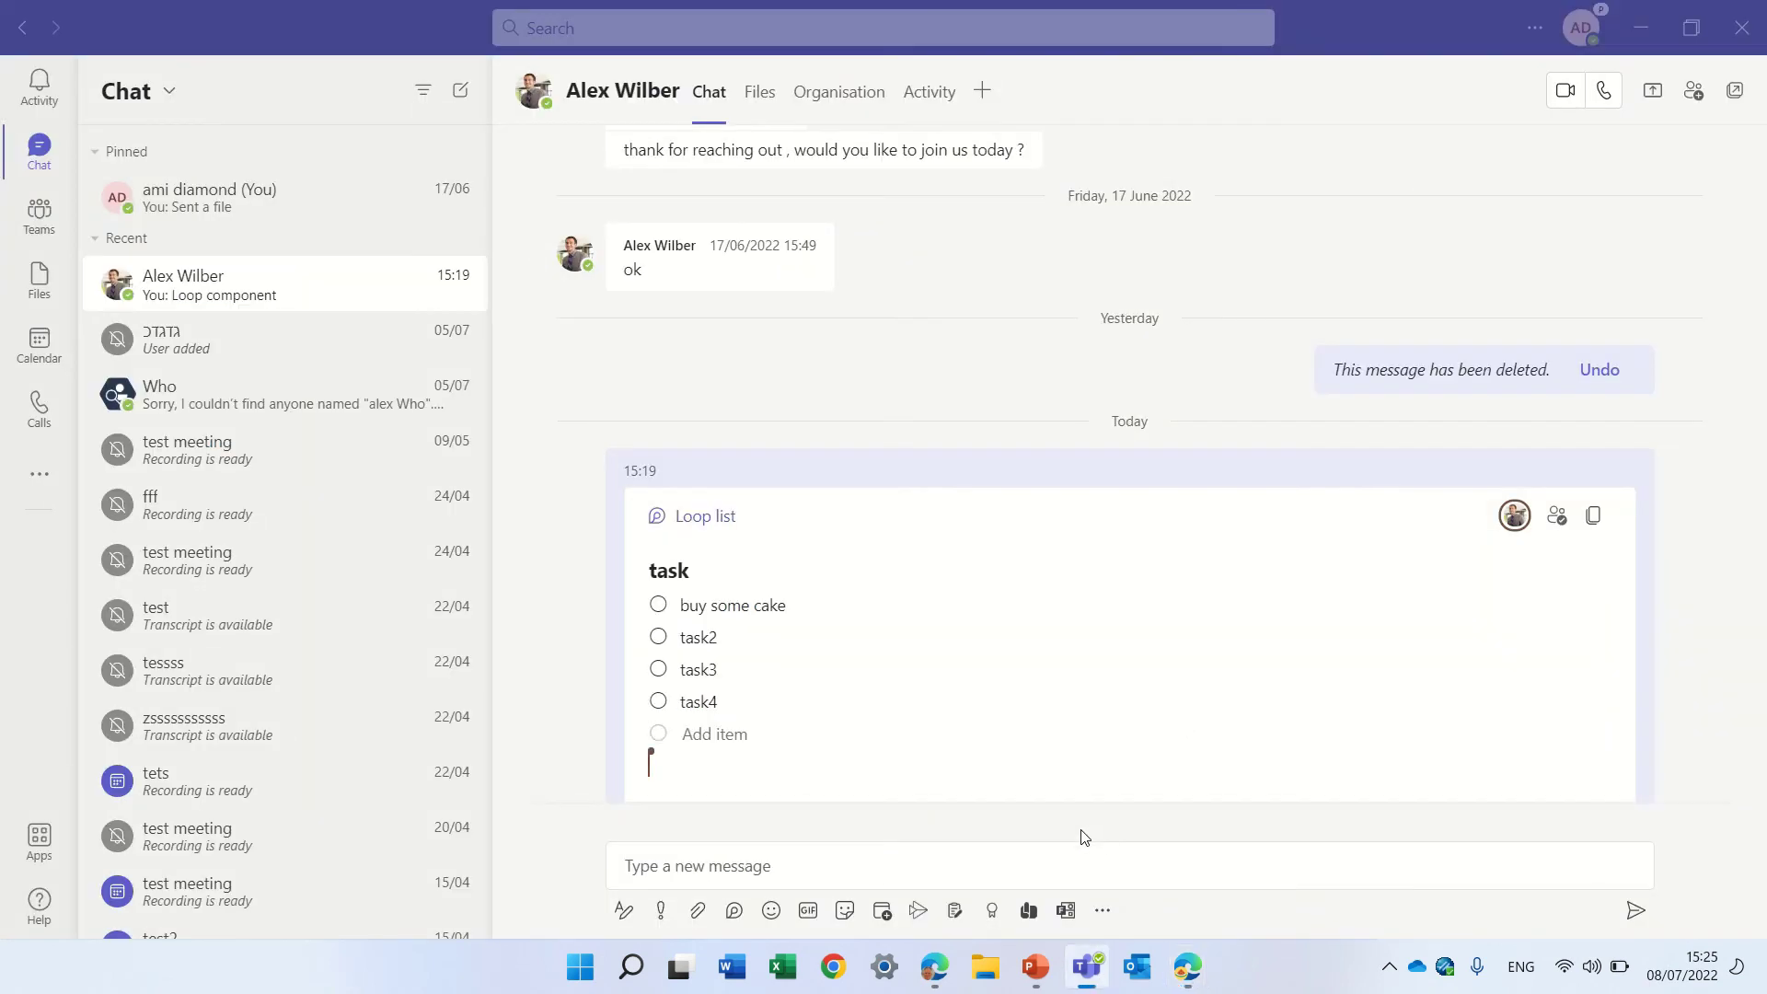
click(783, 869)
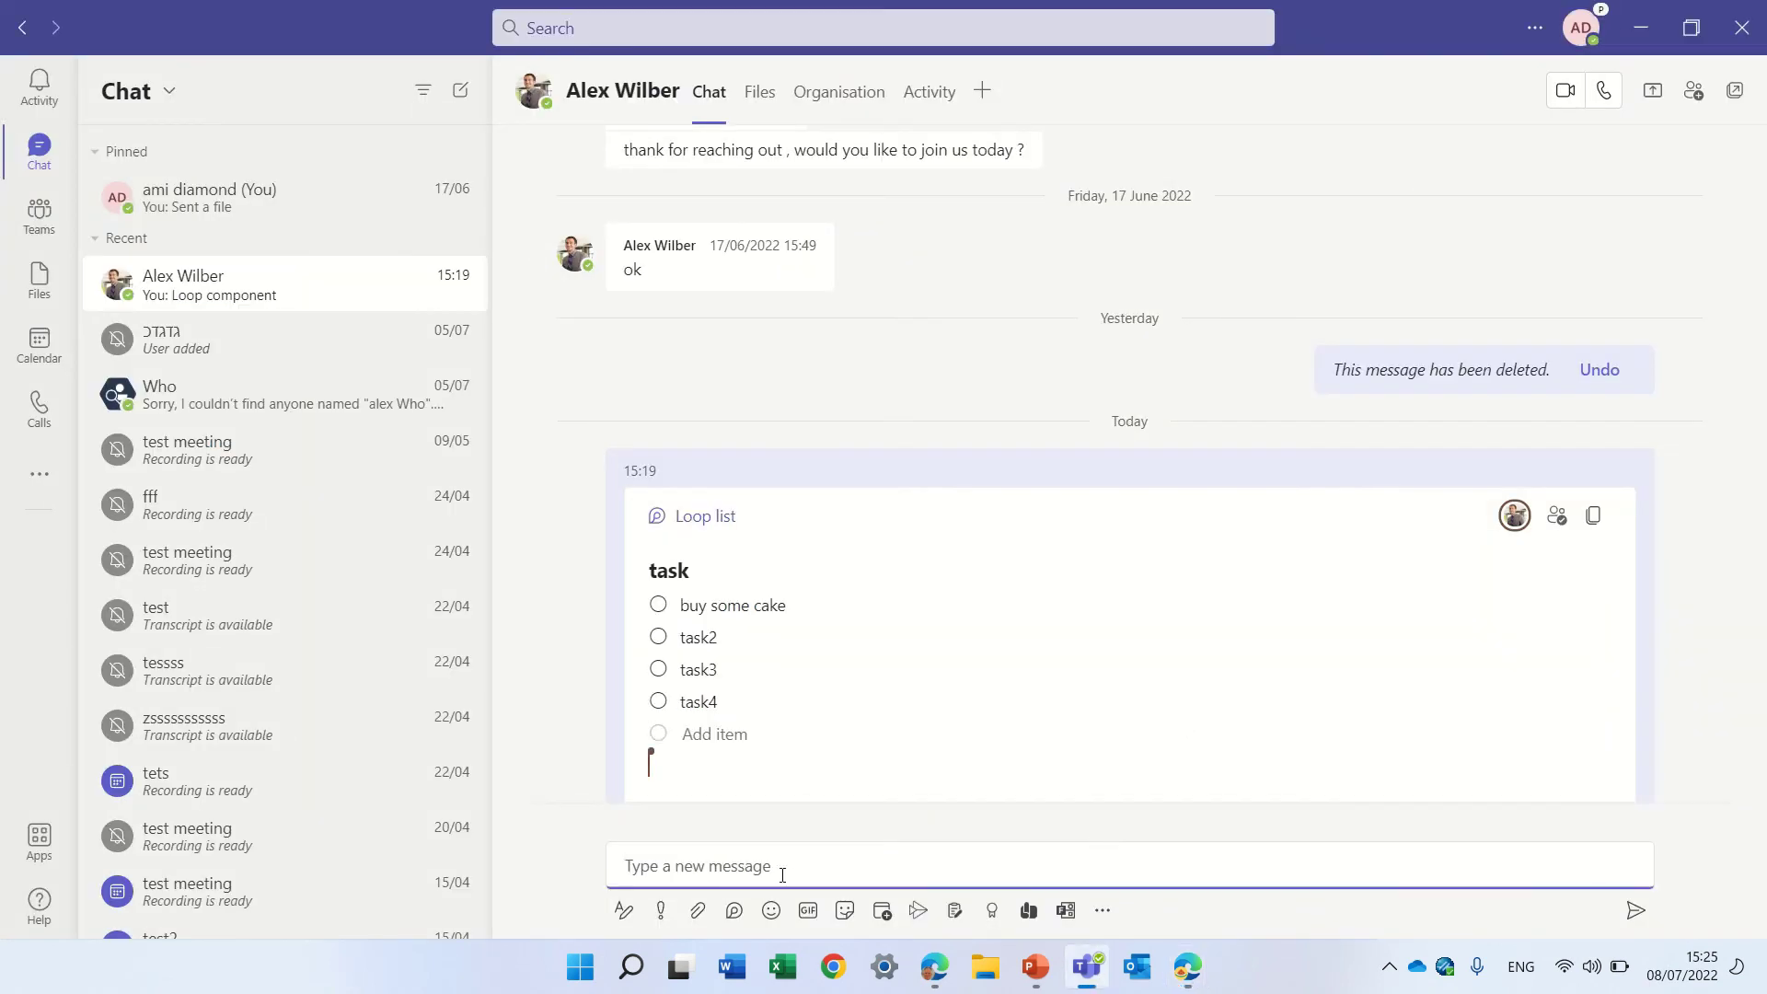
key(ctrl+v)
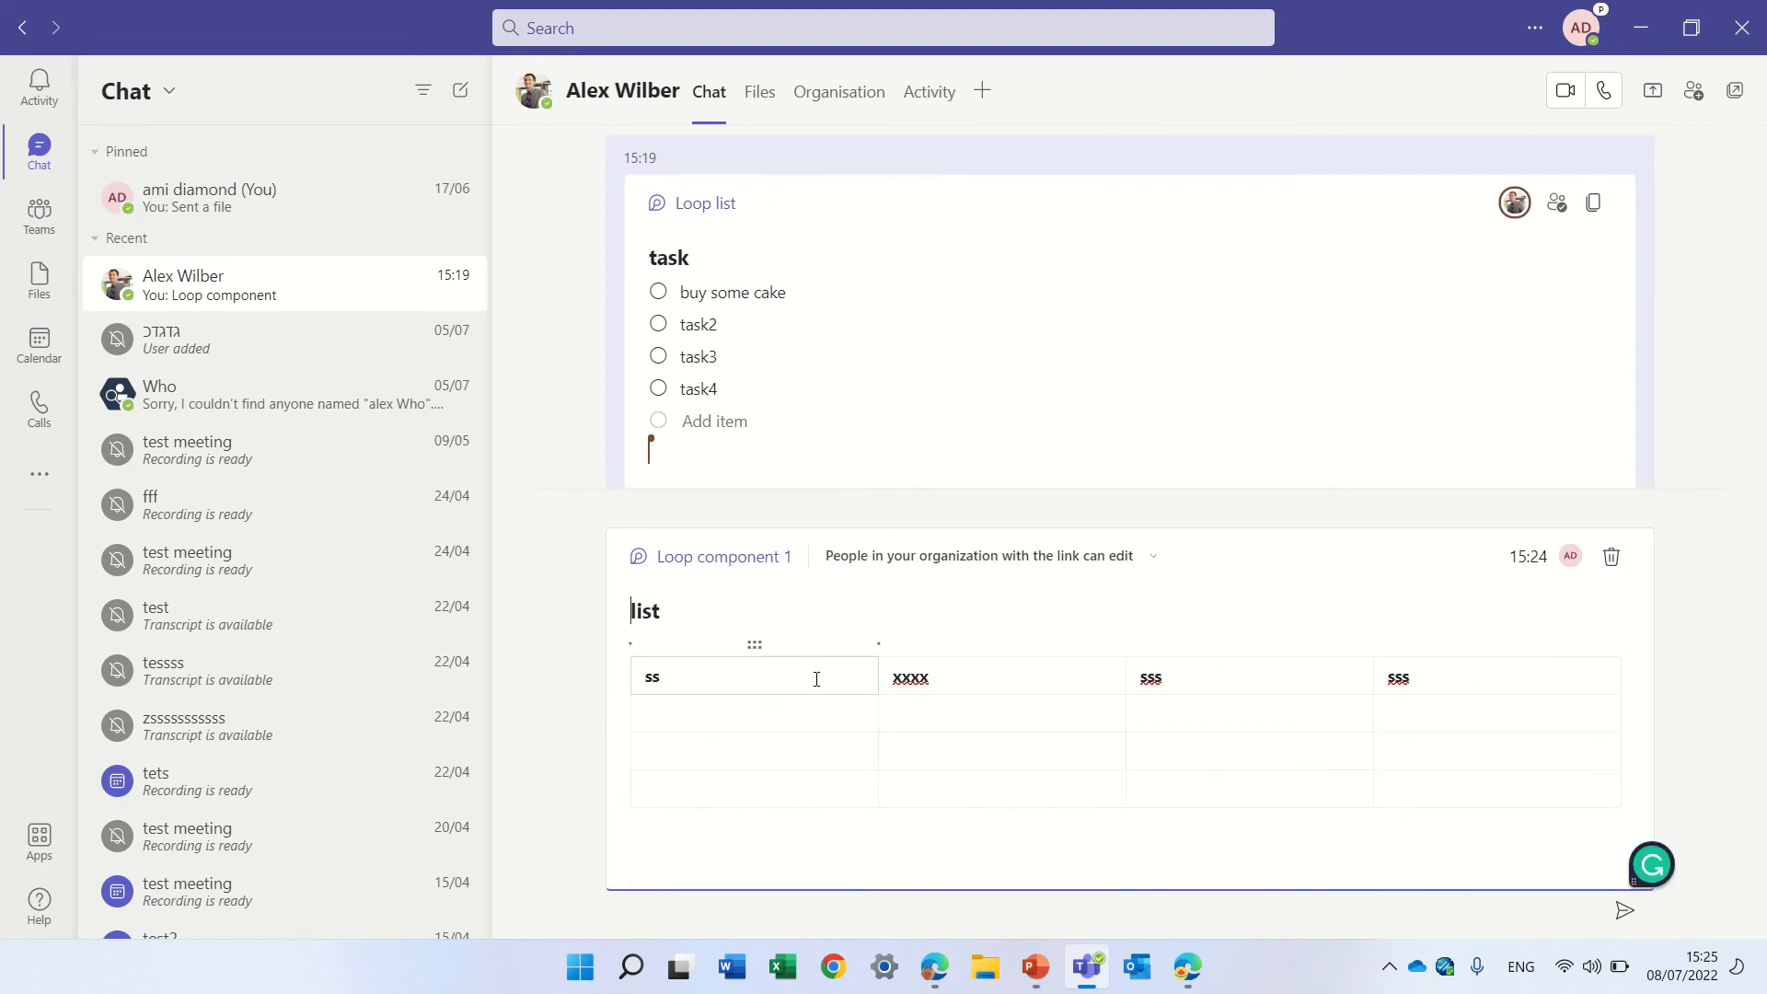
click(943, 572)
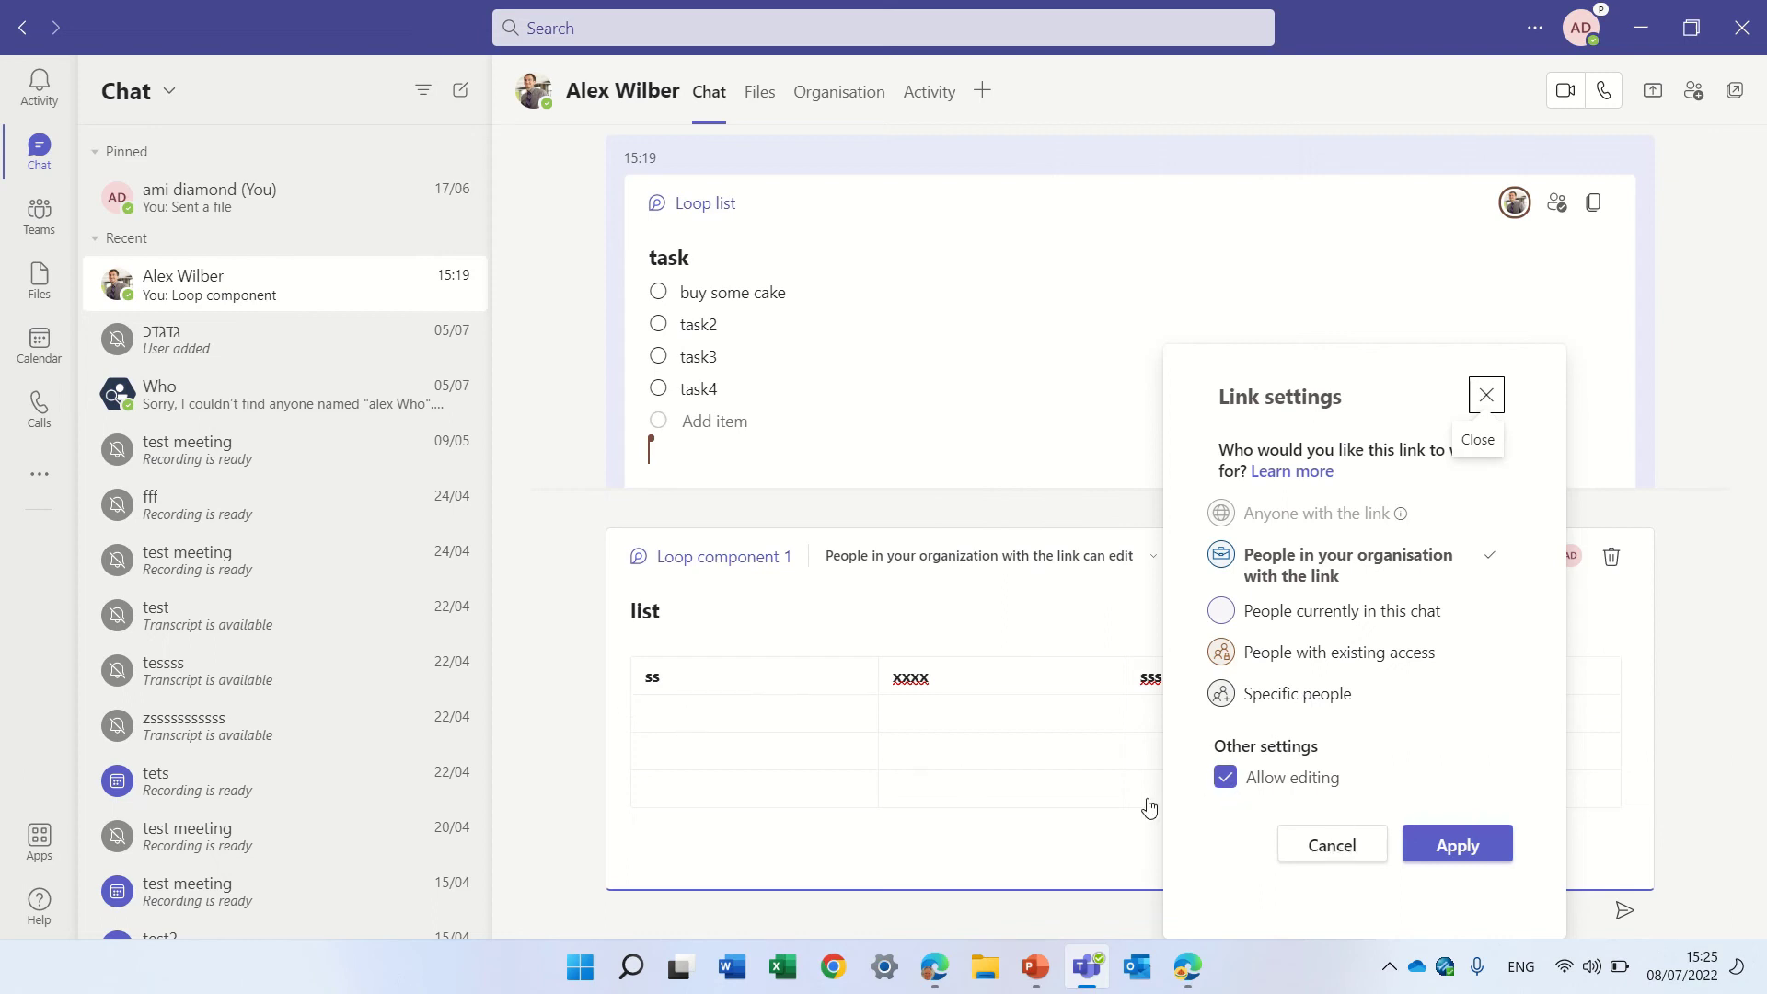
Step: Fill the row below the Loop table's header with "ssss", "ddd", "dddd" and "dddd"
click(773, 713)
text(s)
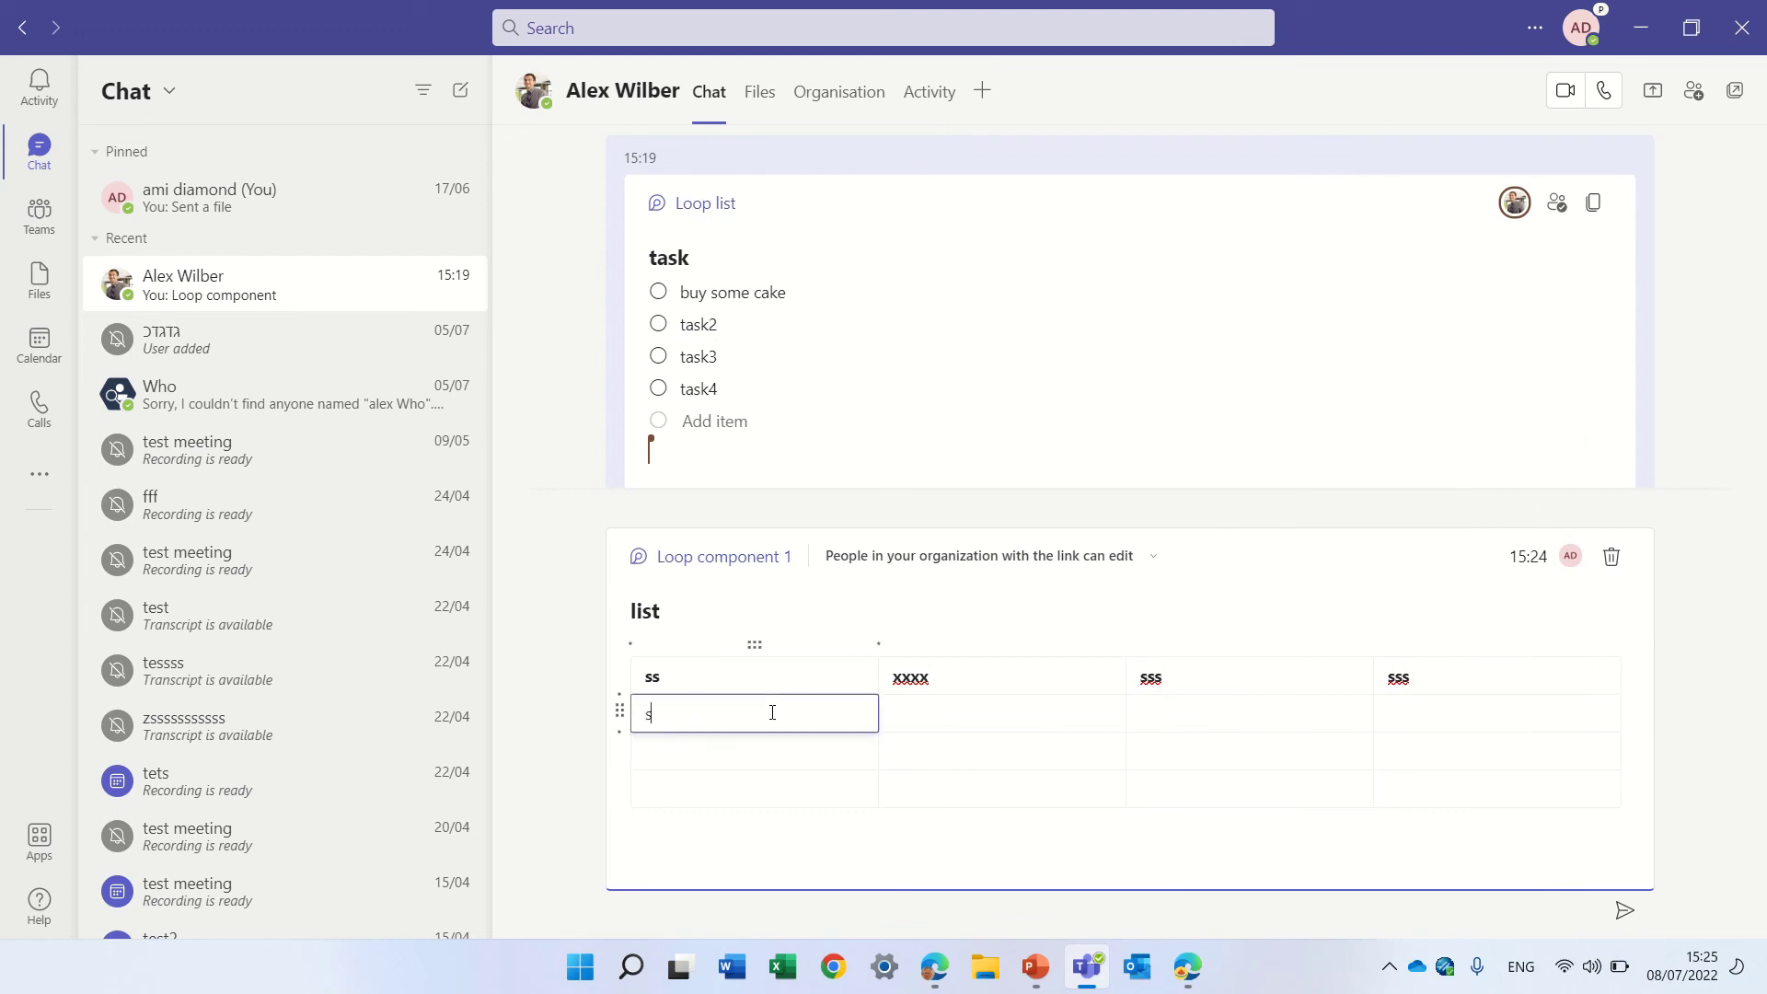
text(sss)
click(1026, 725)
text(ddd)
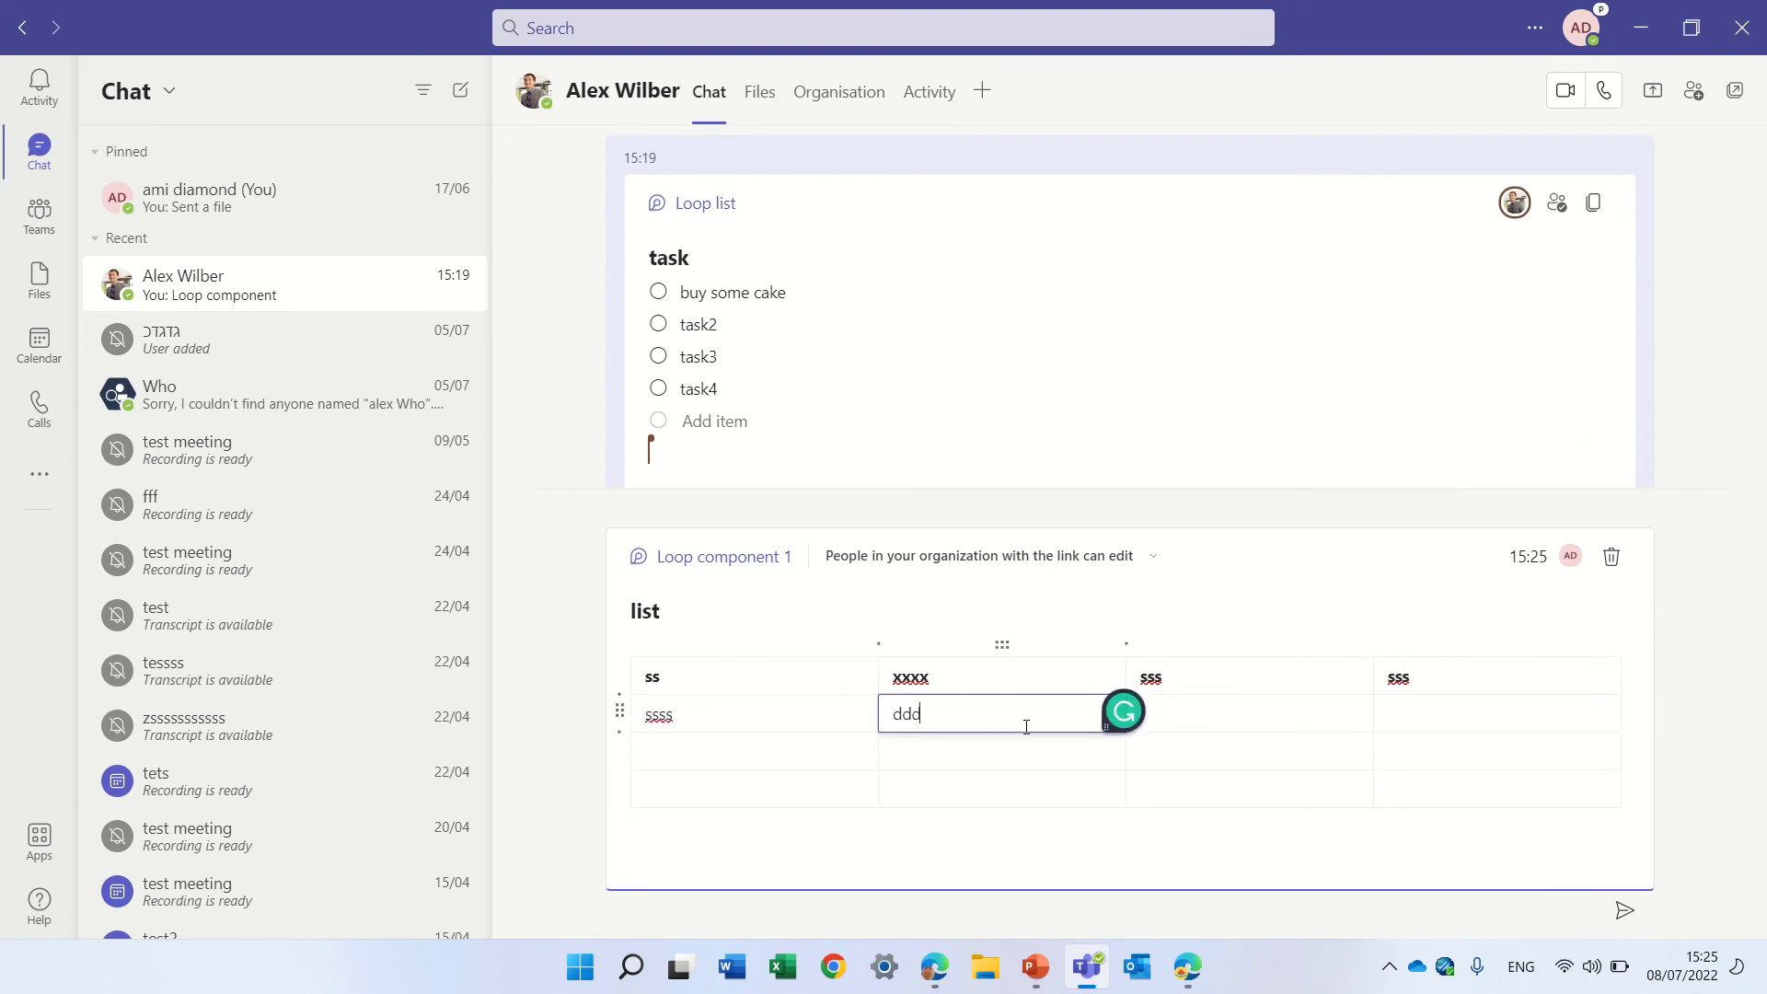
click(1213, 717)
text(dddd)
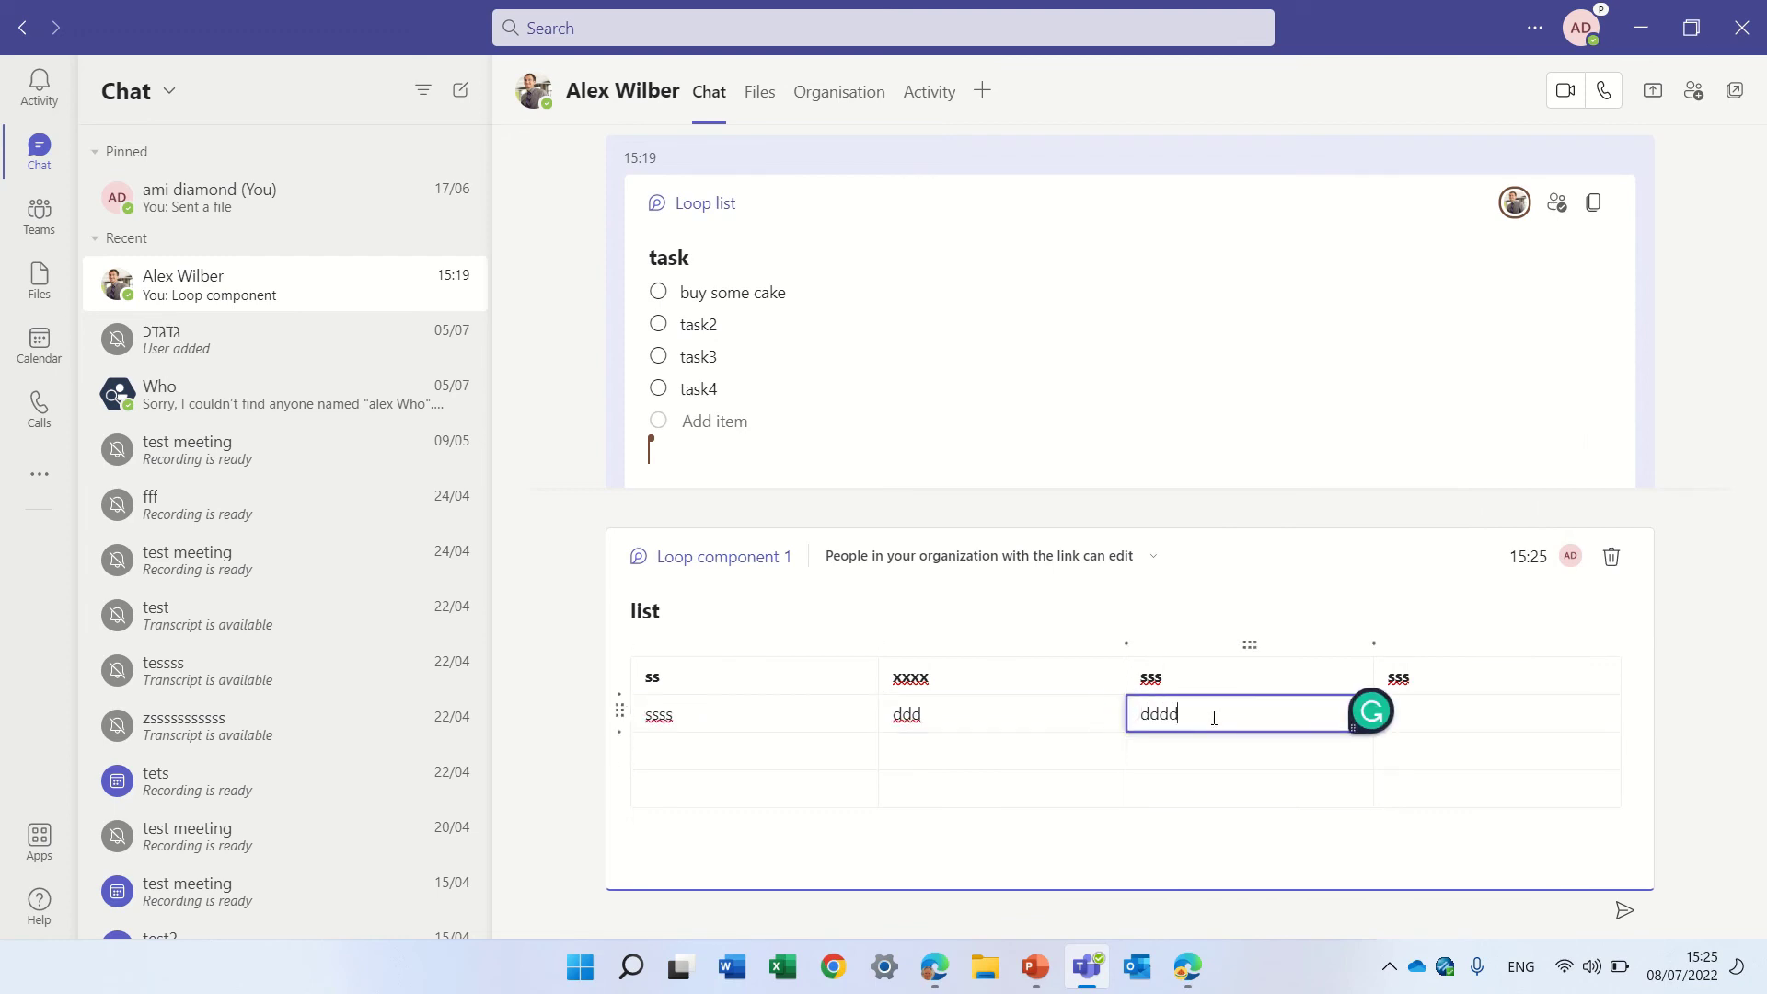
click(1501, 720)
text(dddd)
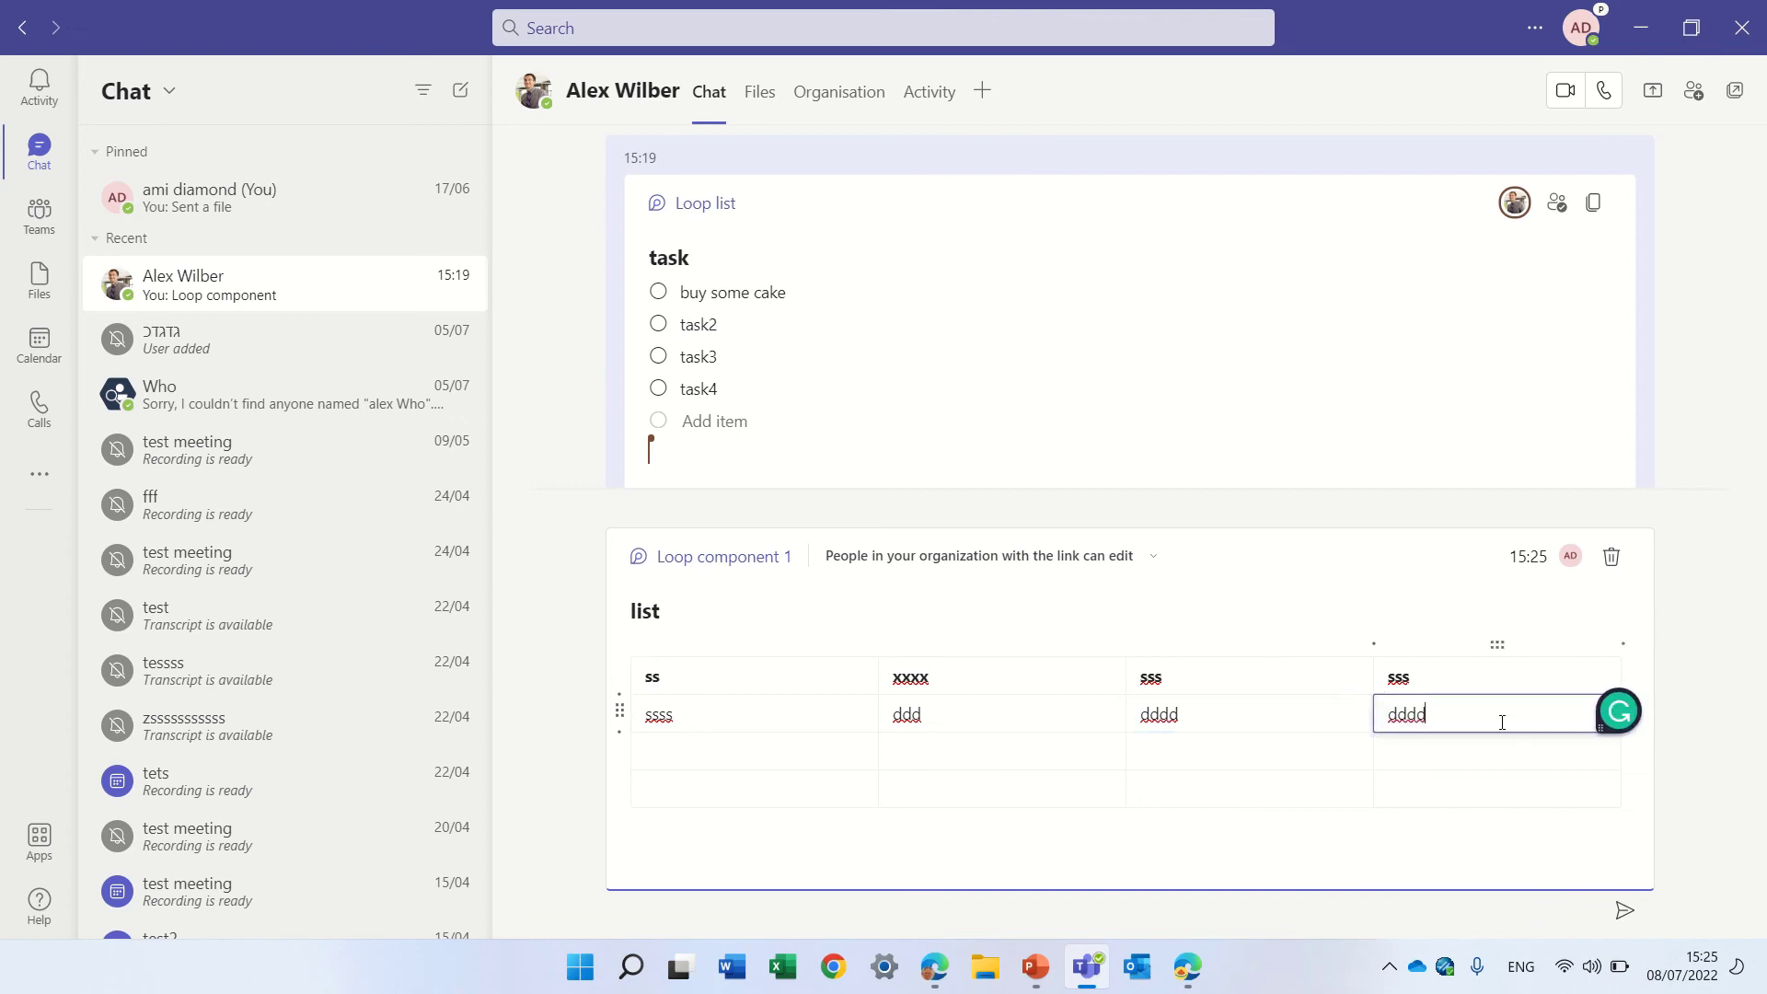
Step: Copy the link of the chat's "task" Loop list, switch to Outlook and address a new email to the same contact
click(1593, 203)
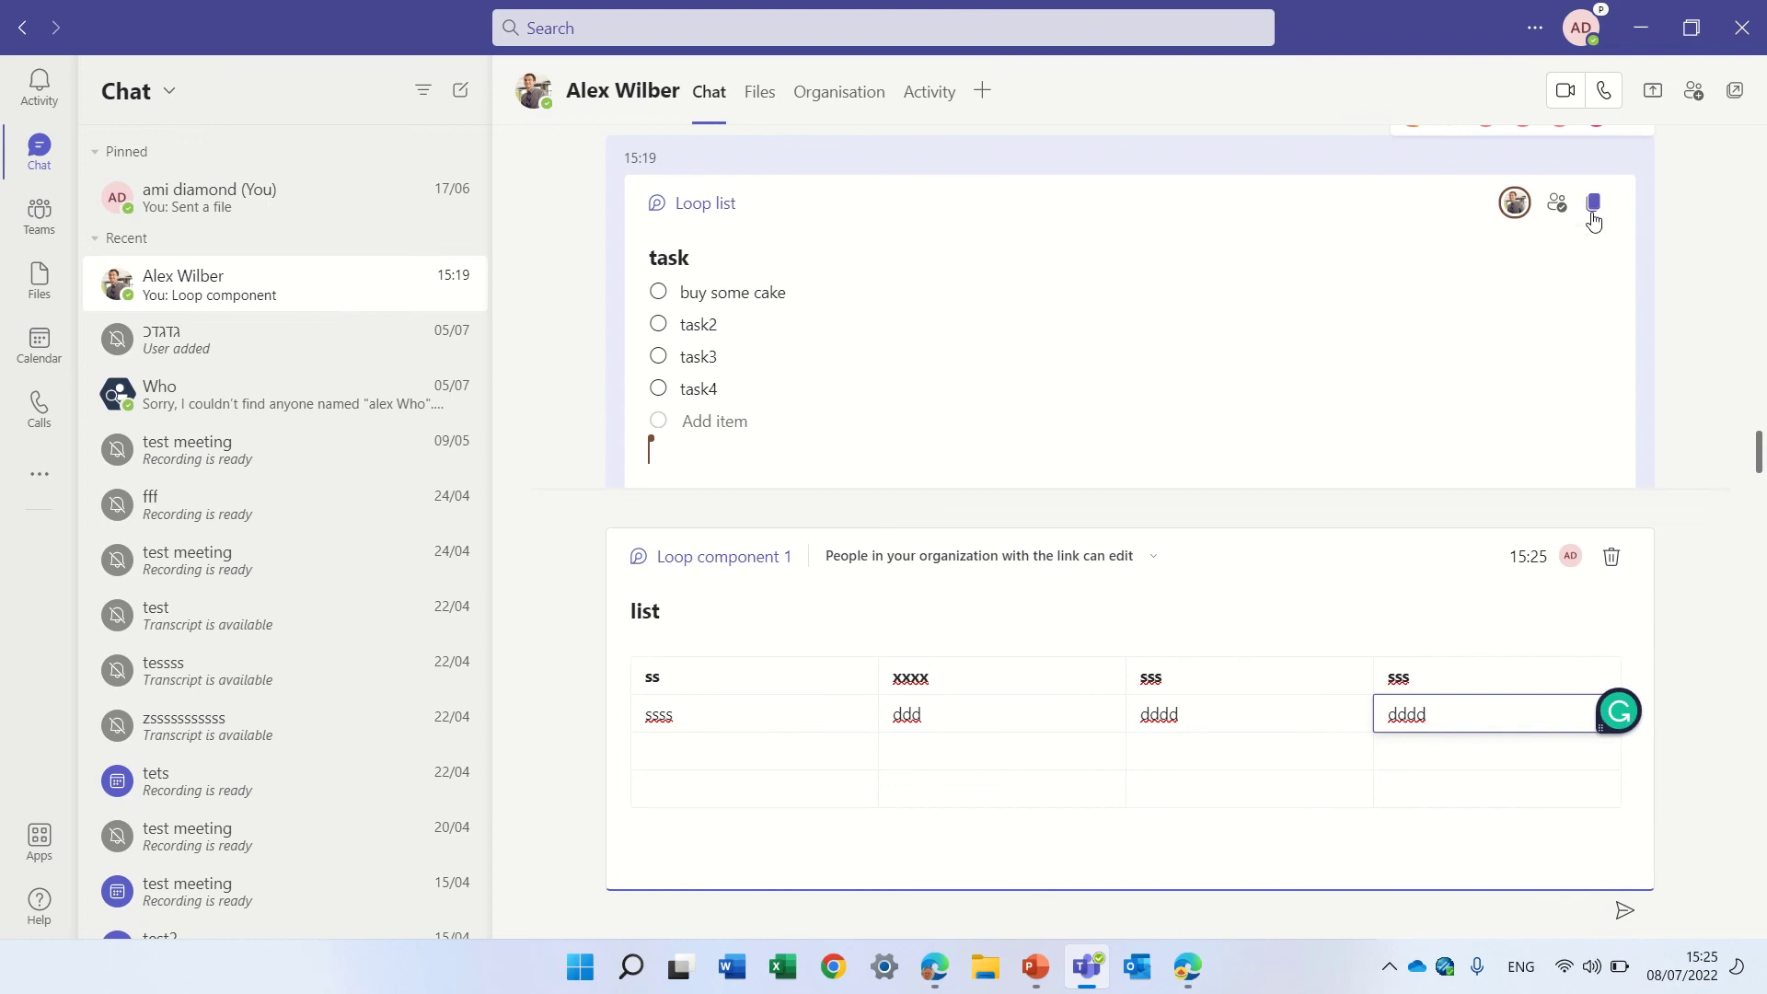
mouse_move(1089, 975)
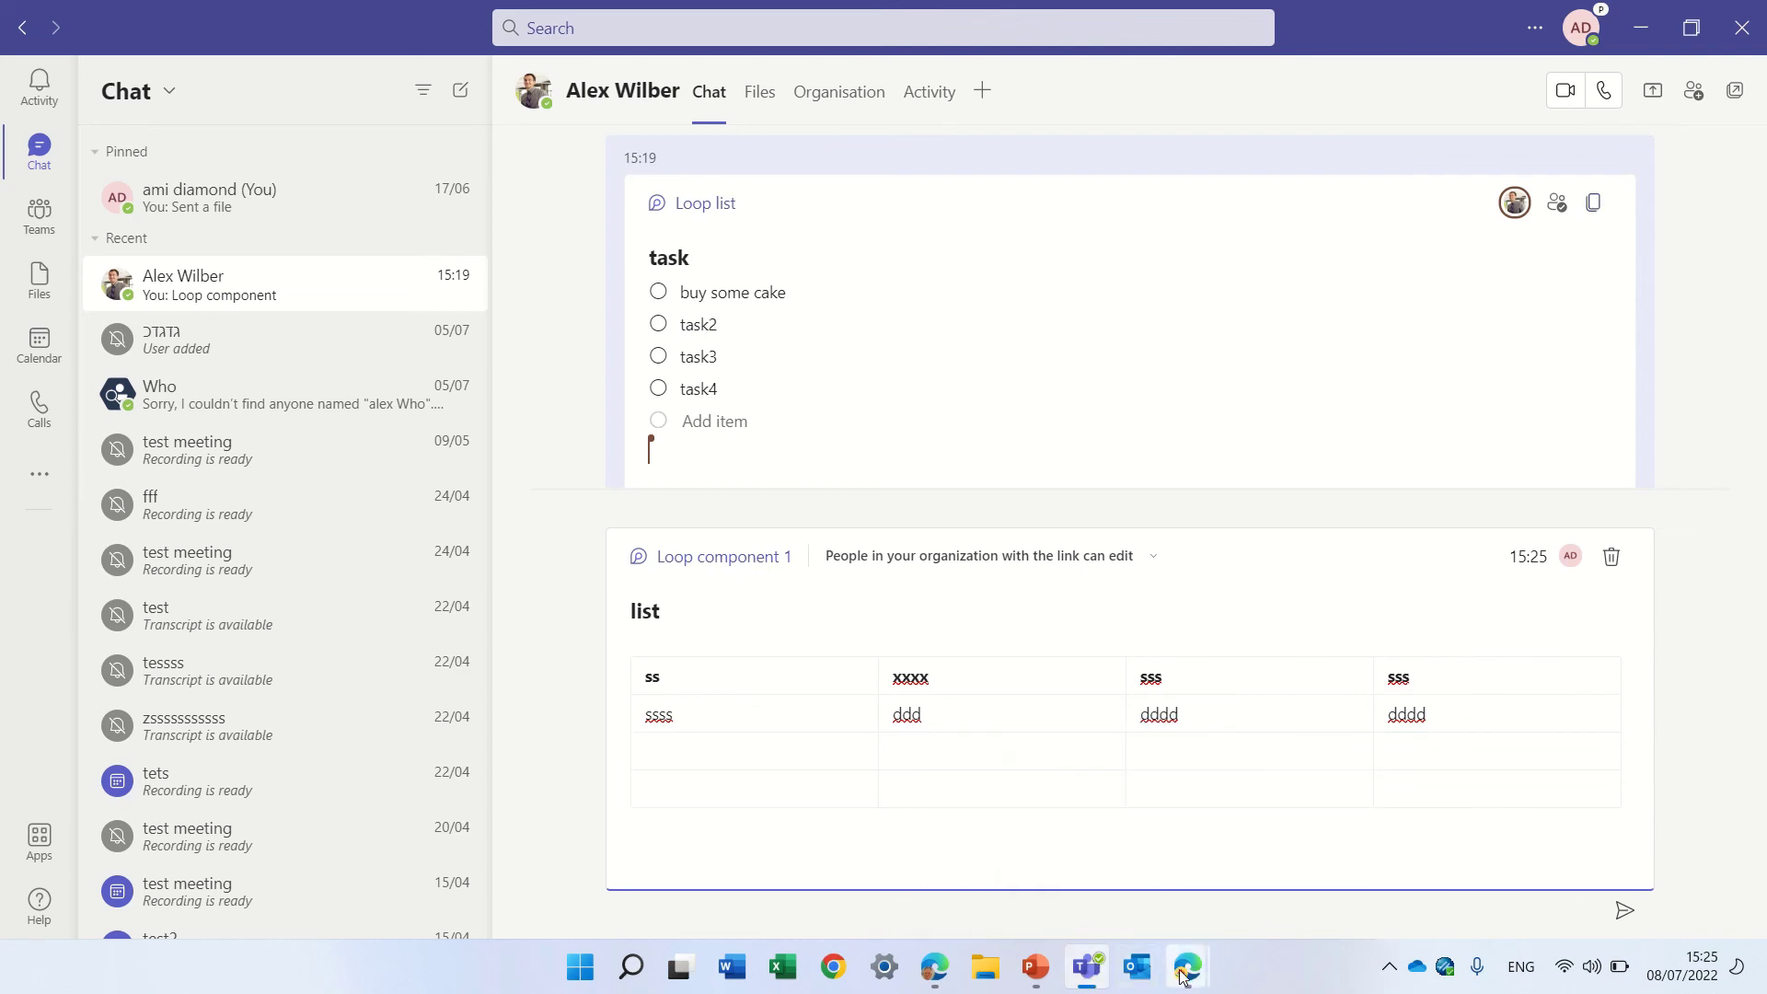
mouse_move(1187, 974)
click(1075, 833)
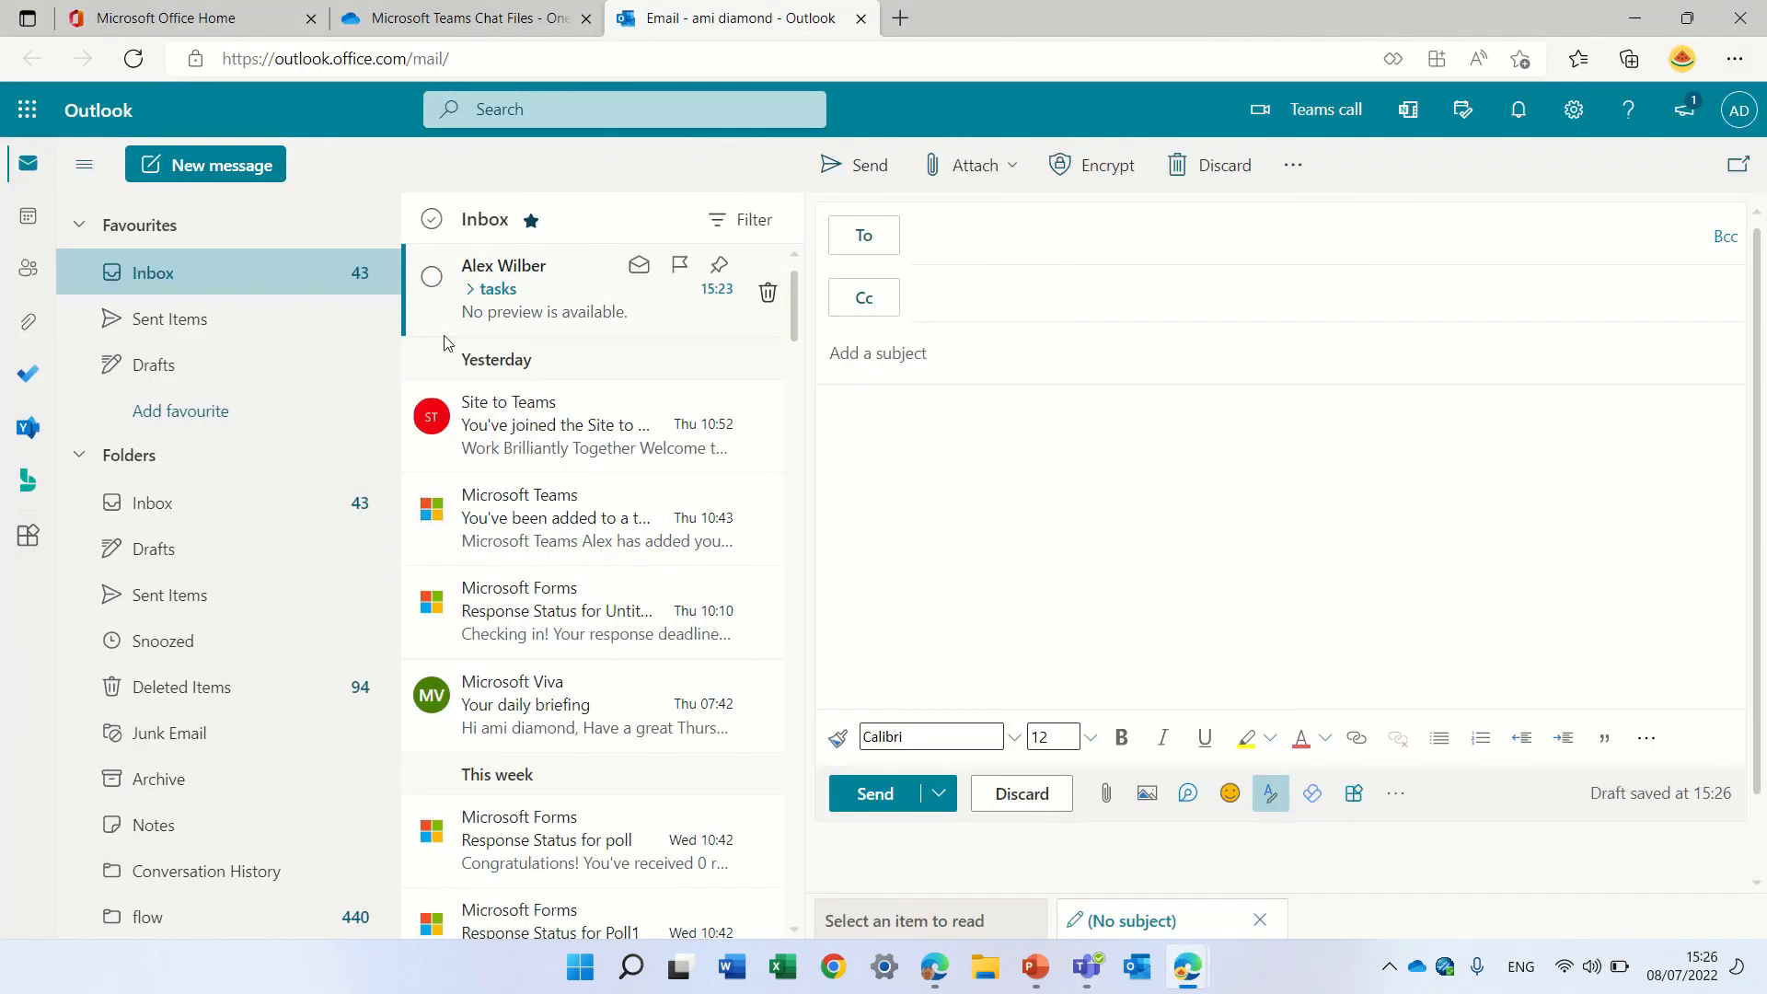
text(le)
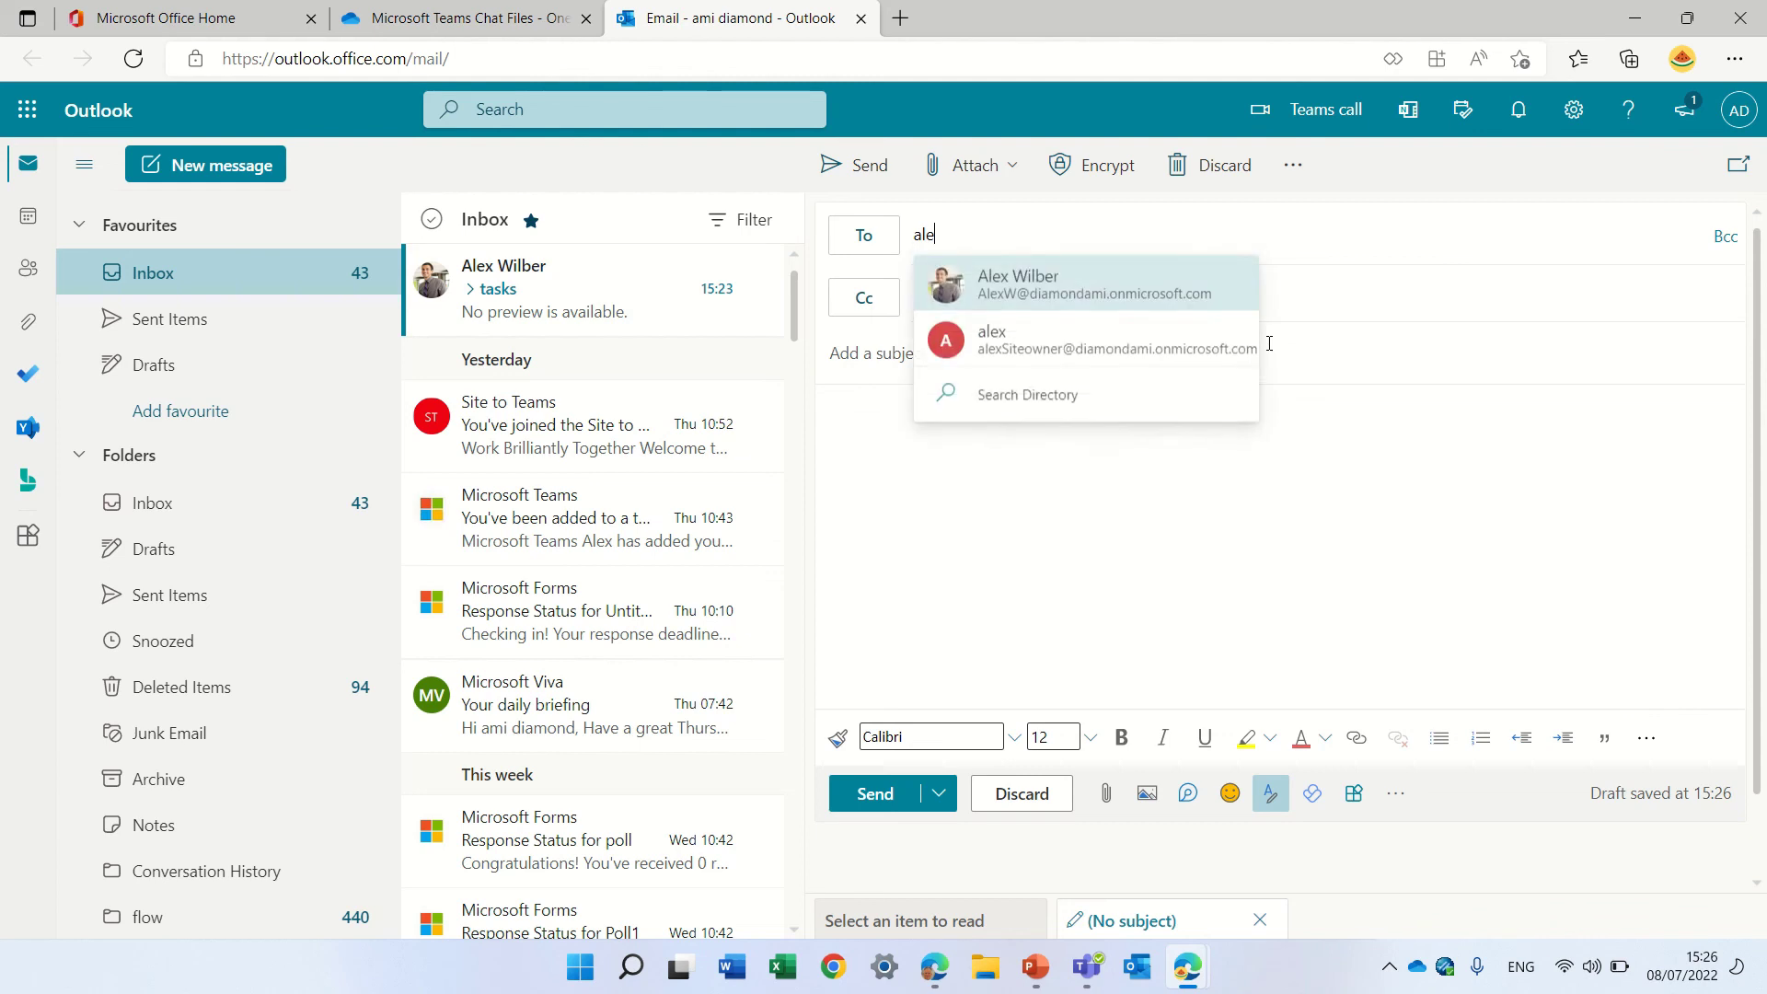
click(1065, 287)
Step: Paste the "task" Loop list into the email body, set the subject to "cool" and send it
click(1028, 422)
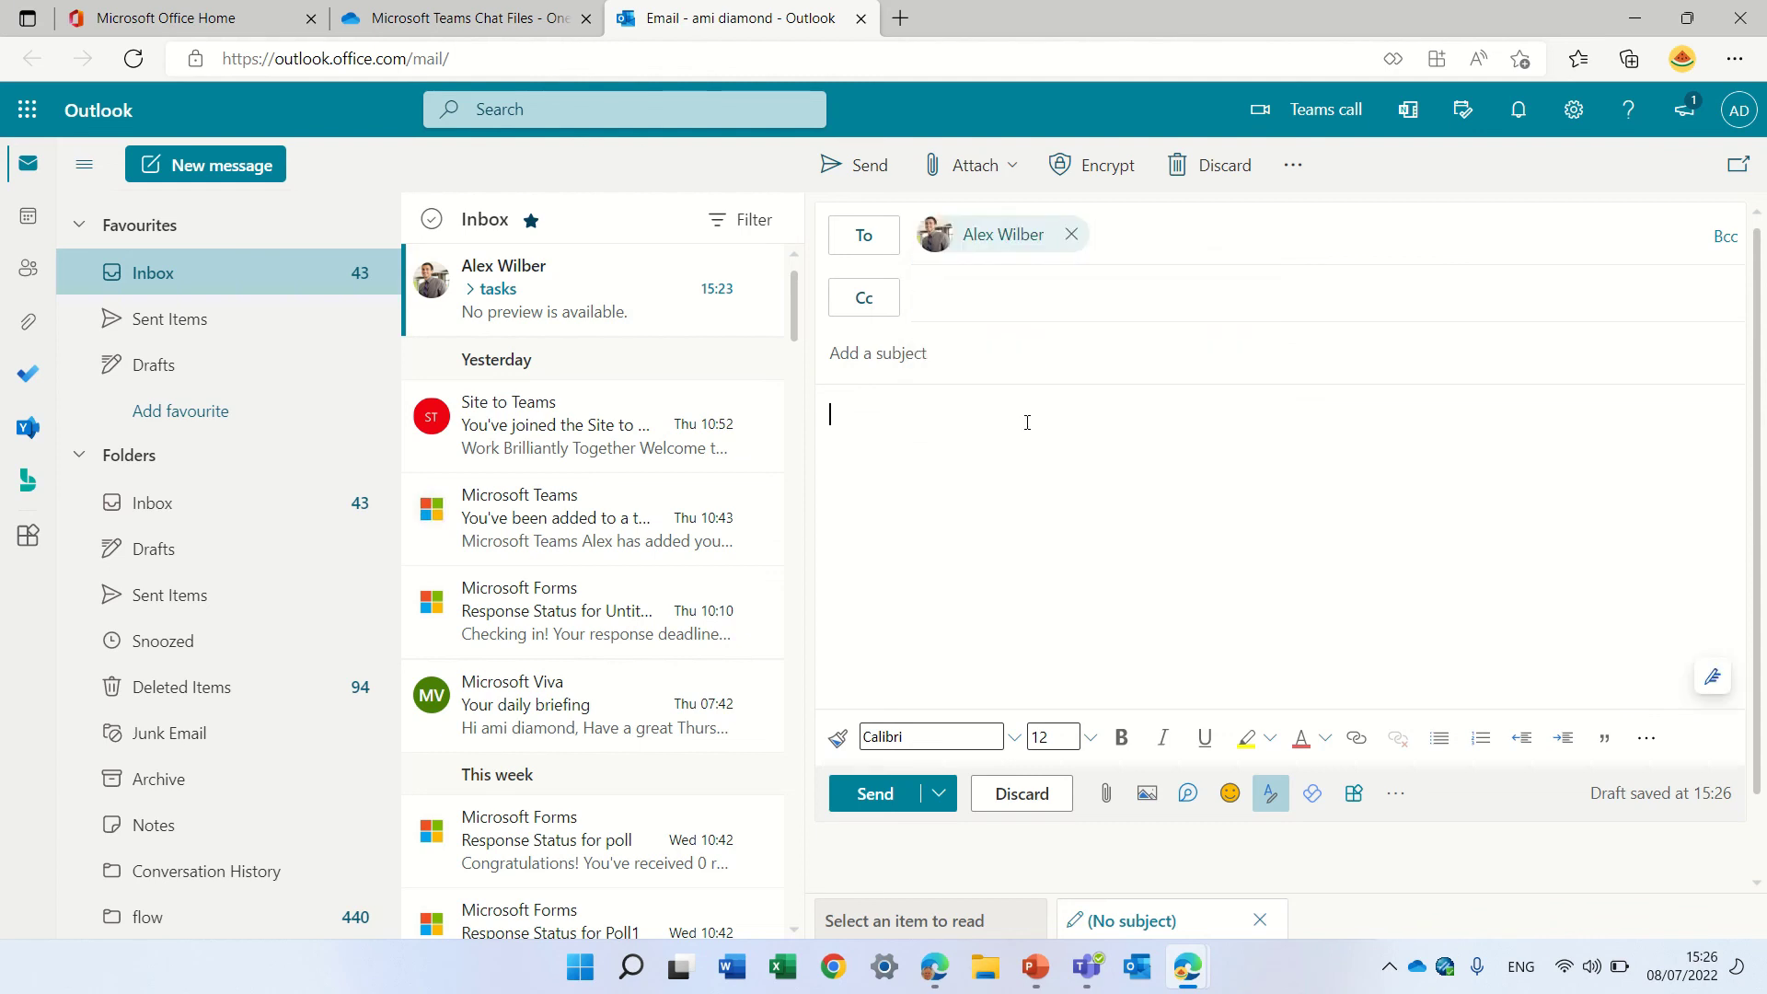
key(ctrl+v)
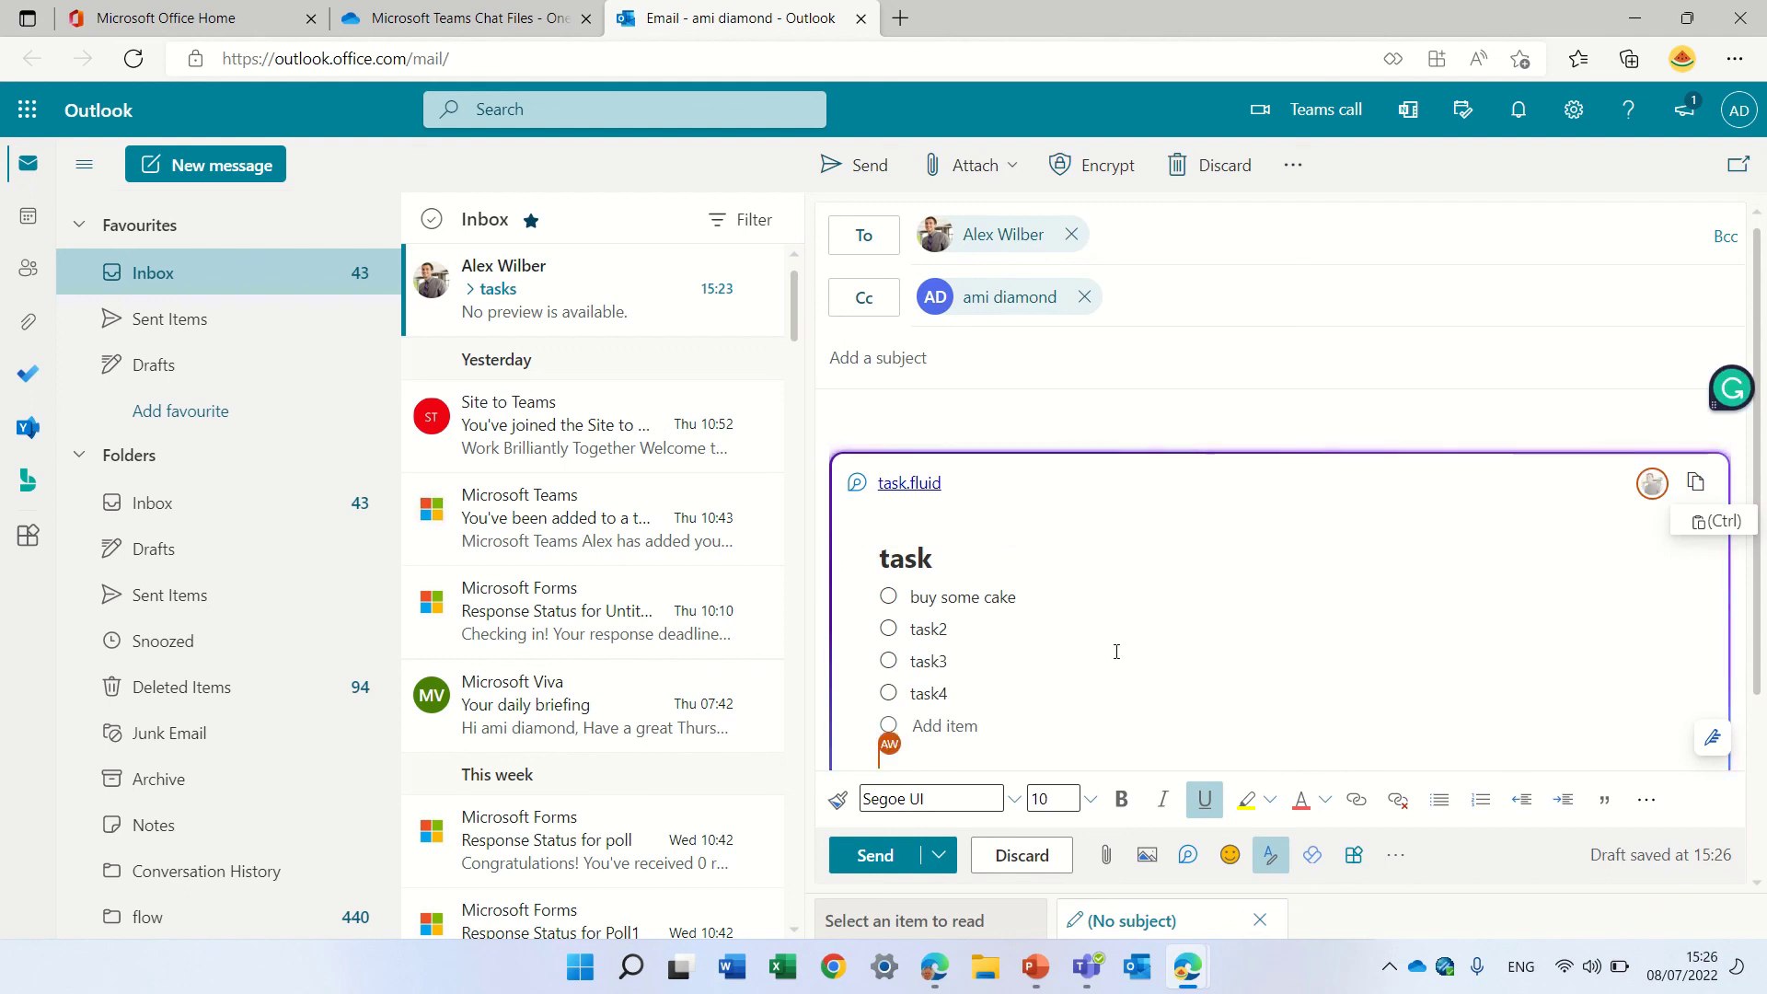
click(1089, 367)
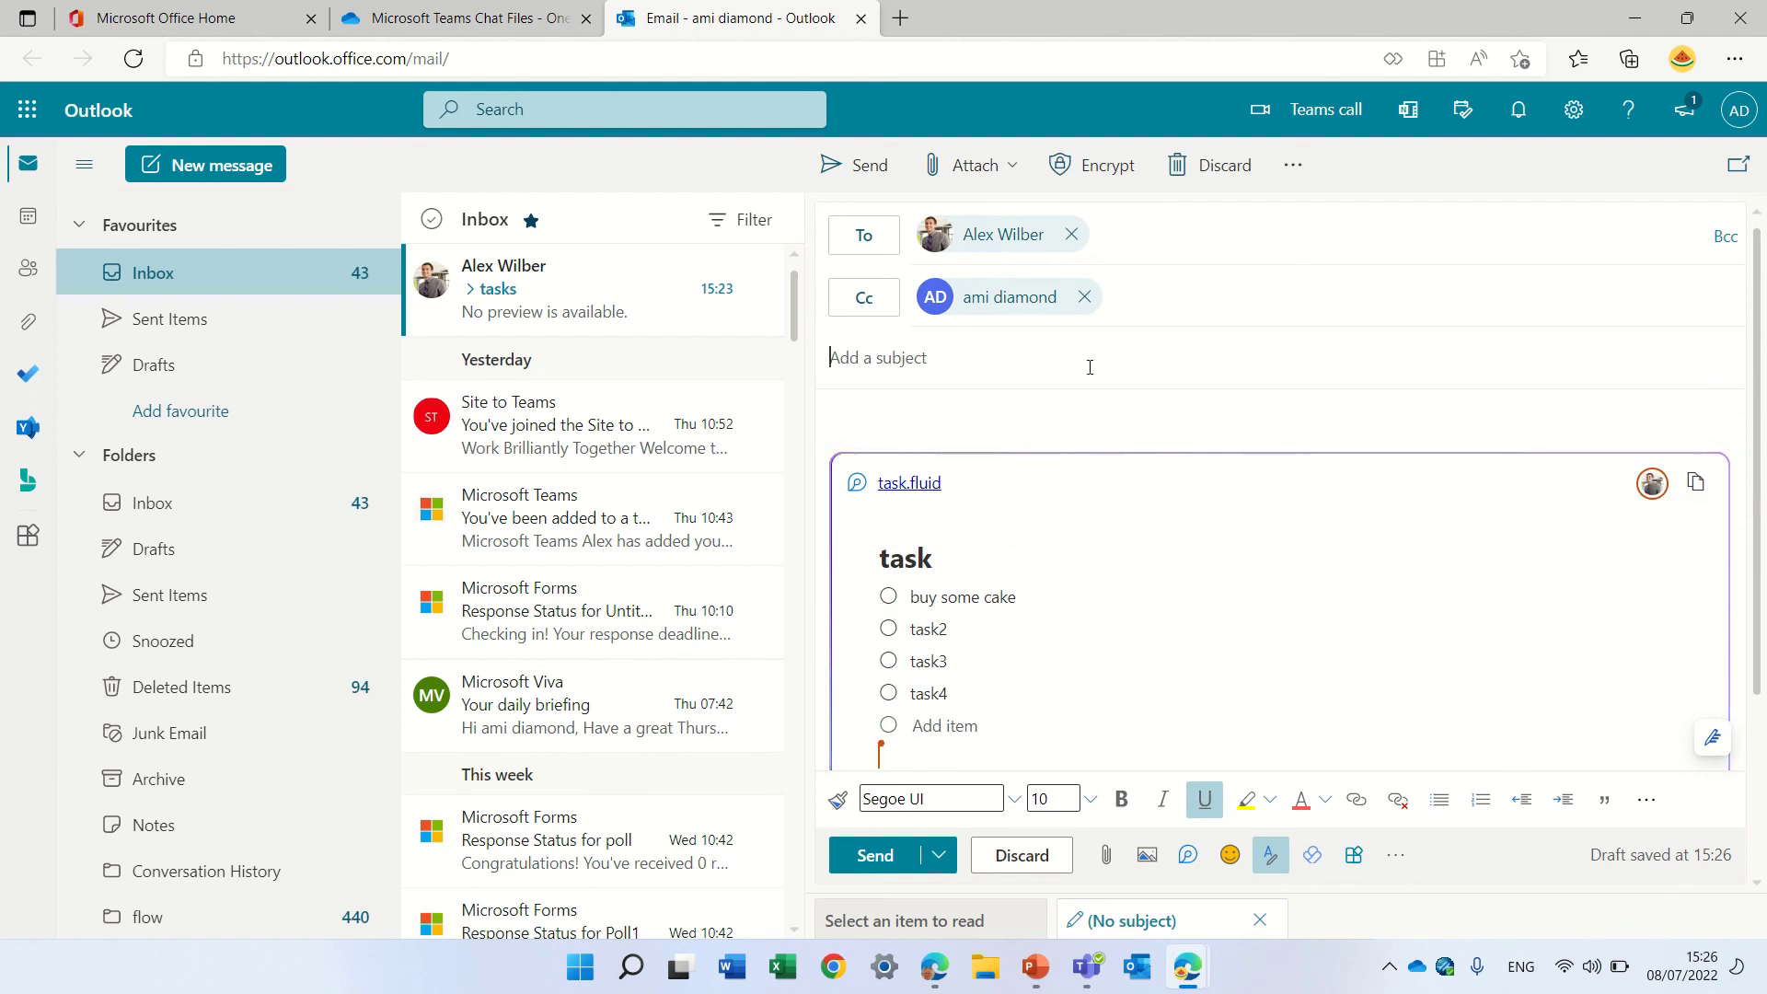
text(cool)
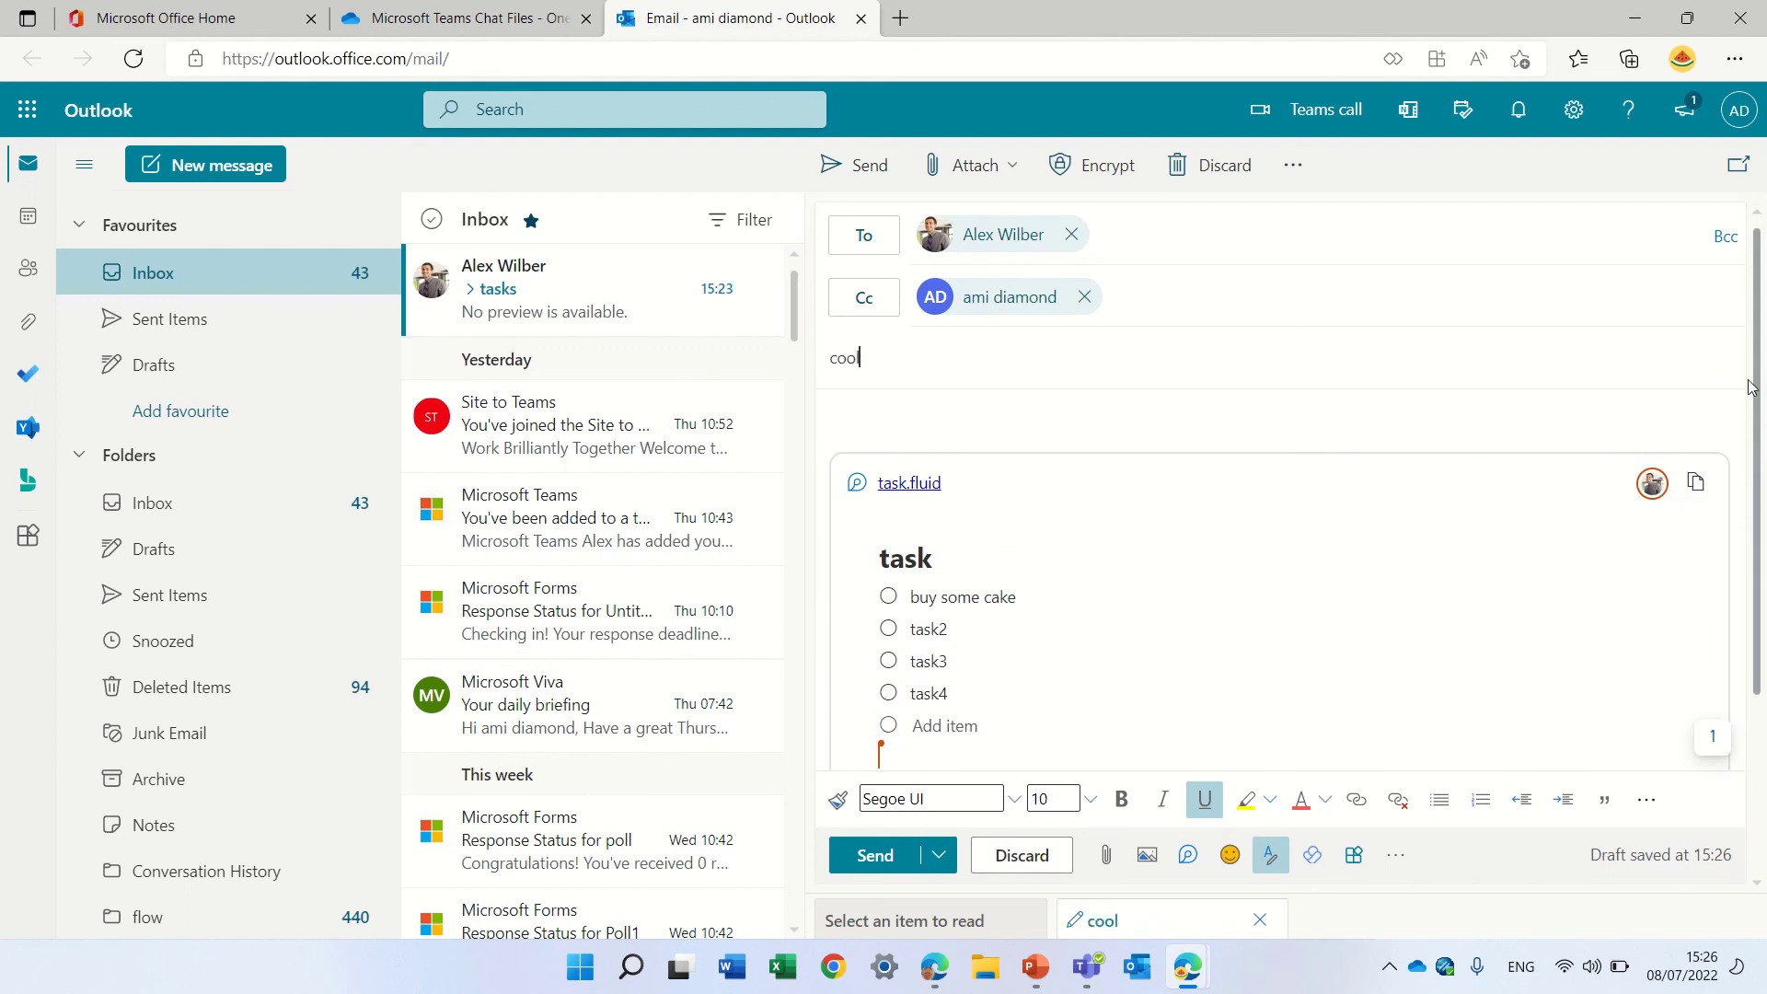
click(876, 856)
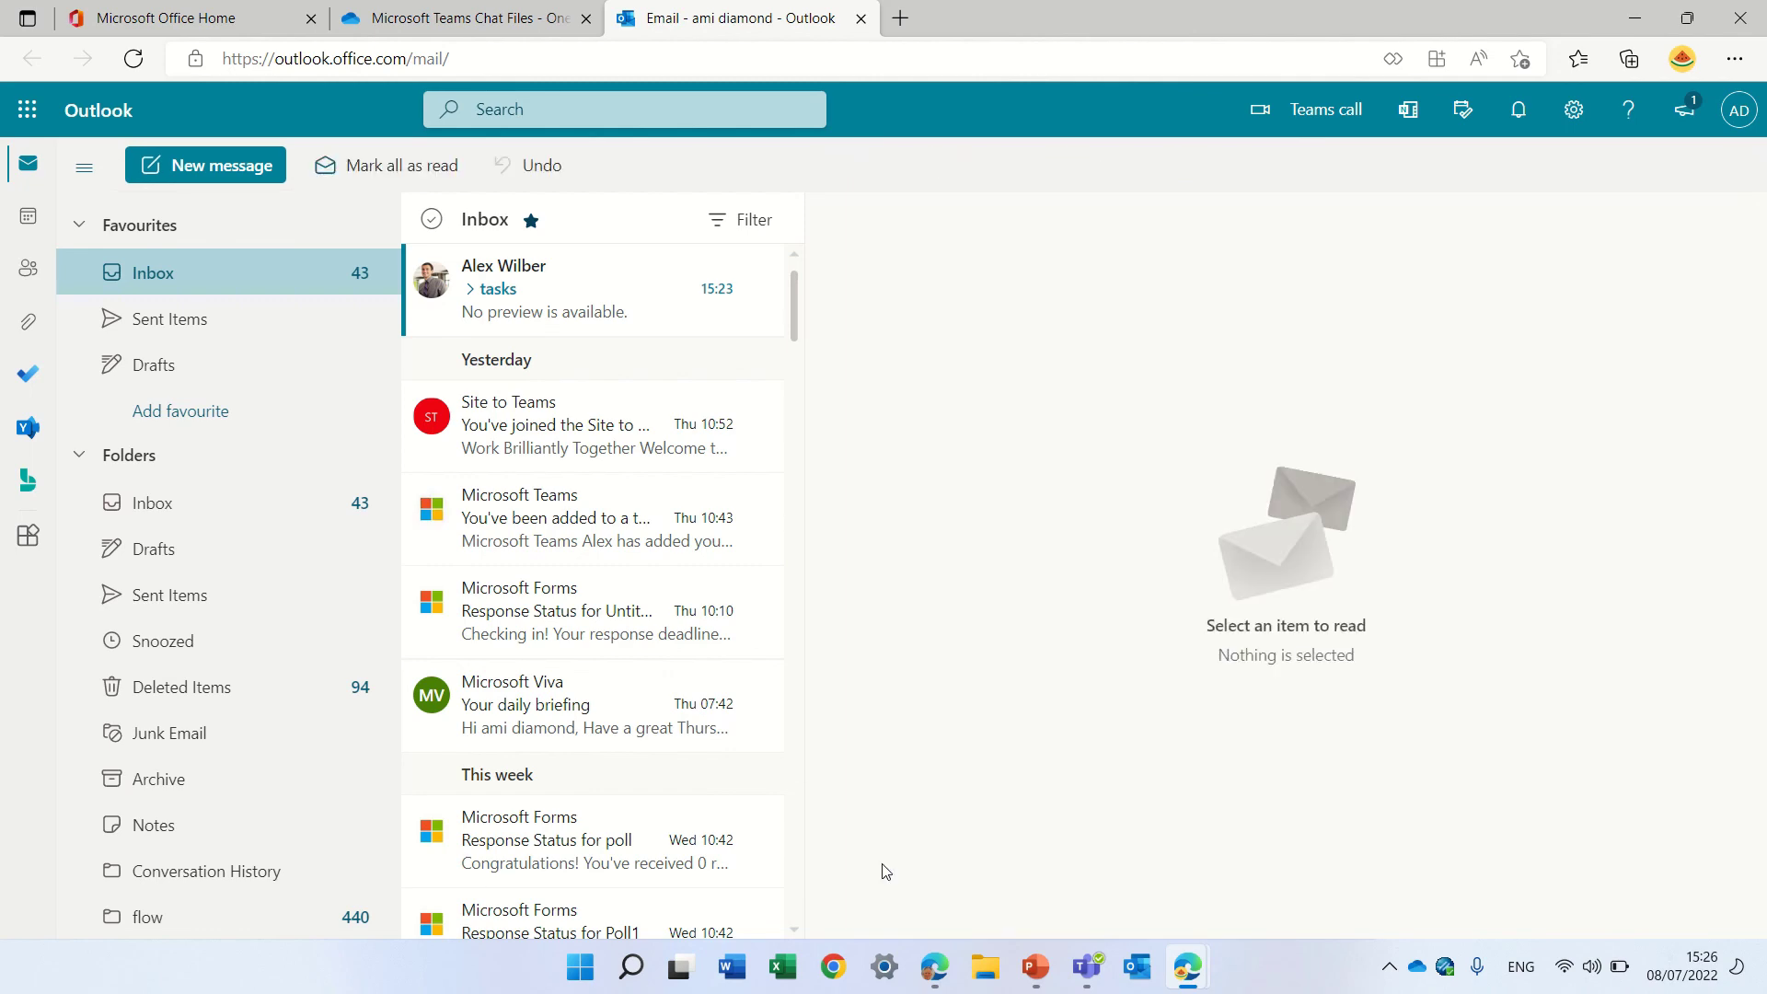
Step: Switch to the recipient's Outlook mailbox in the other browser window and open the received "cool" email
mouse_move(1189, 981)
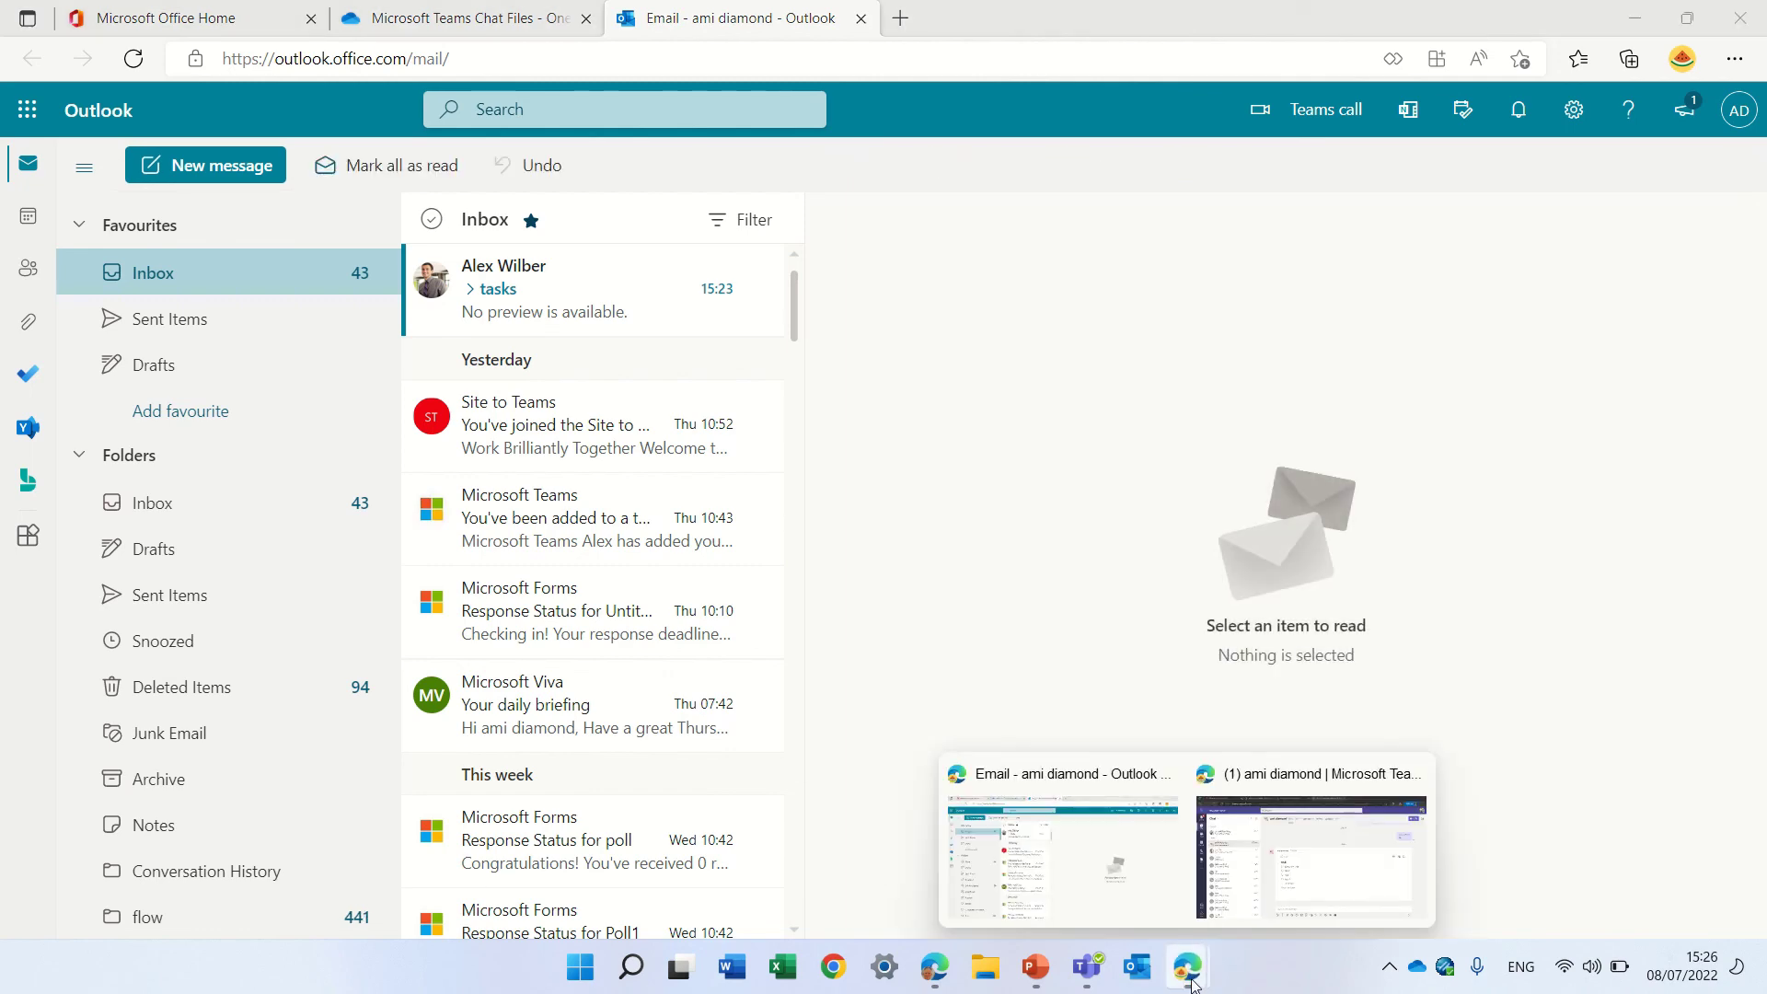
click(1332, 868)
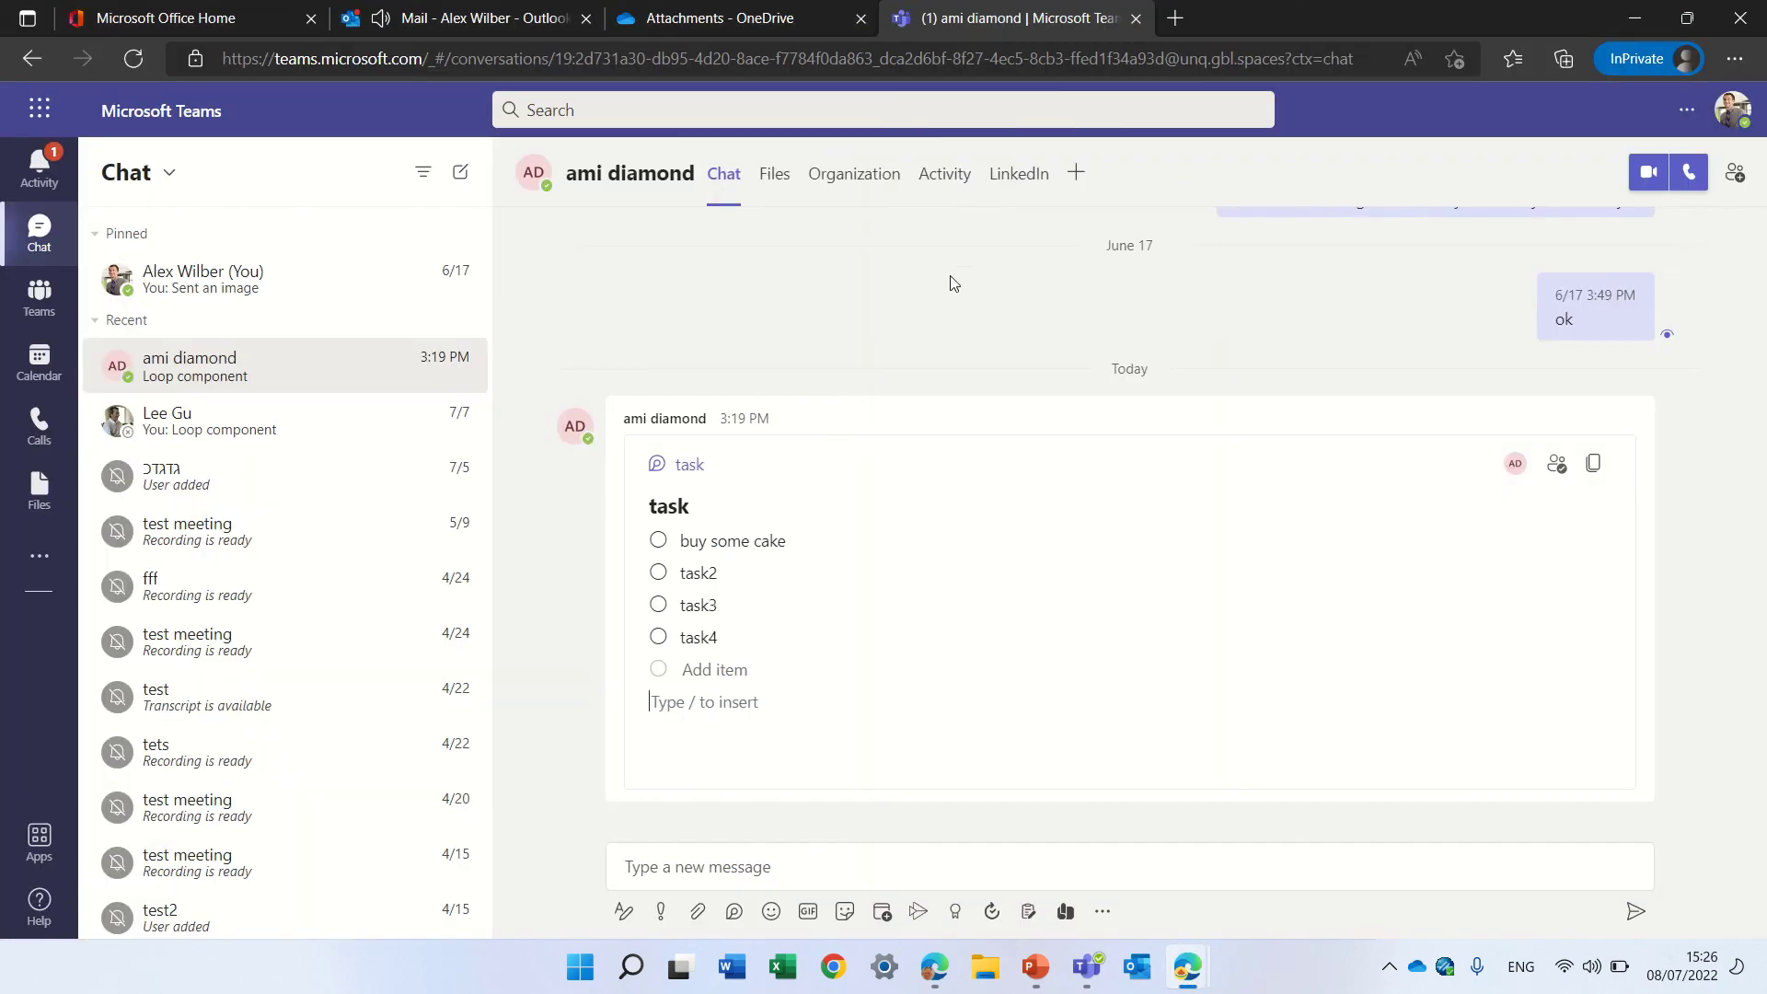
click(458, 27)
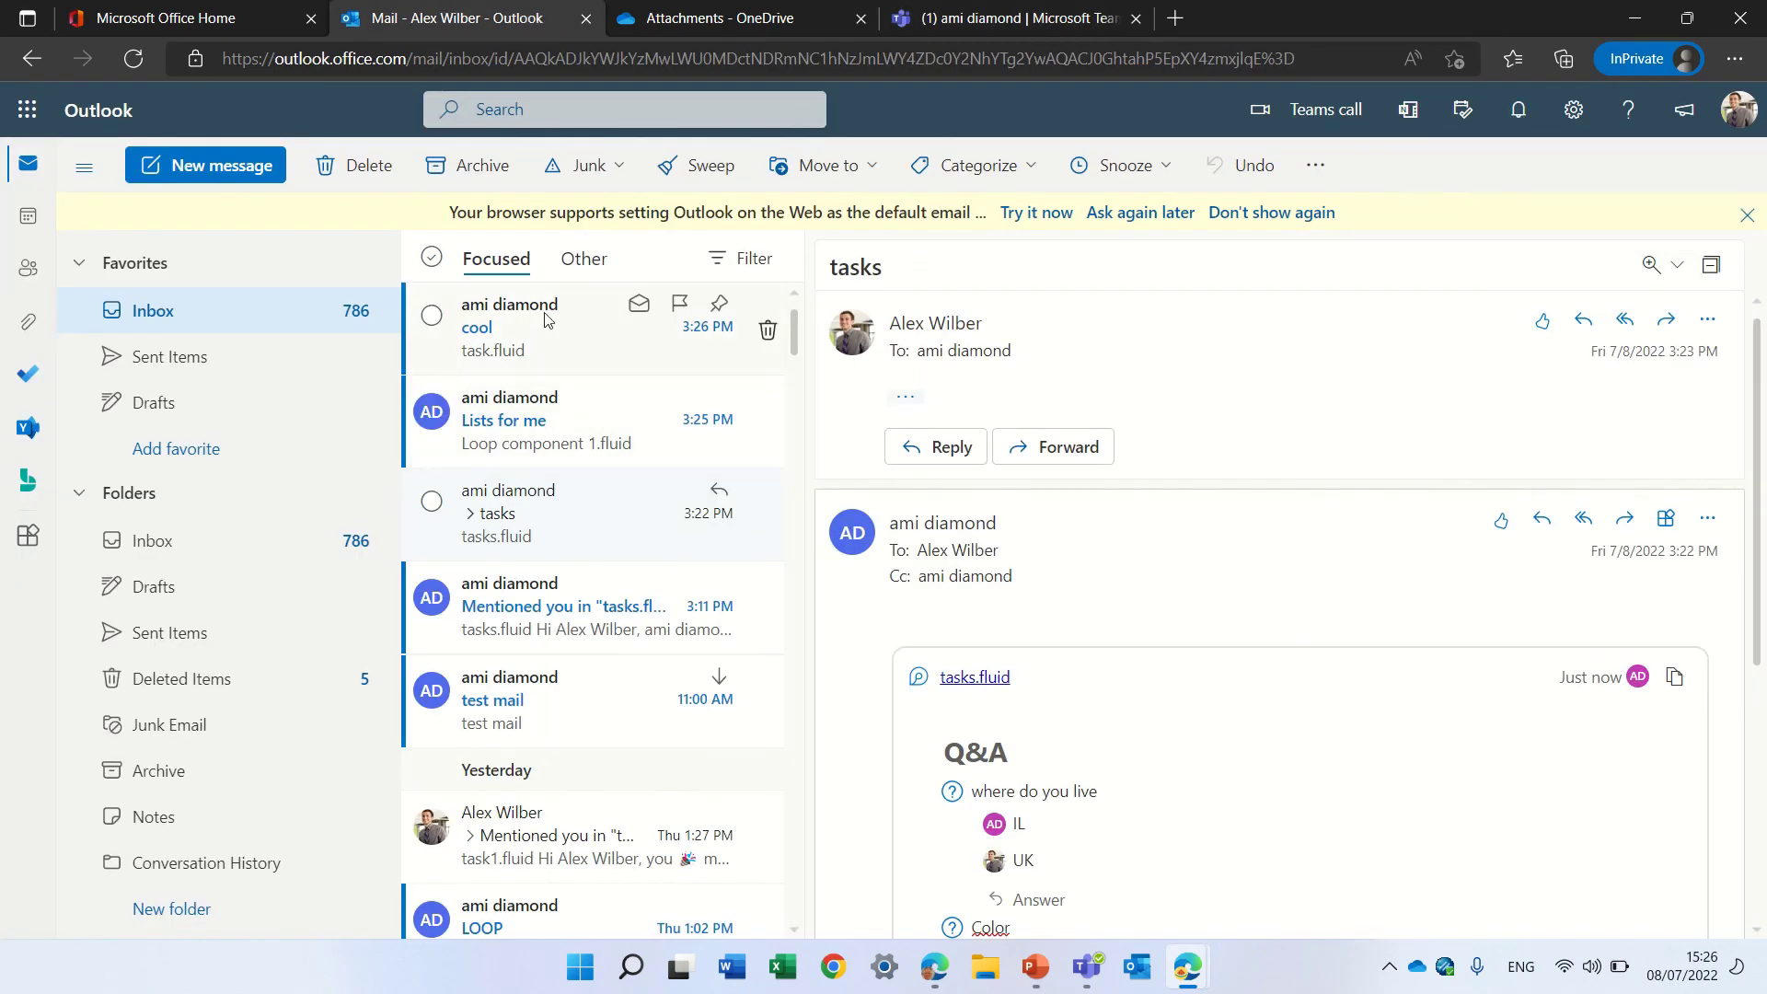
click(589, 331)
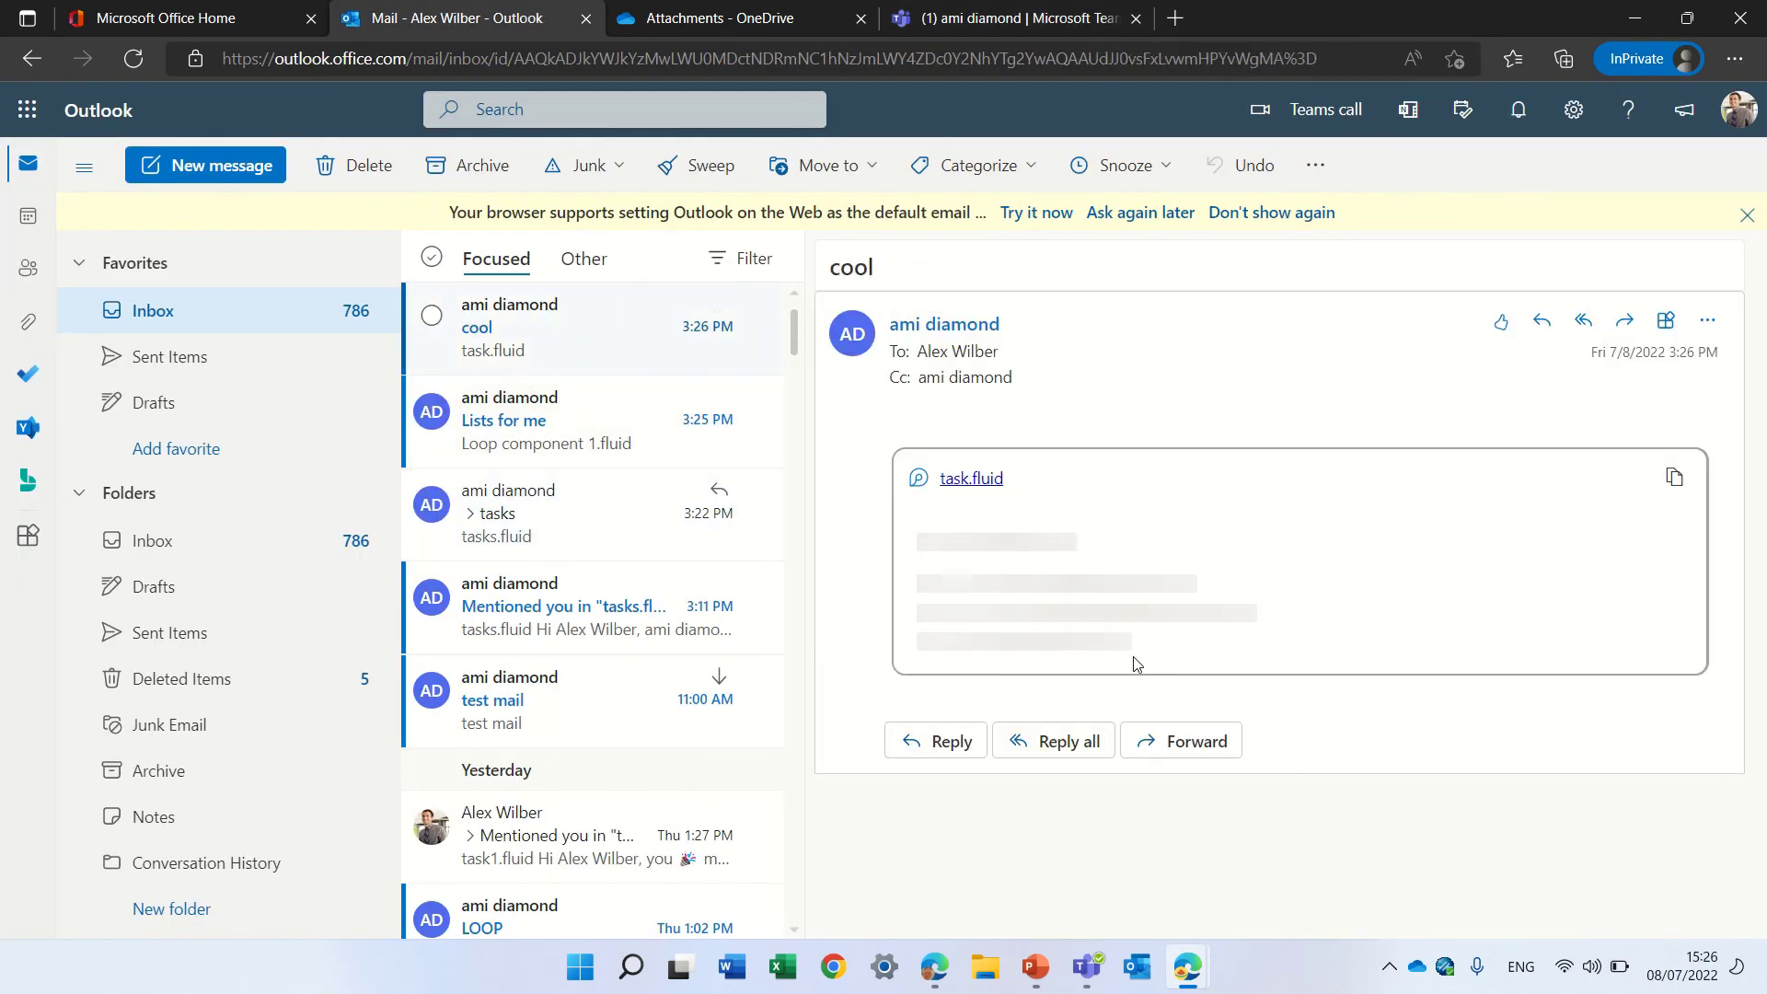
Step: Add the item "task5" to the end of the "task" Loop list in the received email
click(1012, 722)
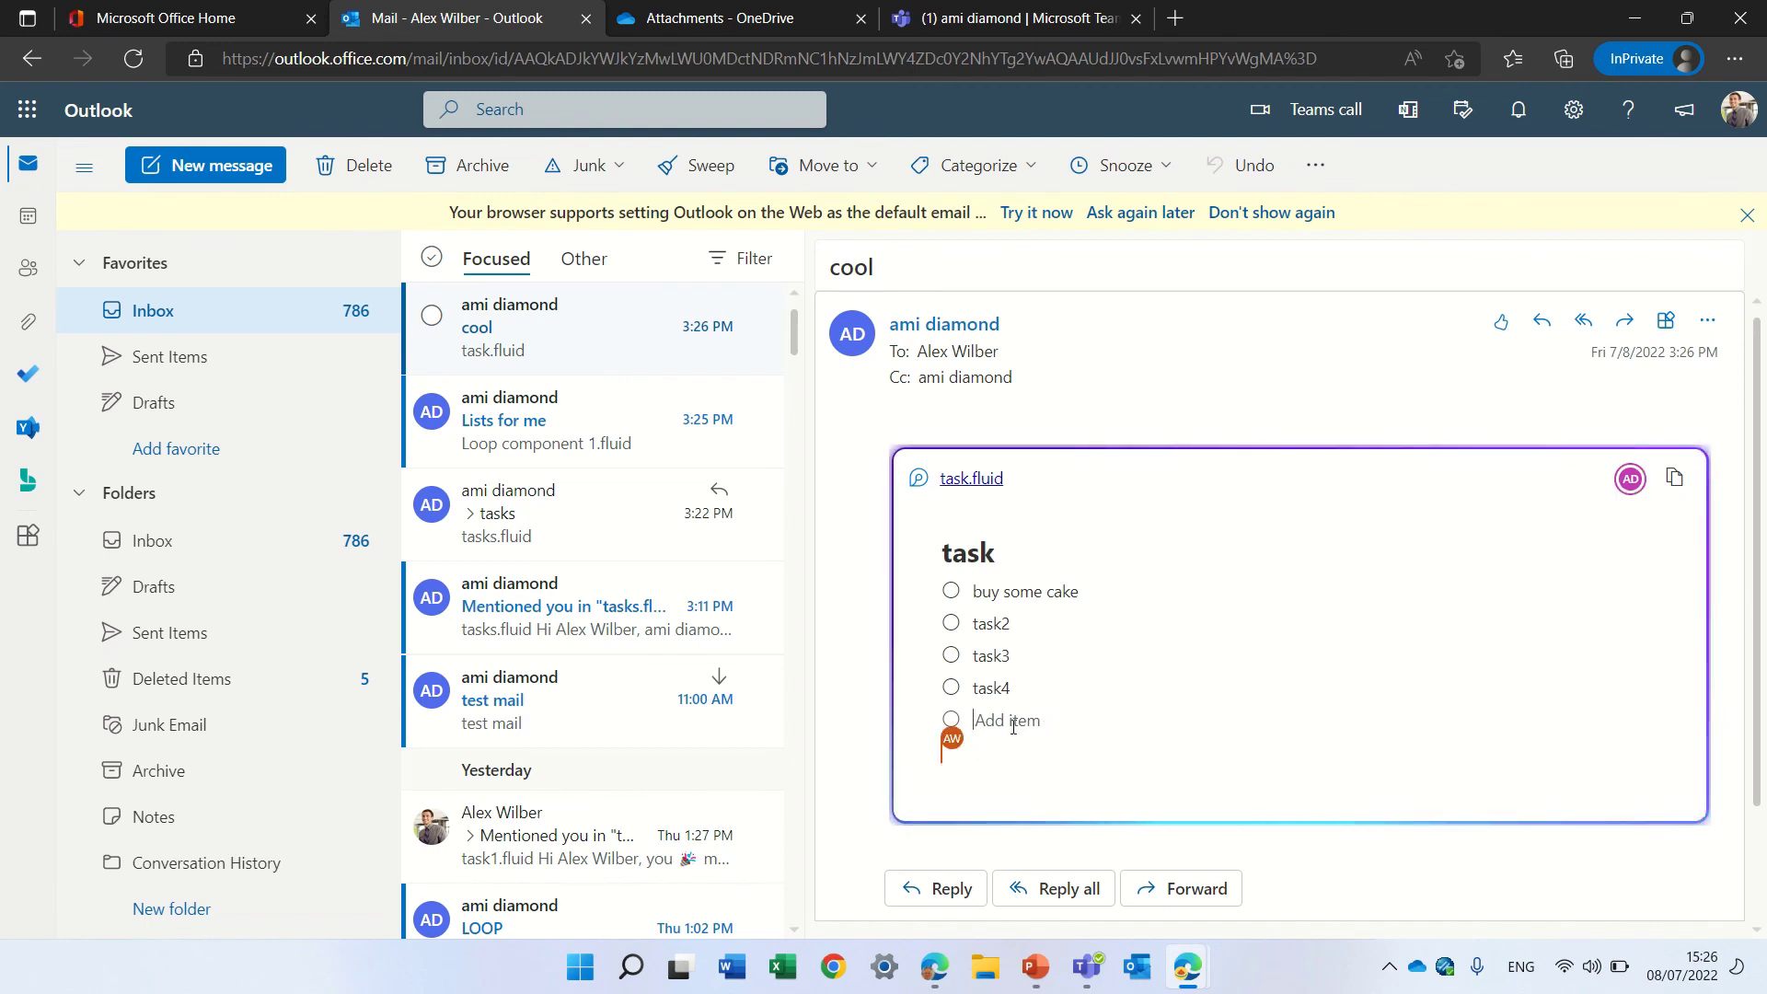
text(task4)
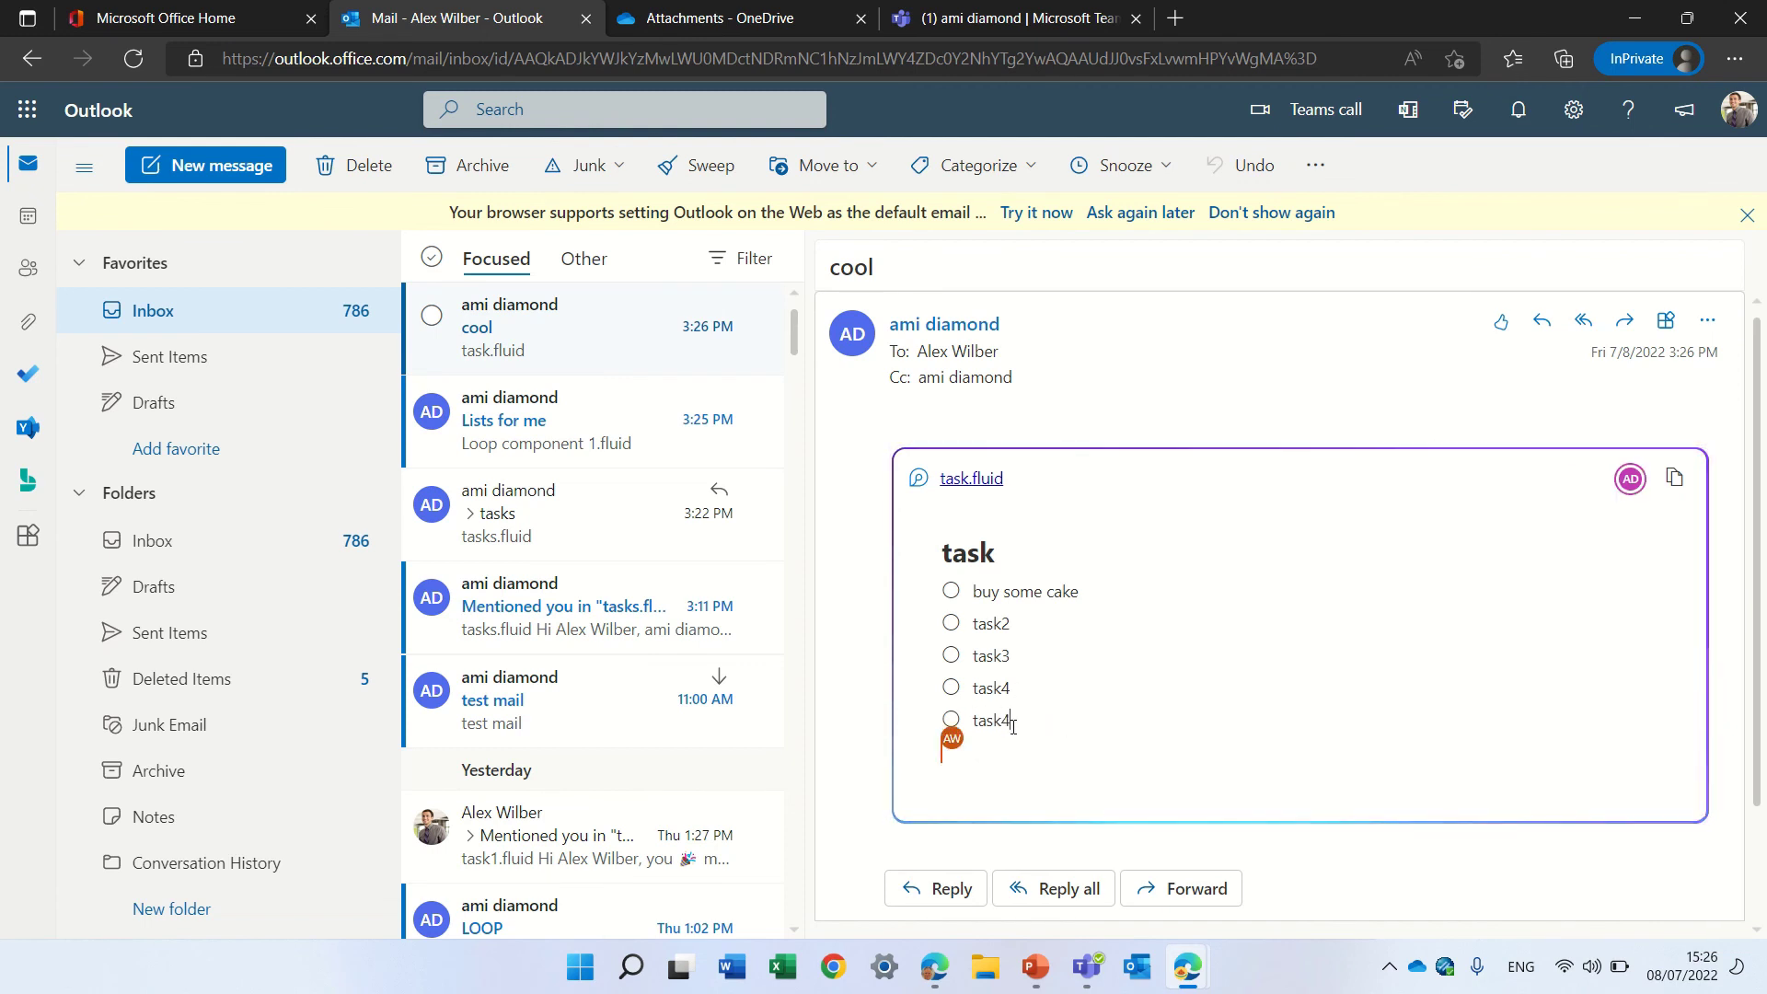
key(BackSpace)
text(5)
key(Return)
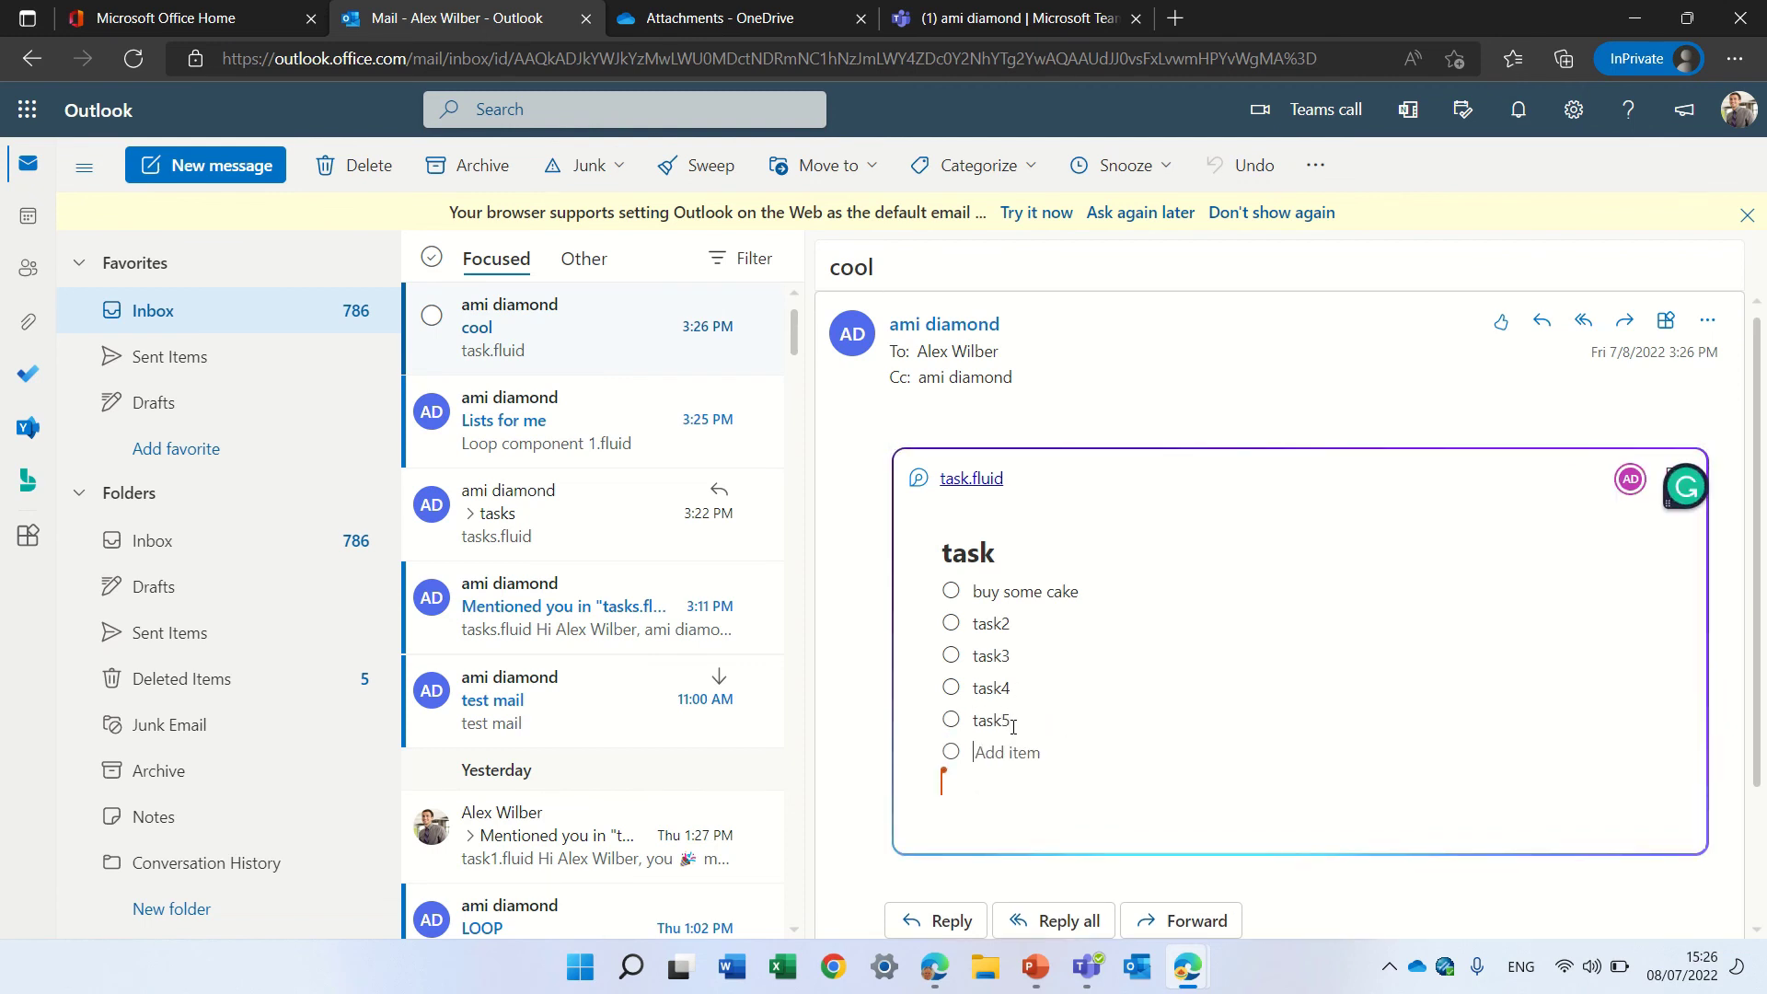